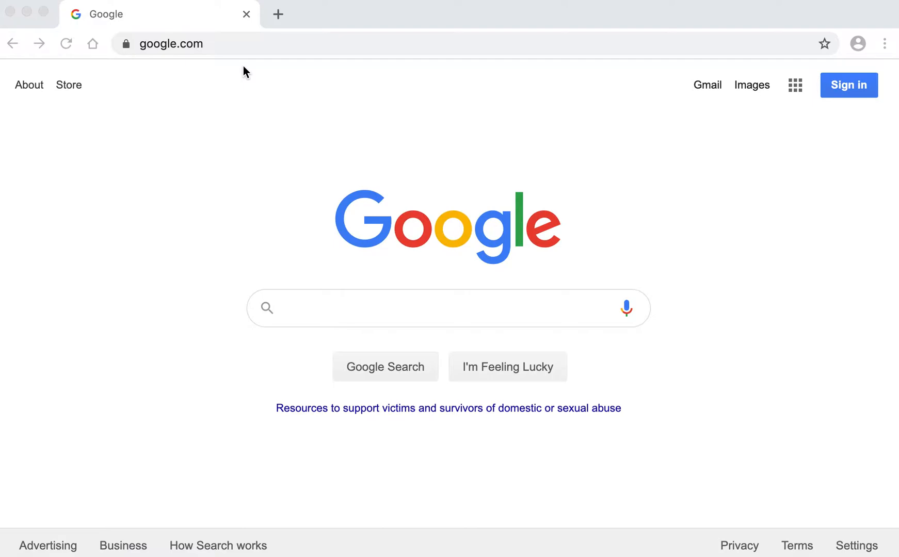
Step: Open Google Sheets from the list of Google apps on the Google home page
{"action": "left_click", "coordinate": [260, 44]}
{"action": "left_click", "coordinate": [390, 142]}
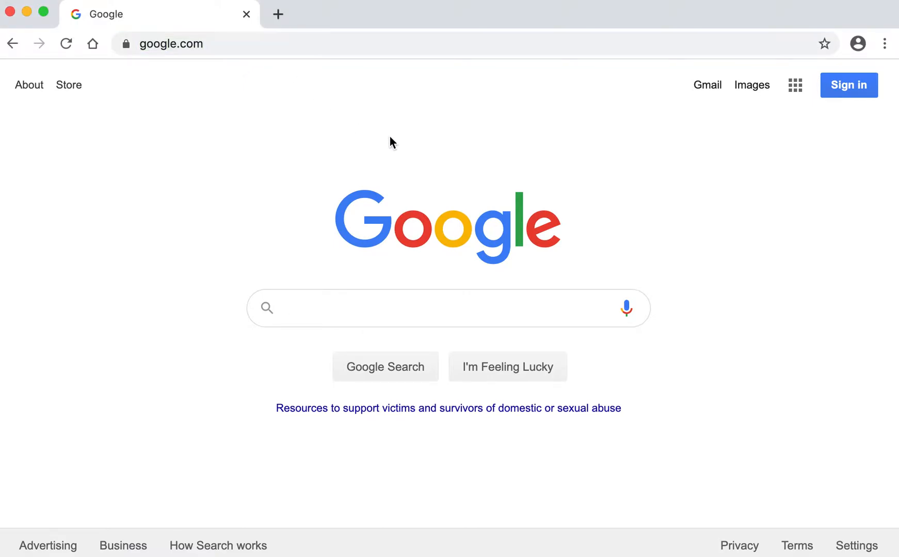
{"action": "left_click", "coordinate": [797, 91]}
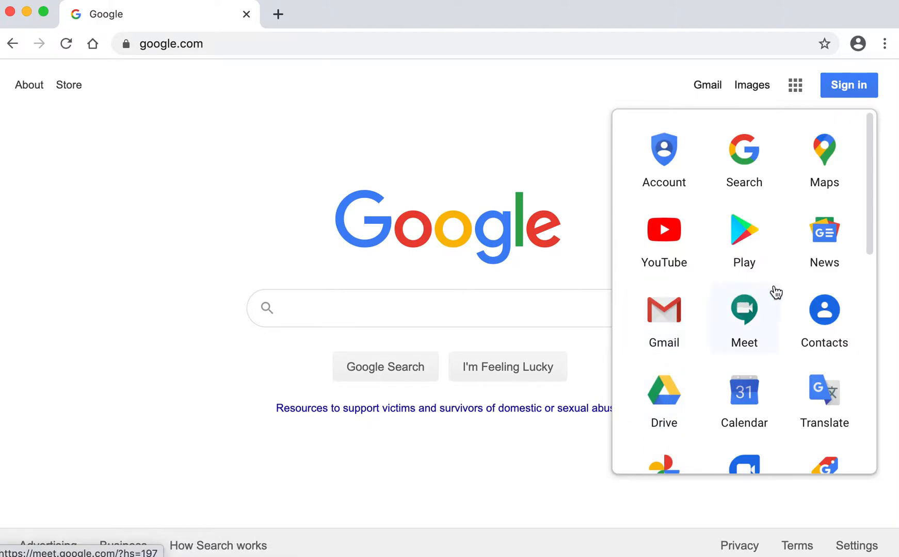
{"action": "scroll", "coordinate": [776, 292], "scroll_direction": "down", "scroll_amount": 3}
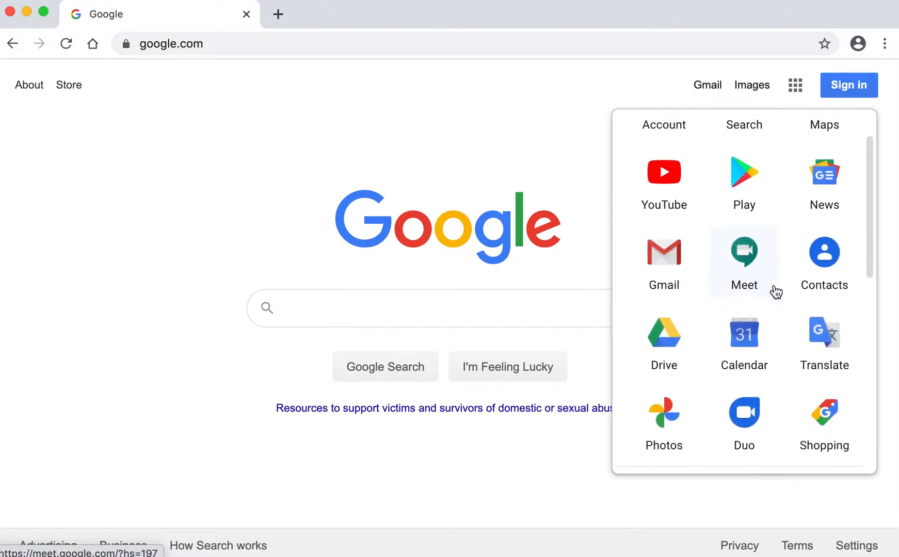
{"action": "scroll", "coordinate": [776, 293], "scroll_direction": "down", "scroll_amount": 5}
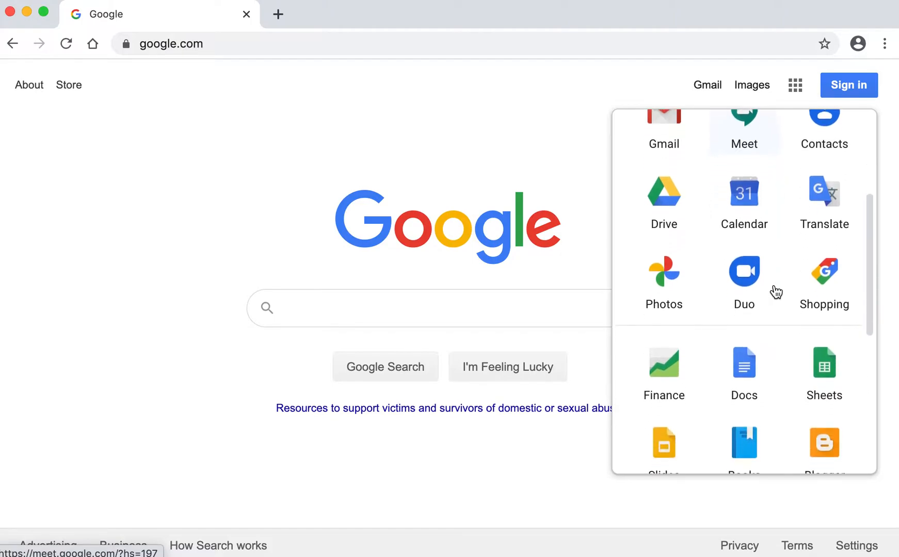
{"action": "scroll", "coordinate": [776, 292], "scroll_direction": "down", "scroll_amount": 3}
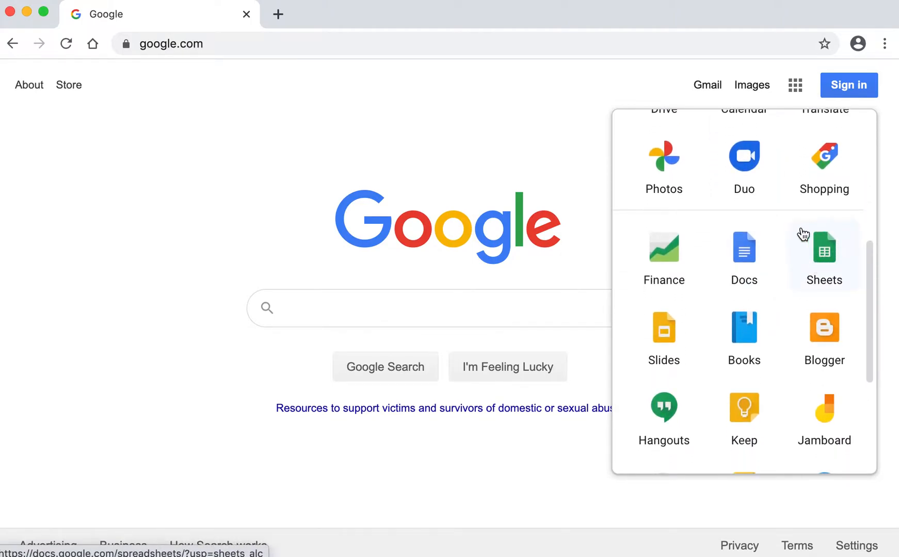
{"action": "left_click", "coordinate": [826, 263]}
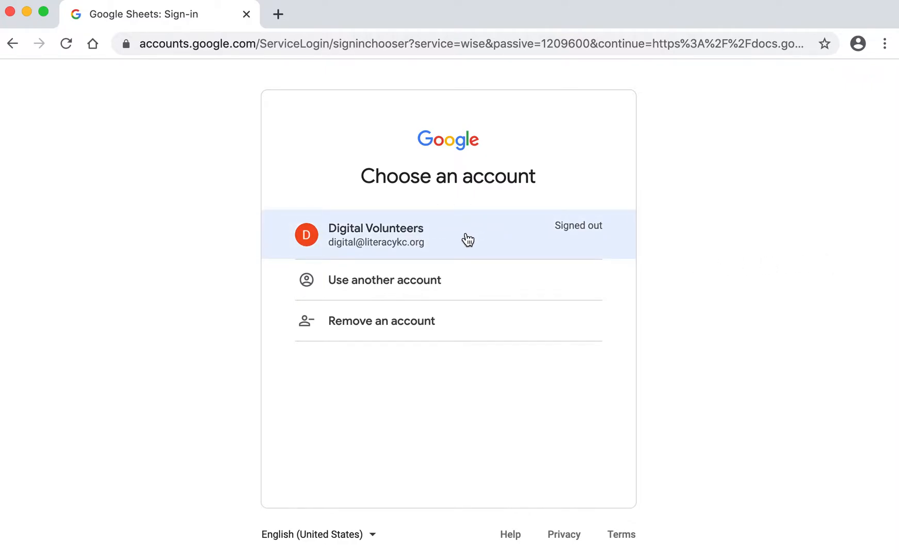
Step: Sign in to Google Sheets with the listed signed-out account by entering the account password
{"action": "left_click", "coordinate": [448, 242]}
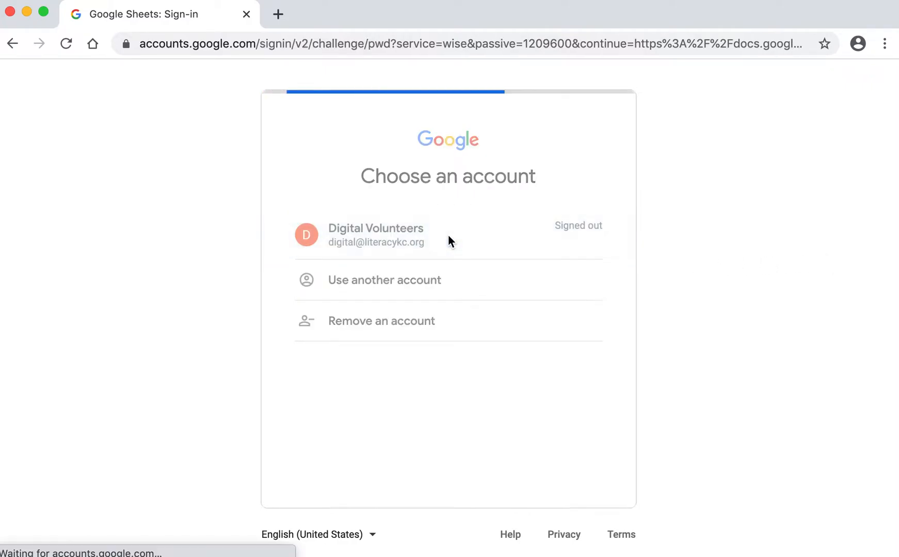
{"action": "type", "text": "••••••••"}
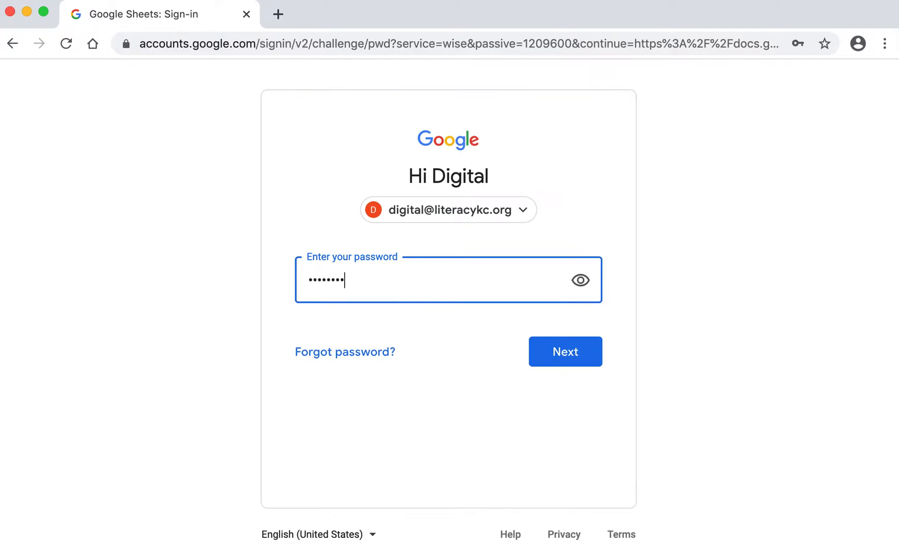
{"action": "type", "text": "••••••••"}
{"action": "key", "text": "Return"}
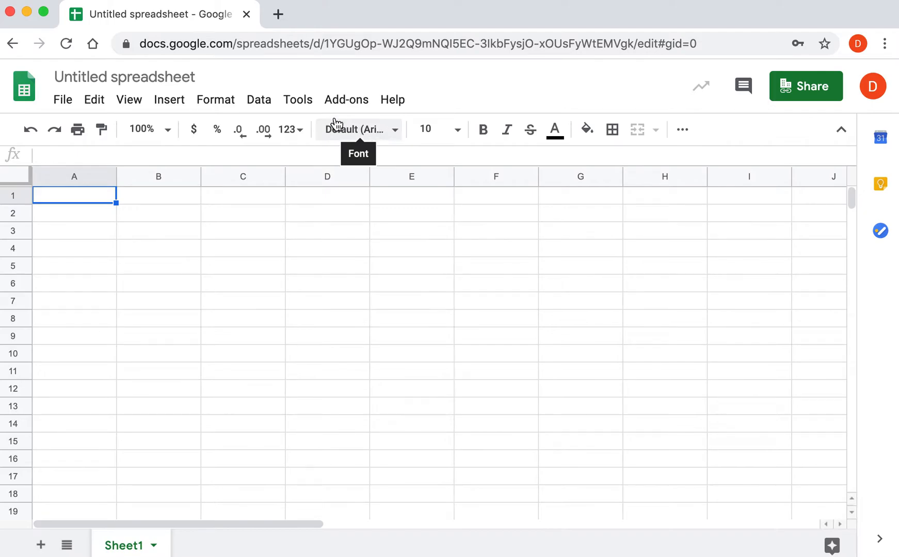
{"action": "left_click", "coordinate": [132, 101]}
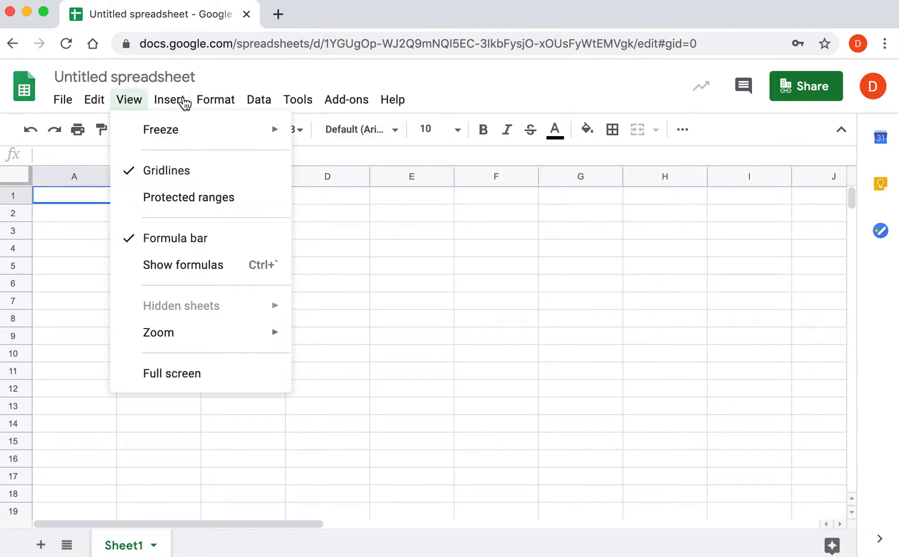
{"action": "left_click", "coordinate": [220, 101]}
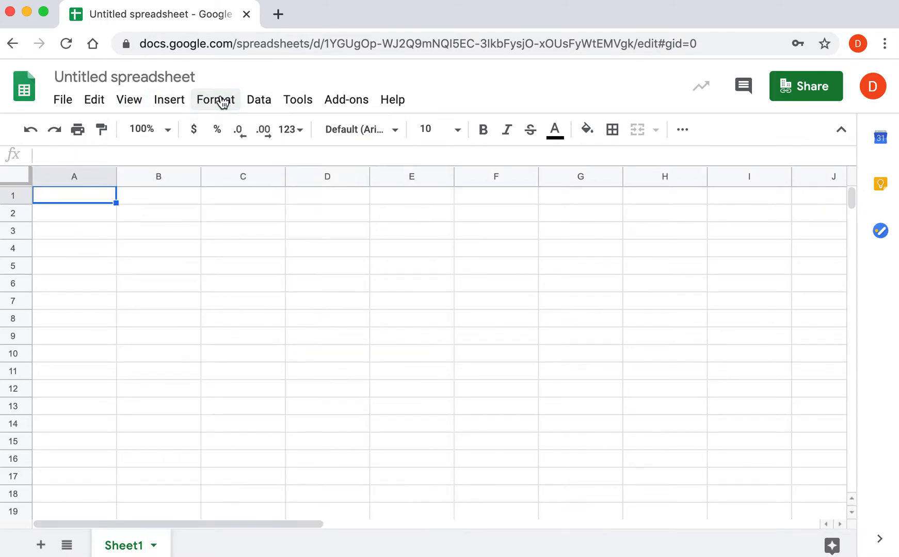
{"action": "left_click", "coordinate": [268, 250]}
{"action": "left_click", "coordinate": [266, 333]}
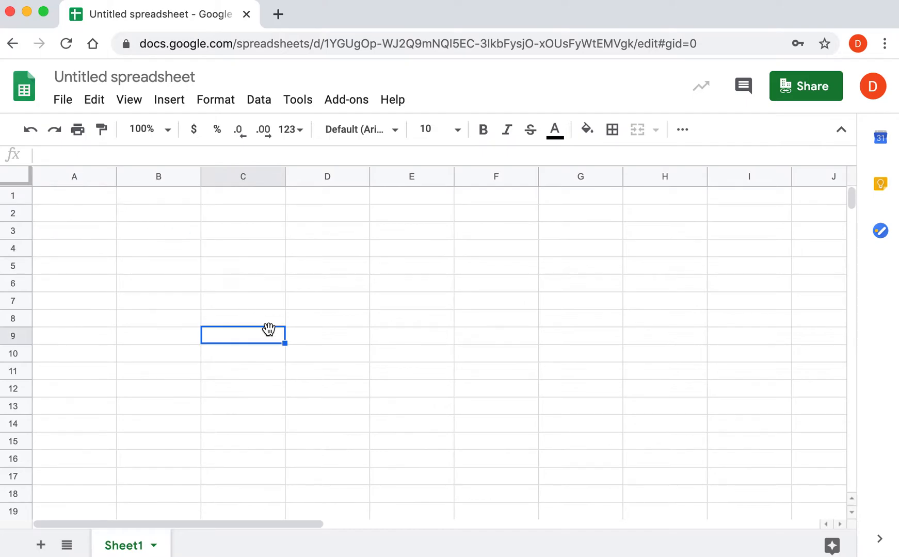
{"action": "left_click", "coordinate": [408, 339]}
{"action": "left_click", "coordinate": [544, 335]}
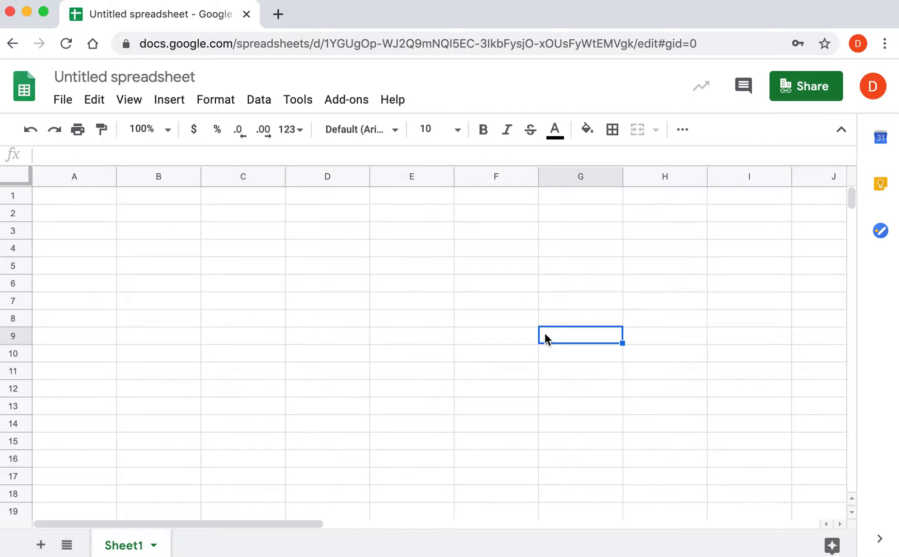
{"action": "left_click", "coordinate": [294, 289]}
{"action": "left_click", "coordinate": [246, 308]}
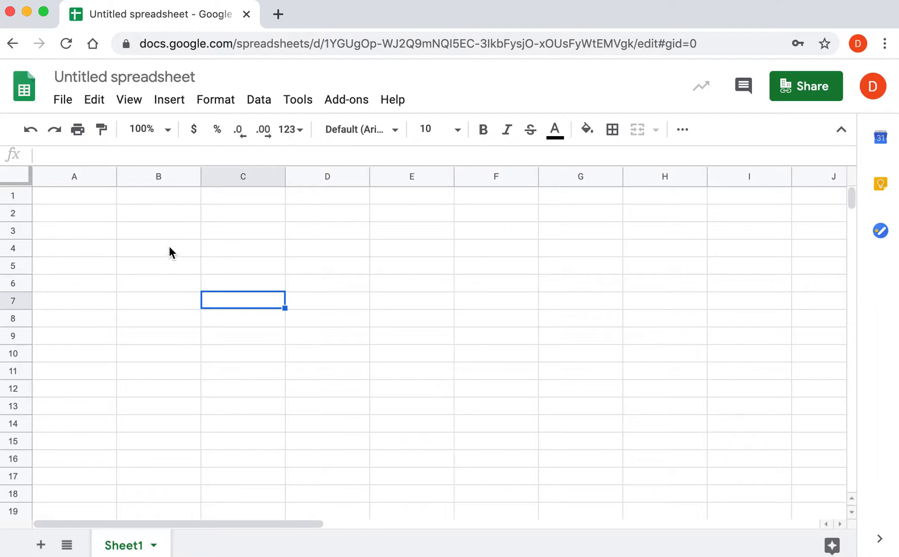
{"action": "mouse_move", "coordinate": [169, 247]}
{"action": "left_mouse_down"}
{"action": "mouse_move", "coordinate": [359, 270]}
{"action": "mouse_move", "coordinate": [412, 364]}
{"action": "mouse_move", "coordinate": [405, 428]}
{"action": "mouse_move", "coordinate": [367, 442]}
{"action": "mouse_move", "coordinate": [306, 410]}
{"action": "mouse_move", "coordinate": [410, 304]}
{"action": "mouse_move", "coordinate": [495, 389]}
{"action": "left_mouse_up"}
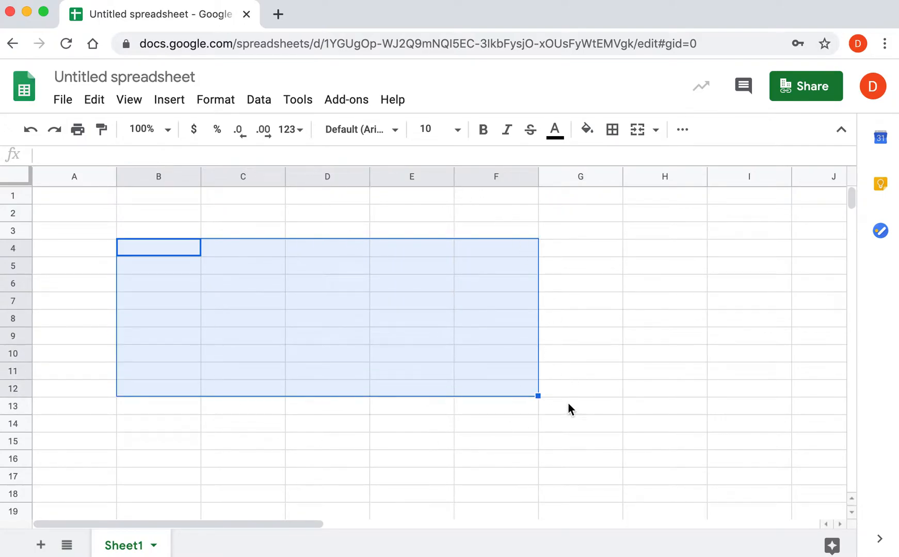
{"action": "left_click", "coordinate": [326, 416]}
{"action": "left_click", "coordinate": [186, 325]}
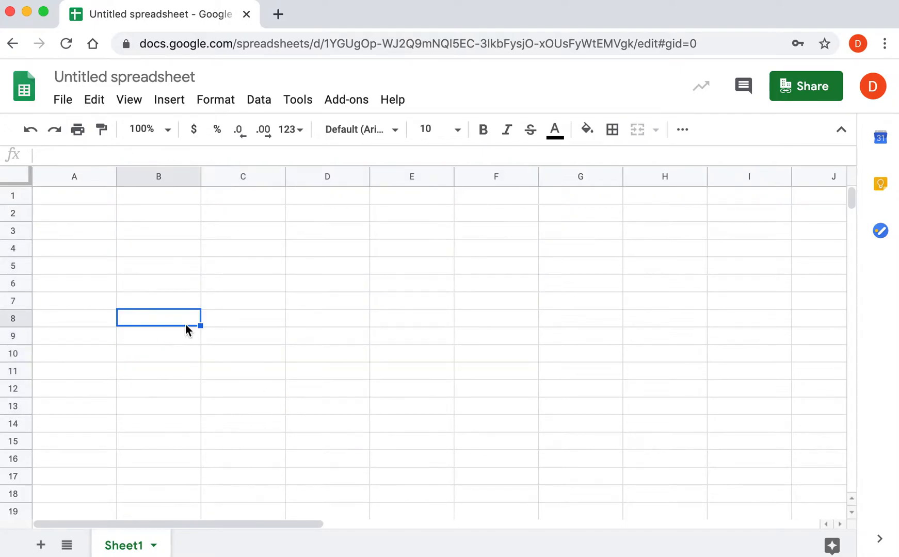
Step: Enter the heading "Expenses" in cell A1
{"action": "left_click", "coordinate": [82, 200]}
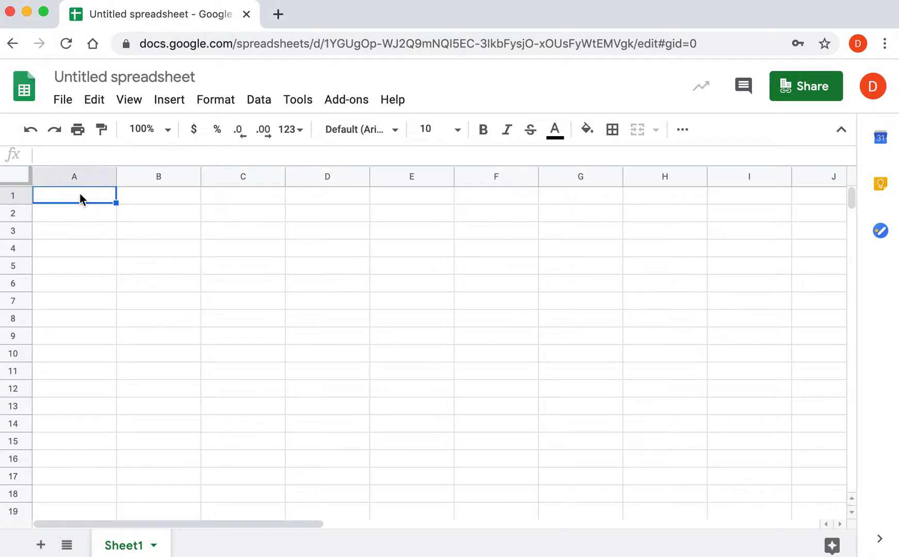
{"action": "type", "text": "Exp"}
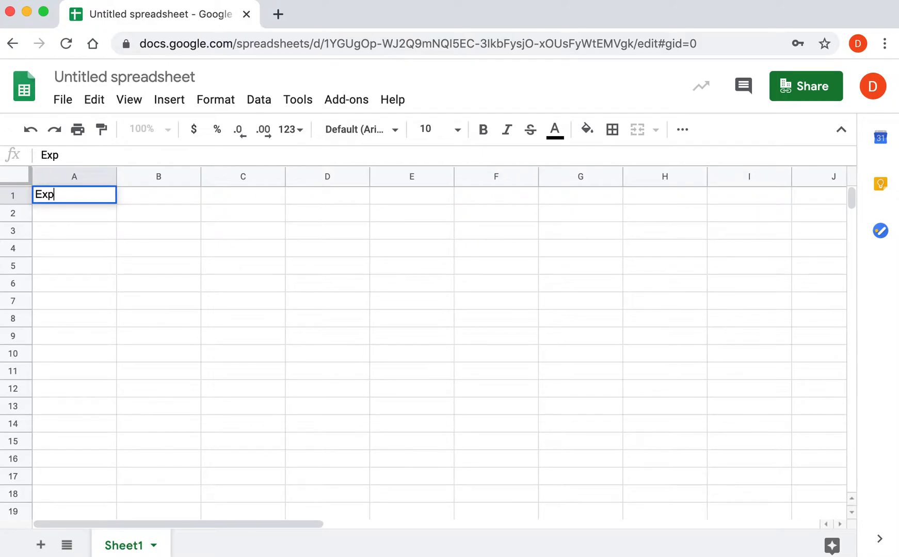
{"action": "type", "text": "enses"}
{"action": "left_click", "coordinate": [111, 235]}
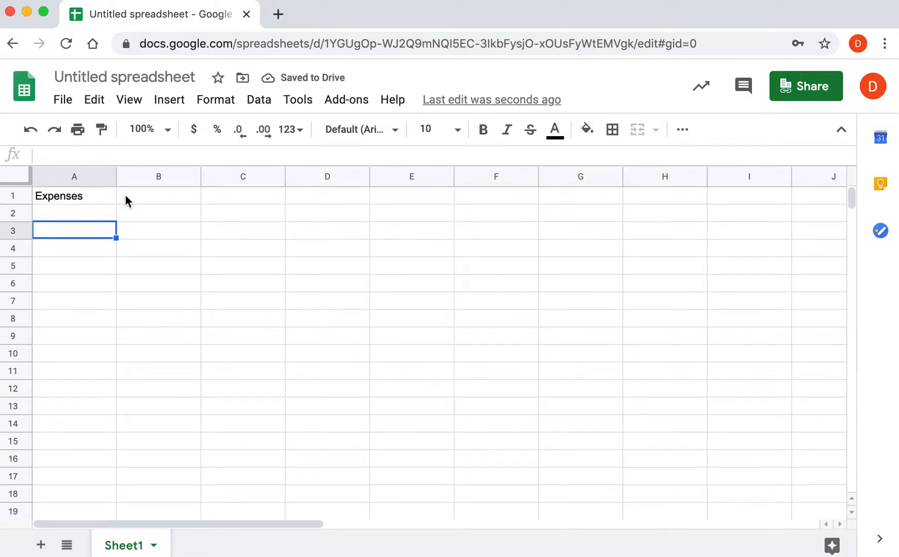
Step: List the expense categories Rent/Mortgage, Electric, Gas and Water in cells A2 to A5, beneath the heading
{"action": "left_click", "coordinate": [99, 211]}
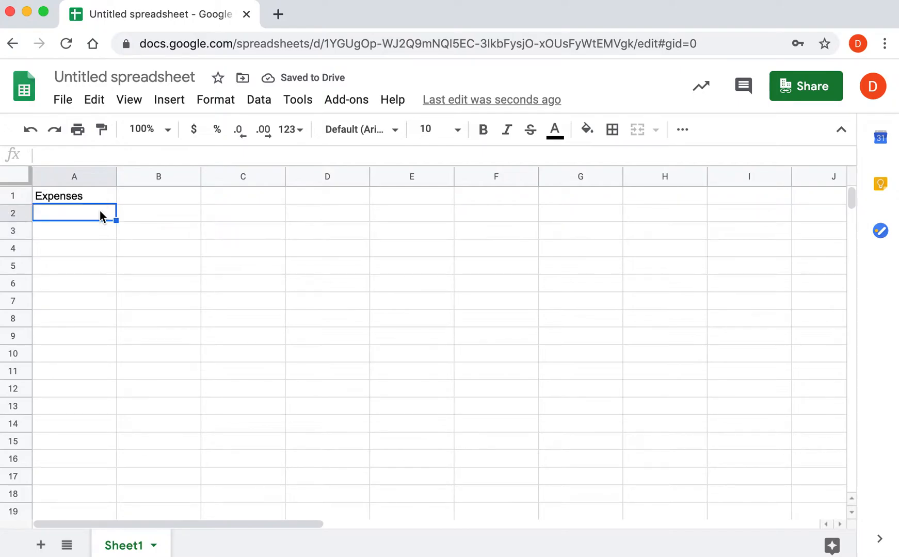
{"action": "type", "text": "Rent/Mortgage"}
{"action": "key", "text": "Return"}
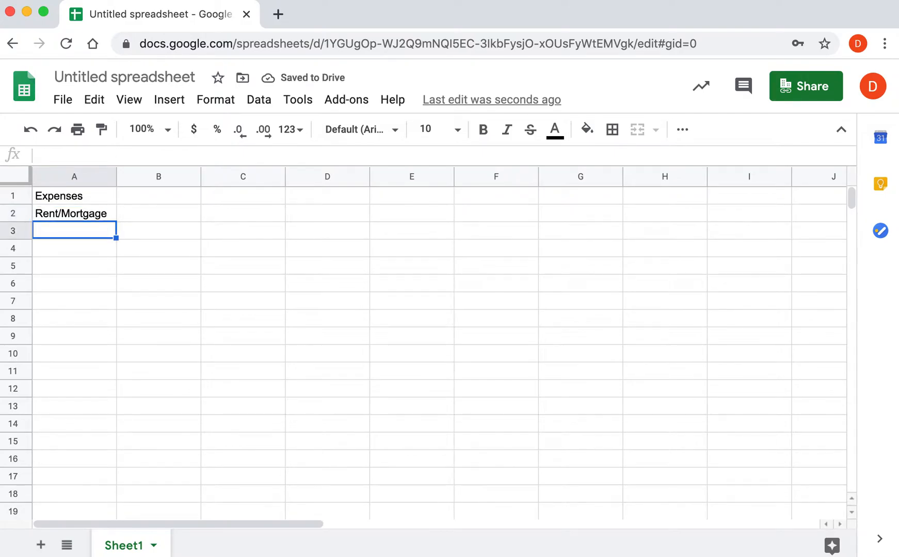
{"action": "type", "text": "Electric"}
{"action": "key", "text": "Return"}
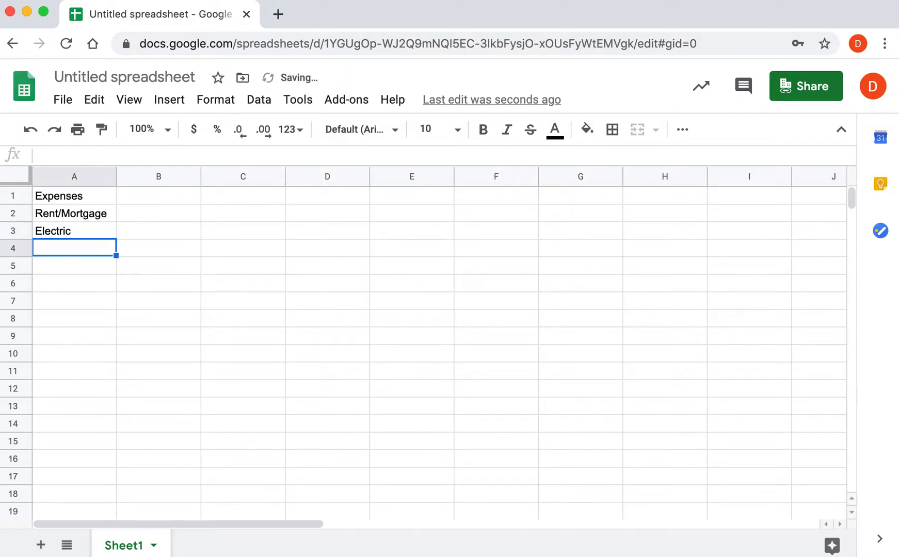
{"action": "type", "text": "Gas"}
{"action": "key", "text": "Return"}
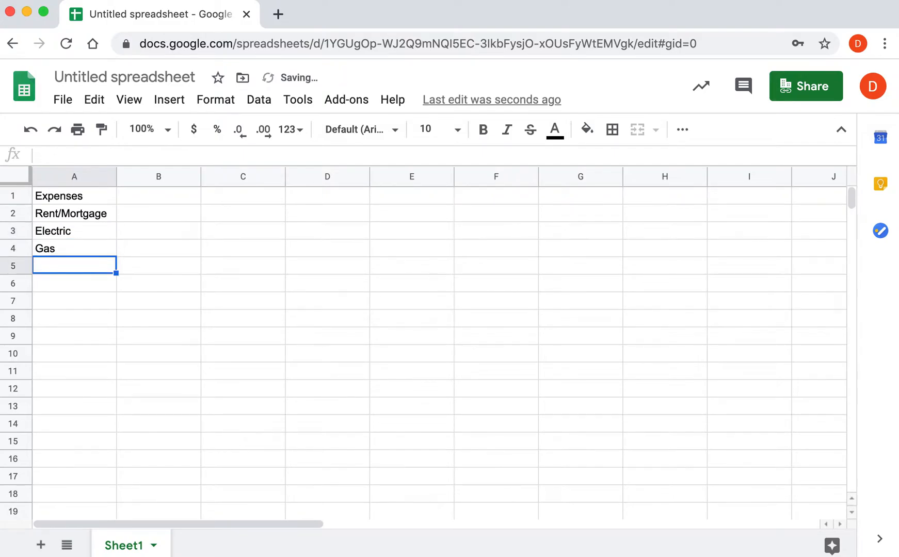
{"action": "type", "text": "Water"}
{"action": "key", "text": "Return"}
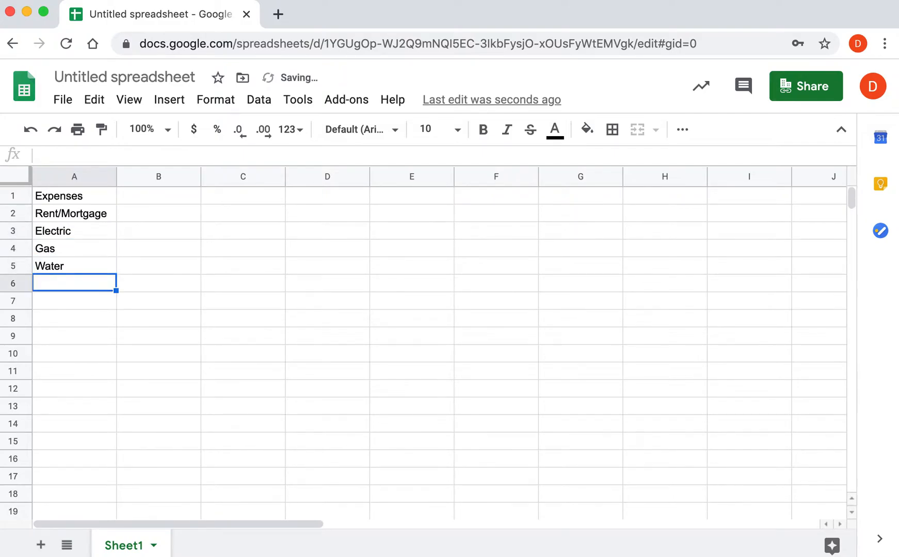
Step: Continue the expense list with Phone, TV, Groceries and Car in cells A6 to A9
{"action": "type", "text": "Phone"}
{"action": "key", "text": "Return"}
{"action": "type", "text": "TV"}
{"action": "key", "text": "Return"}
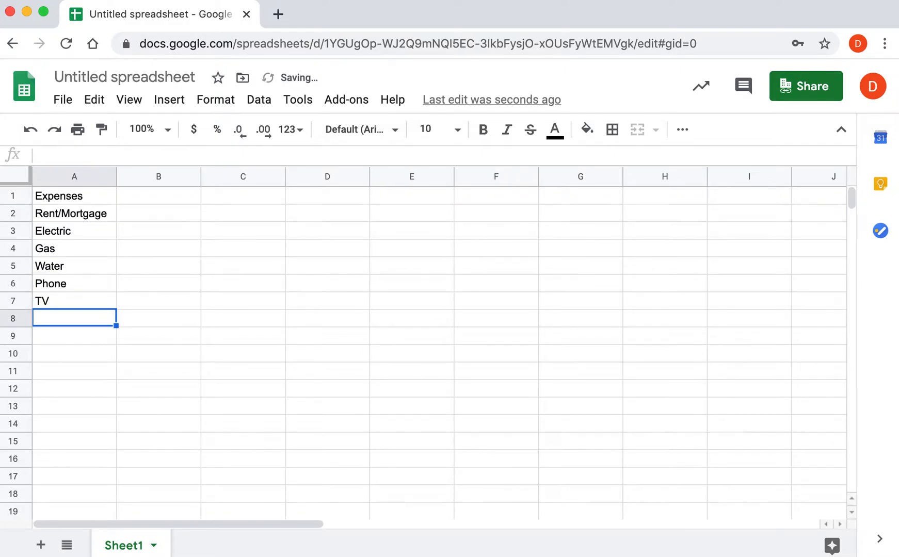
{"action": "type", "text": "Groceries"}
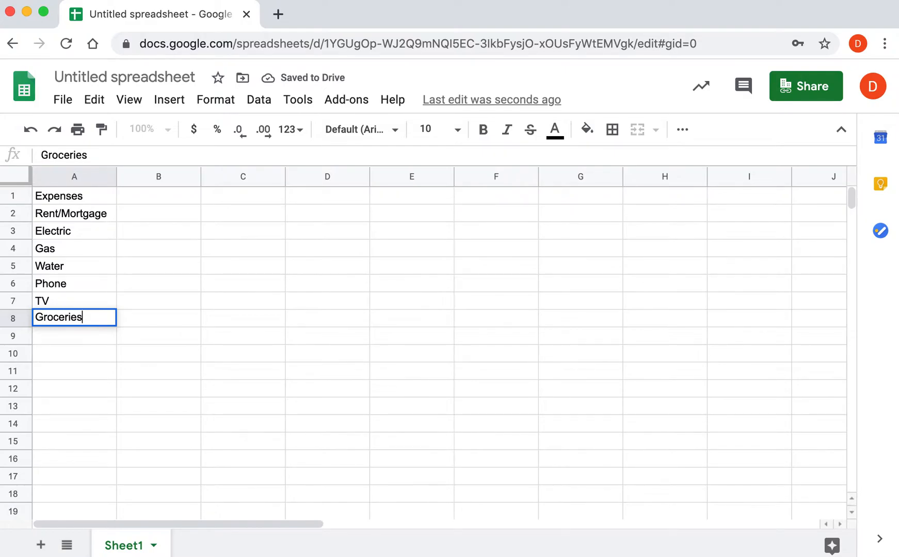
{"action": "key", "text": "Return"}
{"action": "type", "text": "Car"}
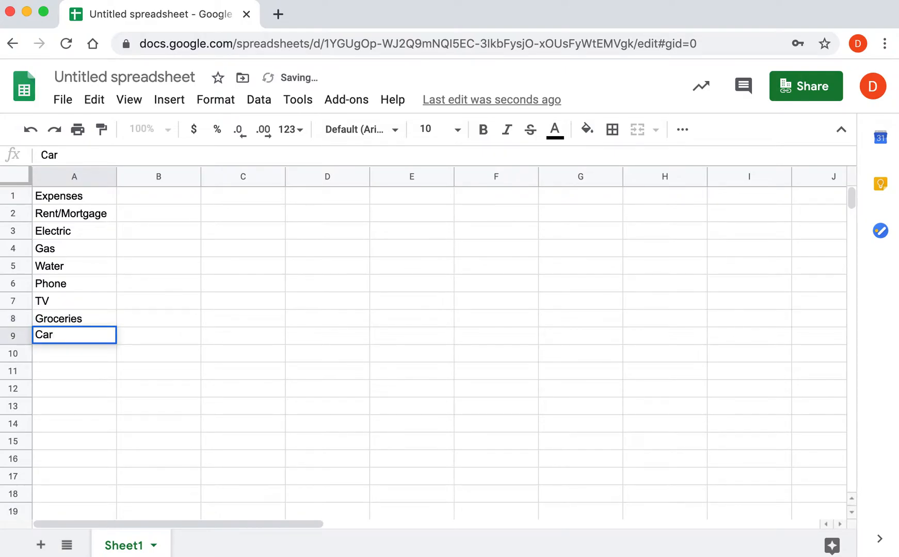
{"action": "key", "text": "Return"}
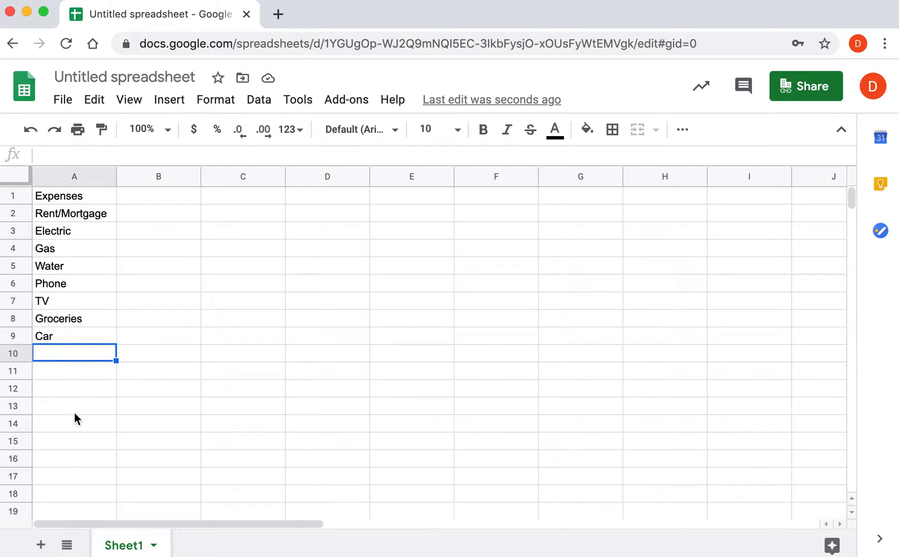
{"action": "left_click", "coordinate": [86, 336]}
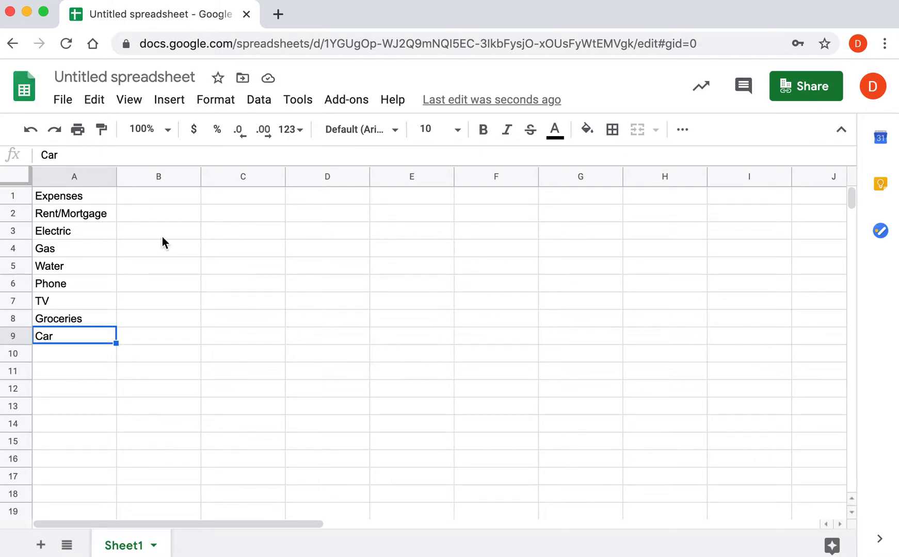
{"action": "left_click", "coordinate": [161, 217]}
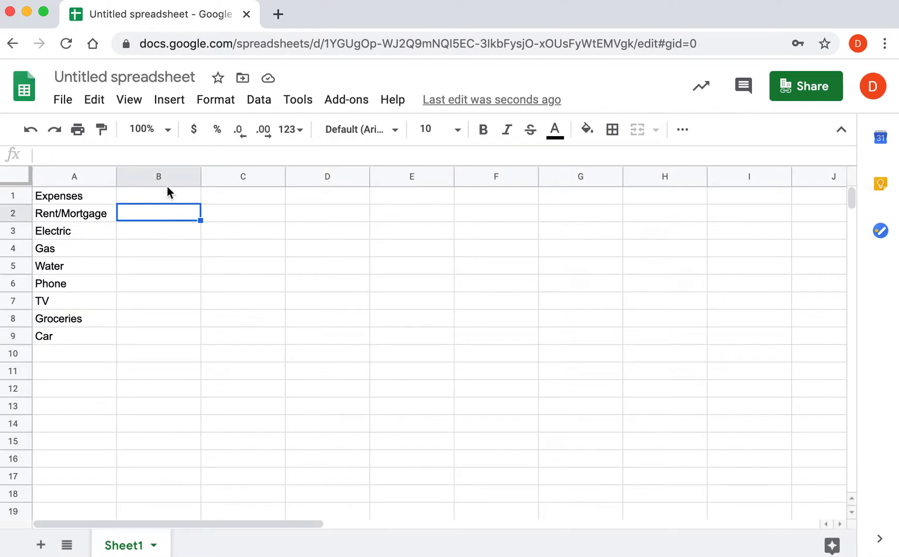
{"action": "left_click", "coordinate": [169, 319]}
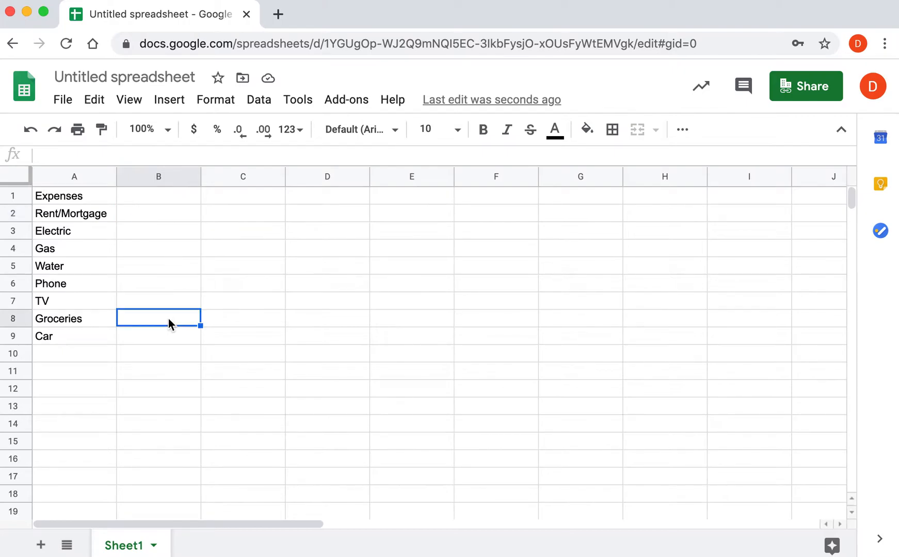
{"action": "left_click", "coordinate": [165, 208]}
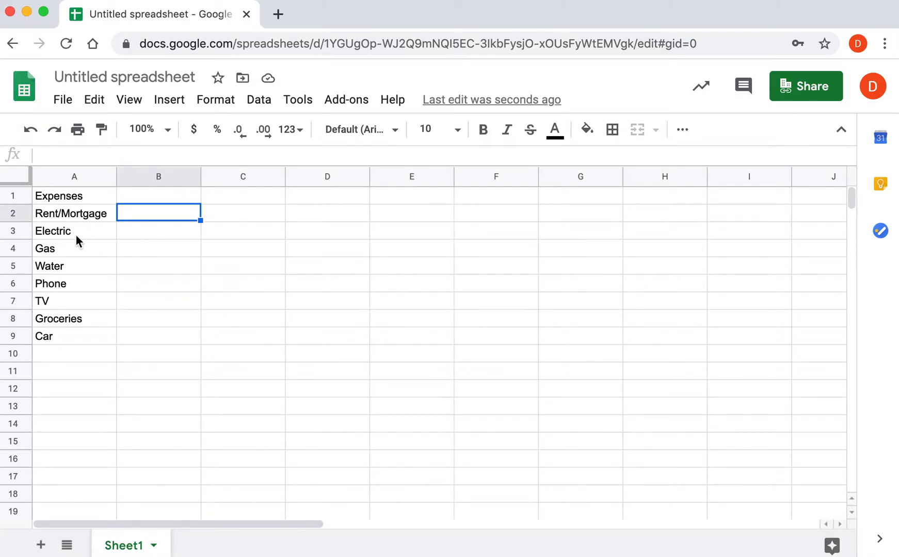
{"action": "left_click", "coordinate": [164, 250]}
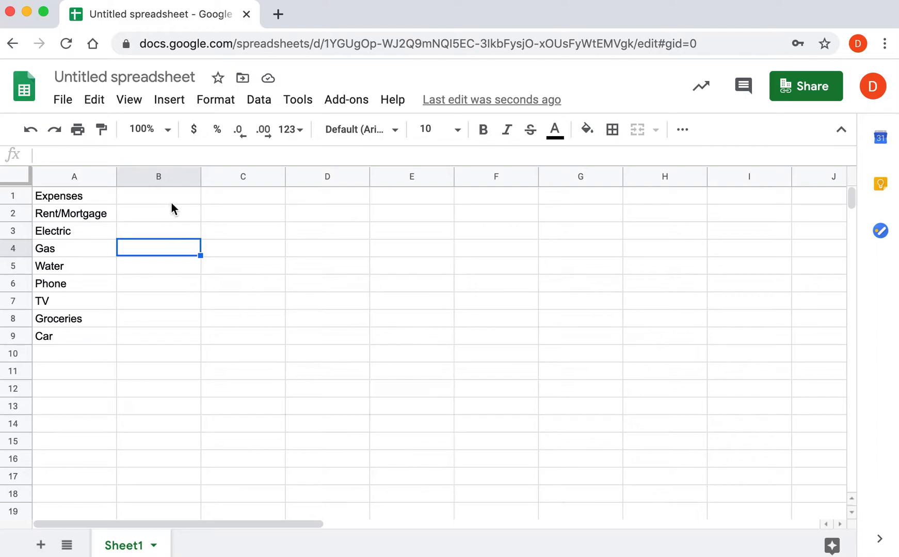
{"action": "left_click", "coordinate": [162, 175]}
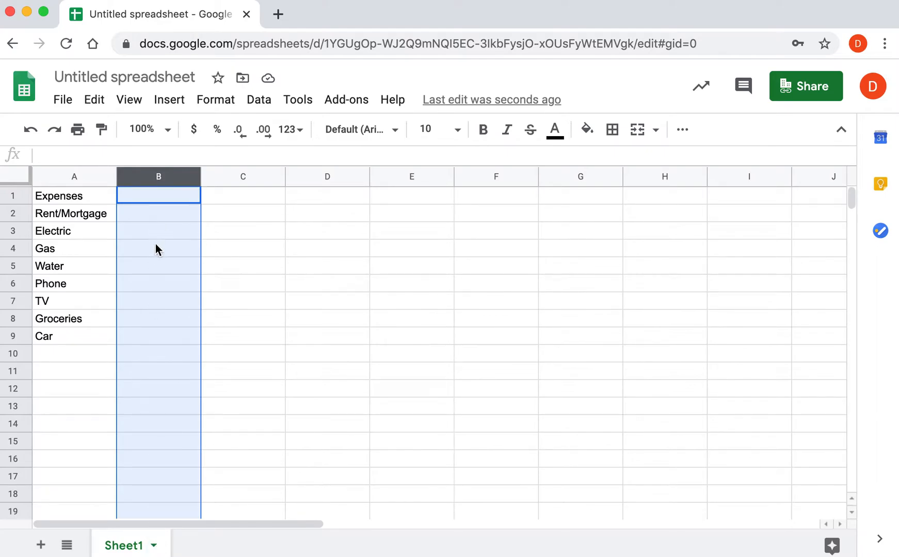
{"action": "left_click", "coordinate": [163, 218]}
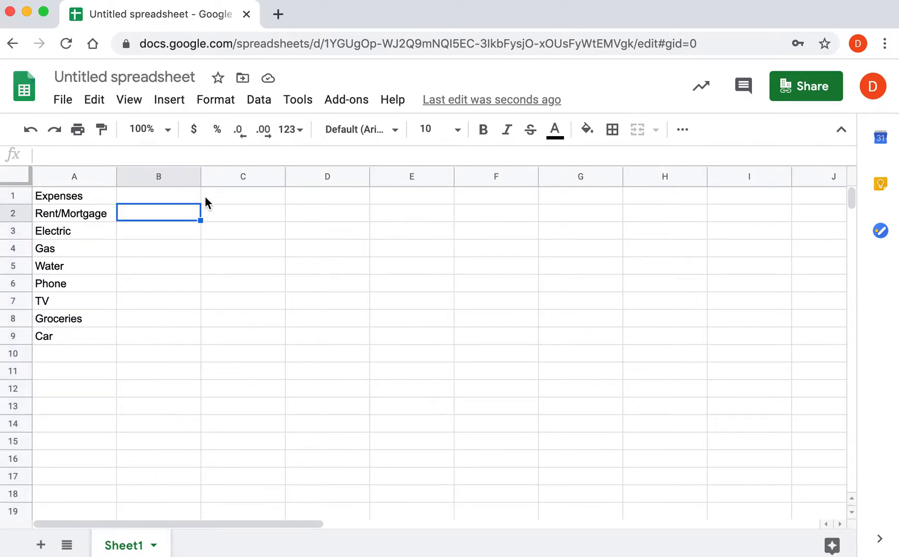
Step: Enter the heading "Income" in cell C1
{"action": "left_click", "coordinate": [229, 192]}
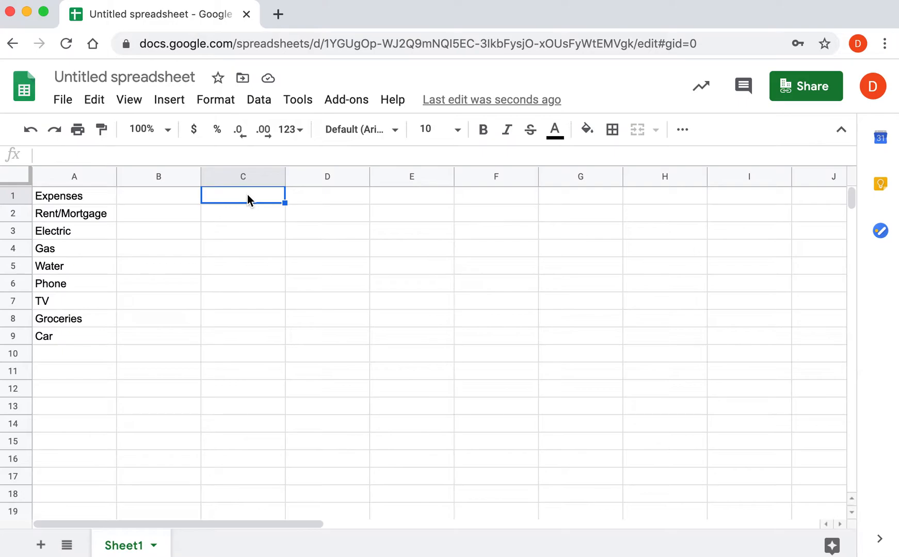
{"action": "type", "text": "Inc"}
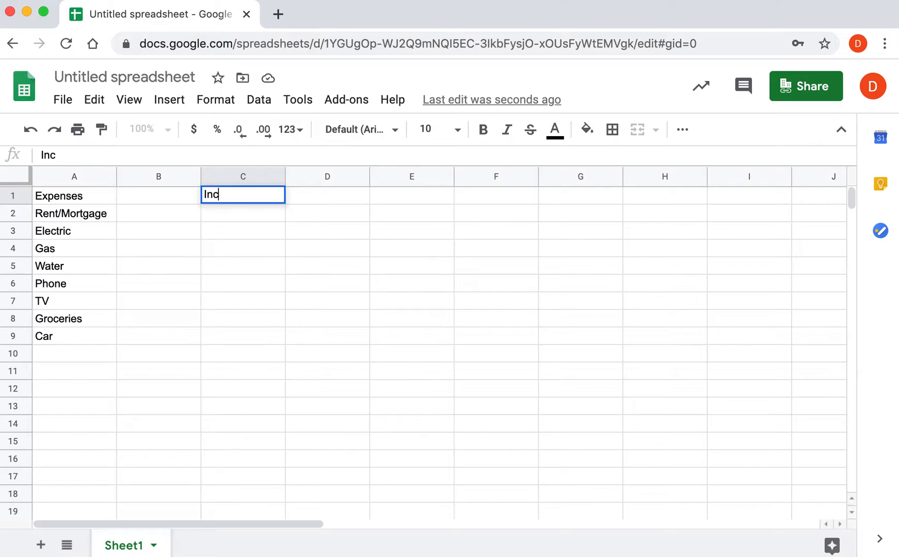
{"action": "type", "text": "ome"}
{"action": "key", "text": "Return"}
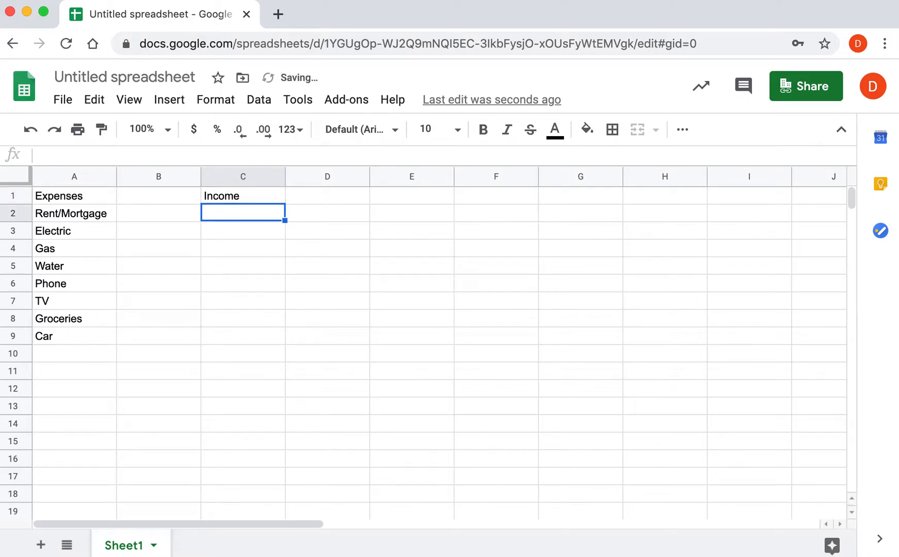
Step: List the income sources Job 1, Job 2, eBay and Craigslist in cells C2 to C5
{"action": "type", "text": "Job 1"}
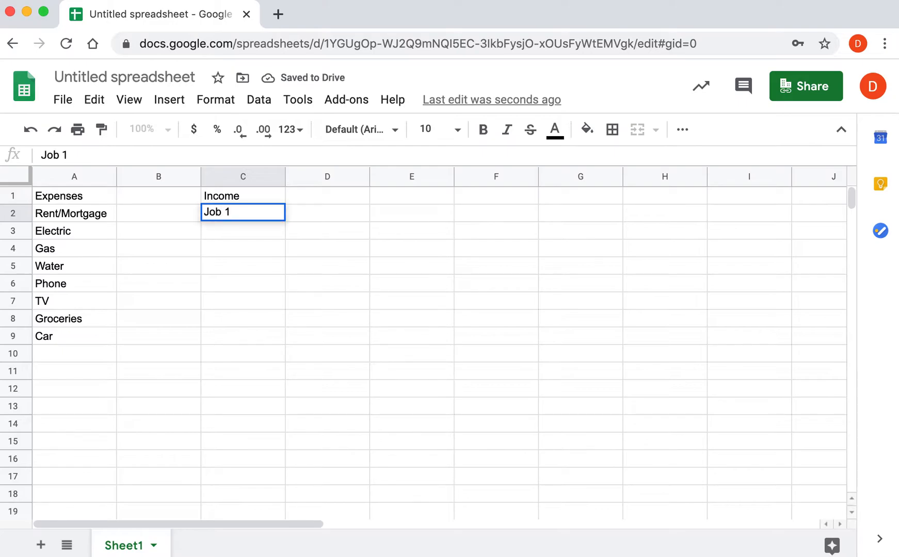
{"action": "key", "text": "Return"}
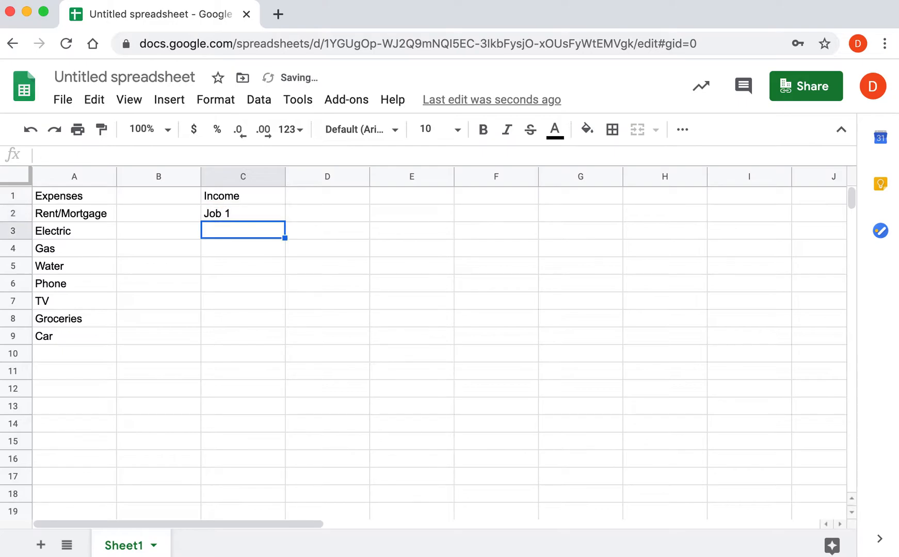
{"action": "type", "text": "Jo"}
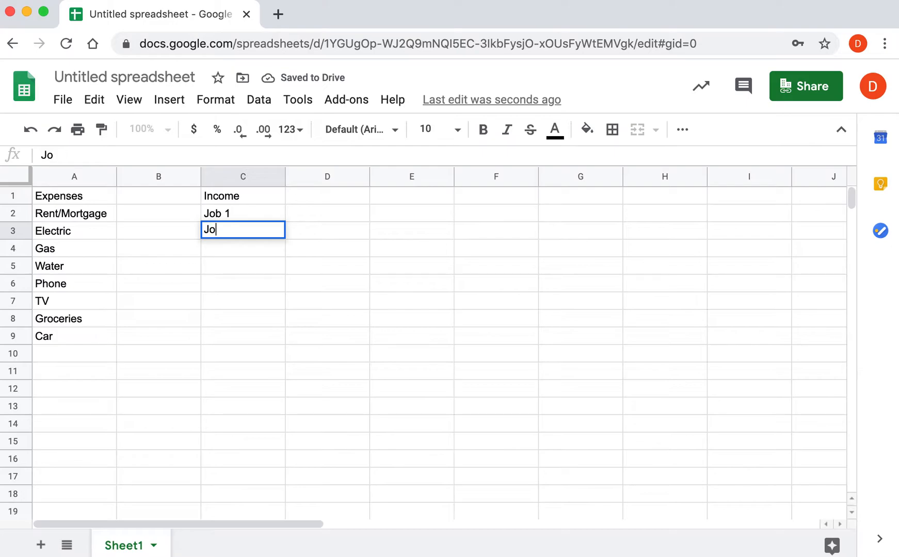
{"action": "type", "text": "b 2"}
{"action": "key", "text": "Return"}
{"action": "type", "text": "e"}
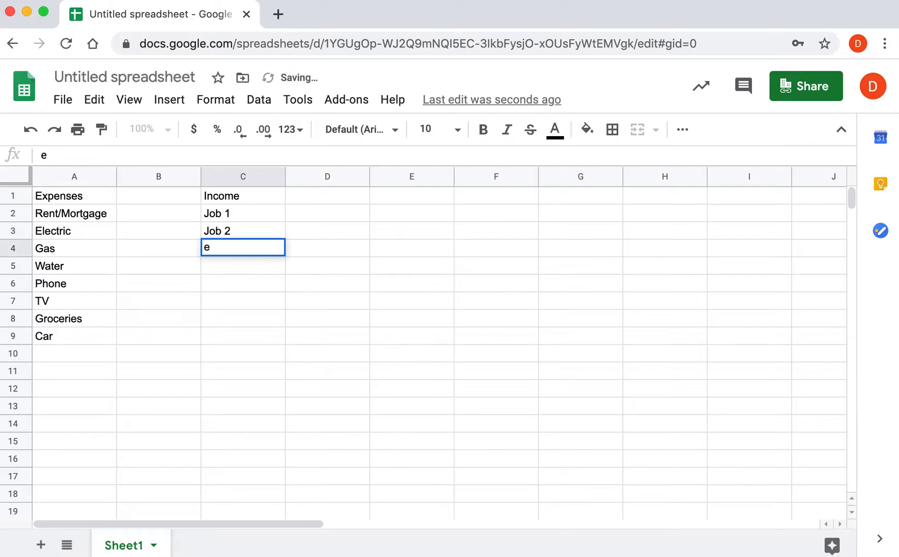
{"action": "type", "text": "Bay"}
{"action": "key", "text": "Return"}
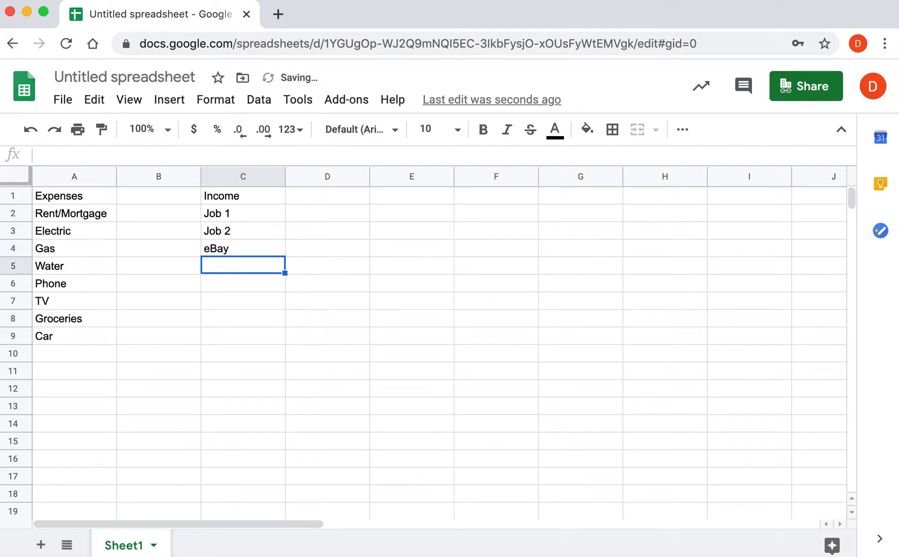
{"action": "type", "text": "Craig"}
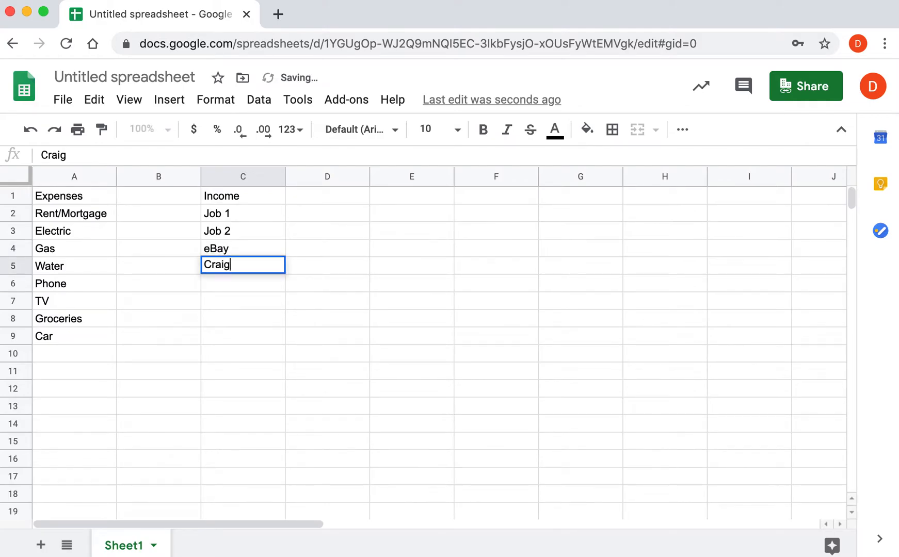
{"action": "type", "text": "slist"}
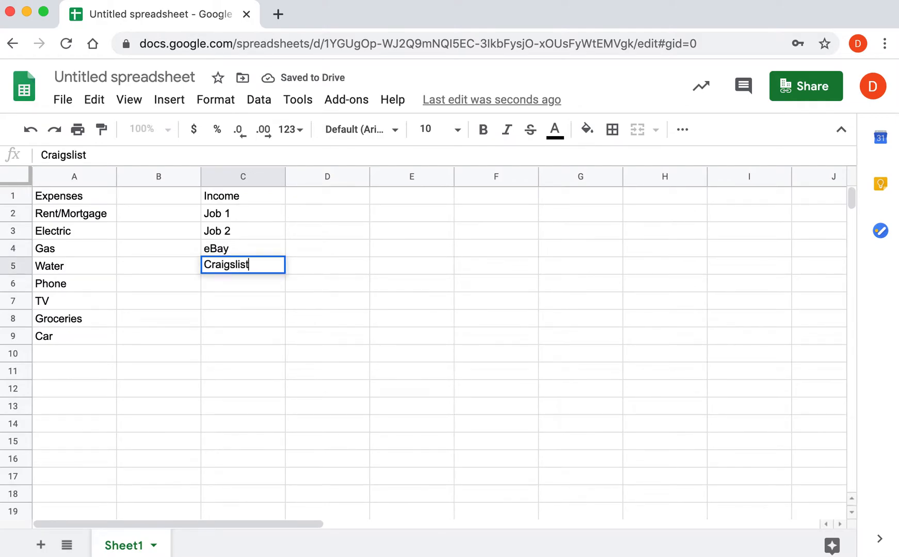
{"action": "key", "text": "Return"}
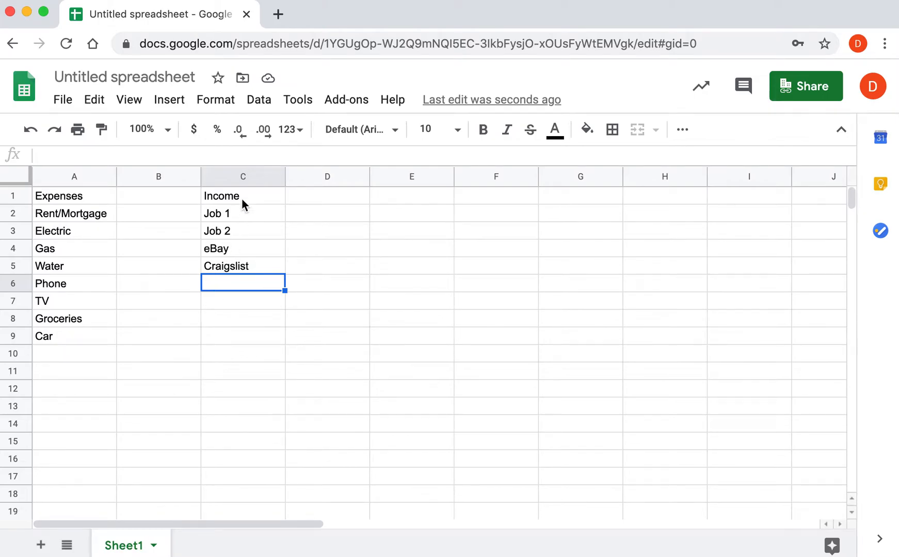
Step: Enter the expense amounts 600, 100, 50 and 50 for Rent/Mortgage, Electric, Gas and Water in cells B2 to B5
{"action": "left_click", "coordinate": [174, 377]}
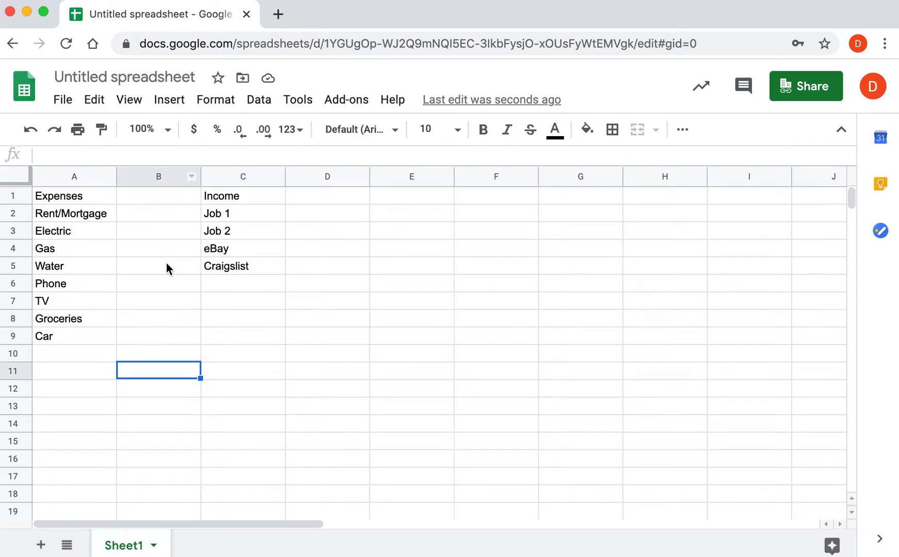
{"action": "key", "text": "Up"}
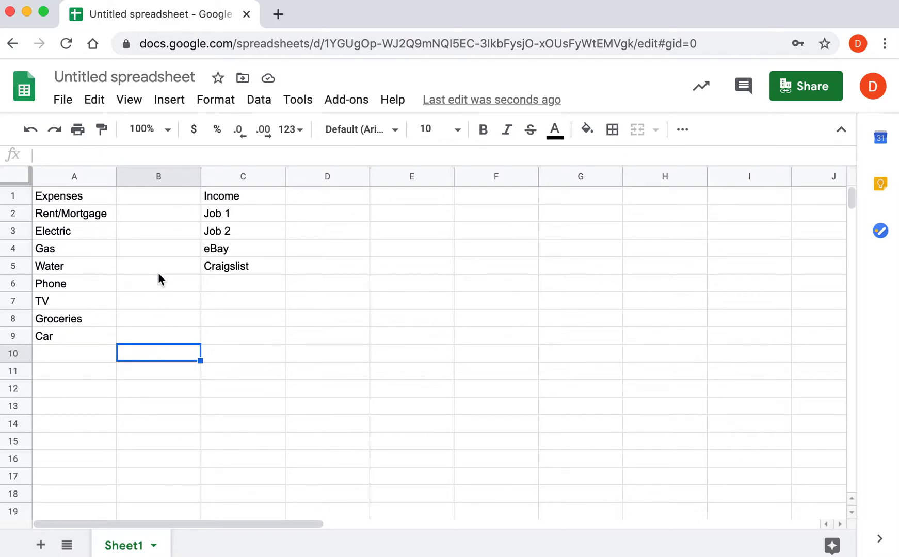
{"action": "left_click", "coordinate": [155, 213]}
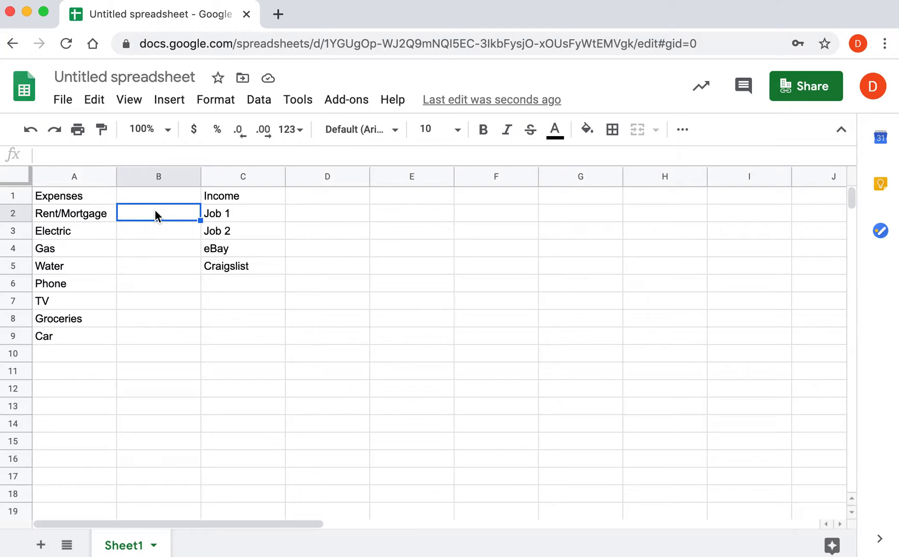
{"action": "type", "text": "600"}
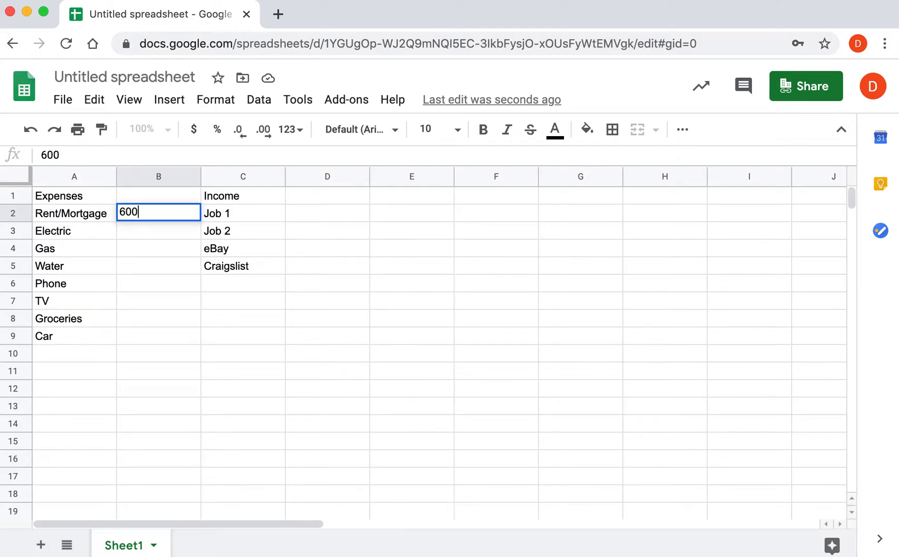
{"action": "key", "text": "Return"}
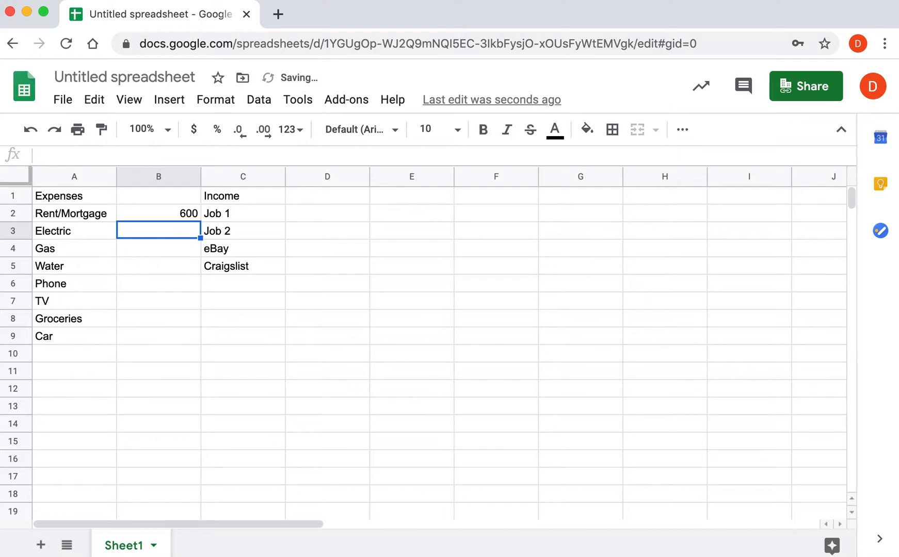
{"action": "type", "text": "100"}
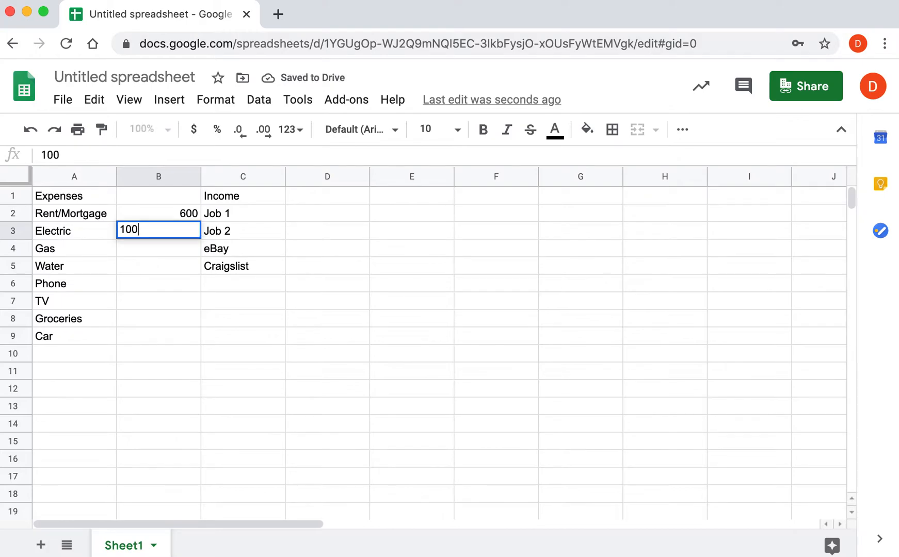
{"action": "key", "text": "Return"}
{"action": "type", "text": "50"}
{"action": "key", "text": "Return"}
{"action": "type", "text": "50"}
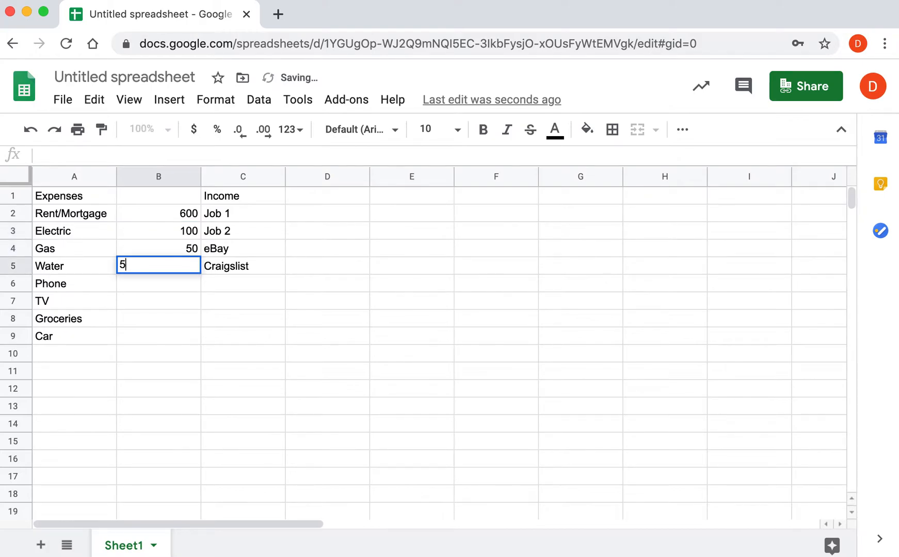
{"action": "key", "text": "Return"}
Step: Enter the expense amounts 50, 50, 120 and 100 for Phone, TV, Groceries and Car in cells B6 to B9
{"action": "type", "text": "50"}
{"action": "key", "text": "Return"}
{"action": "type", "text": "50"}
{"action": "key", "text": "Return"}
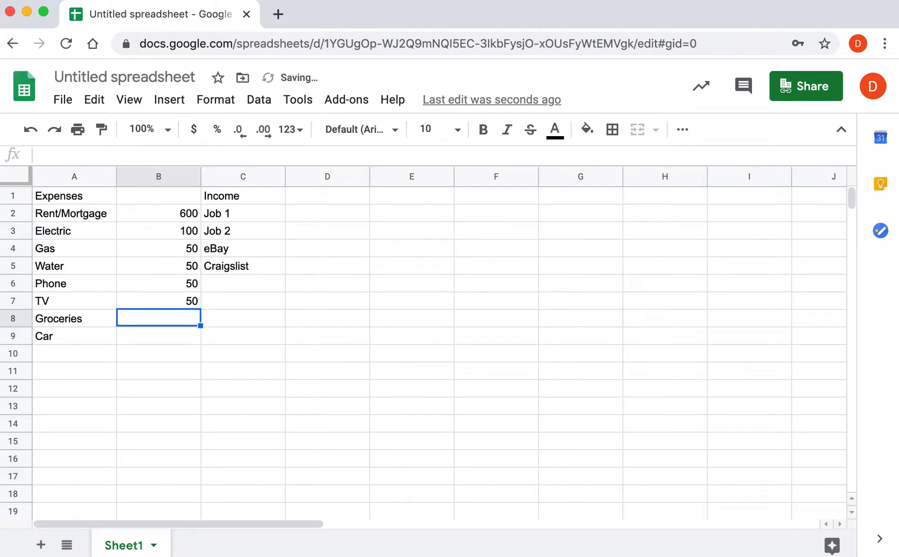
{"action": "type", "text": "120"}
{"action": "key", "text": "Return"}
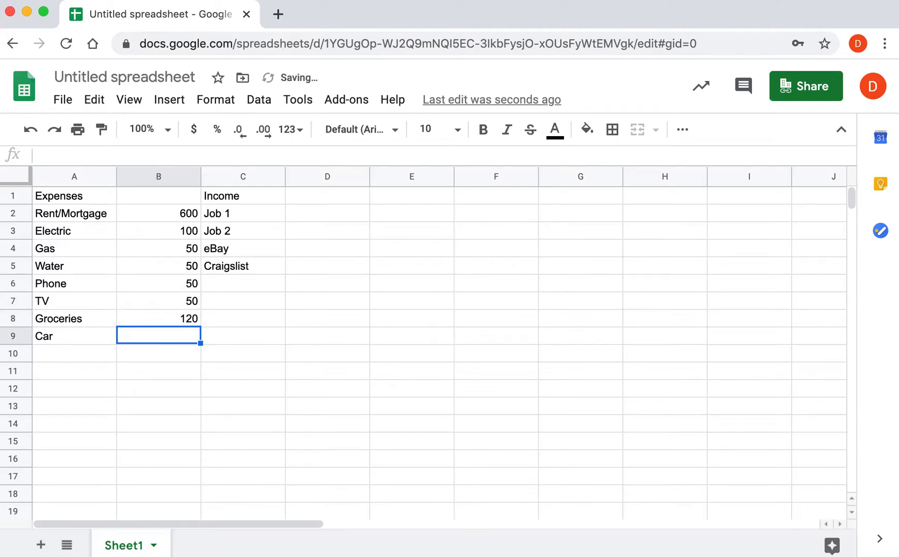
{"action": "type", "text": "100"}
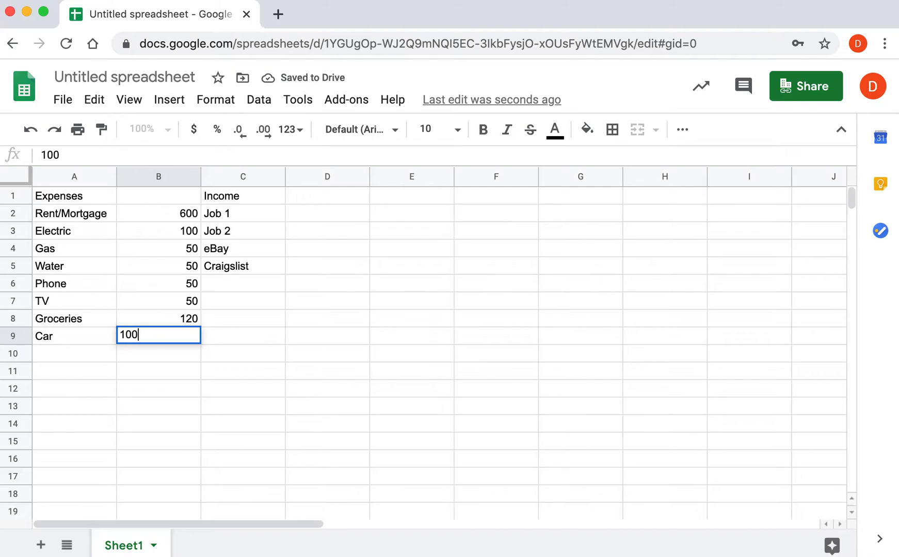
{"action": "key", "text": "Return"}
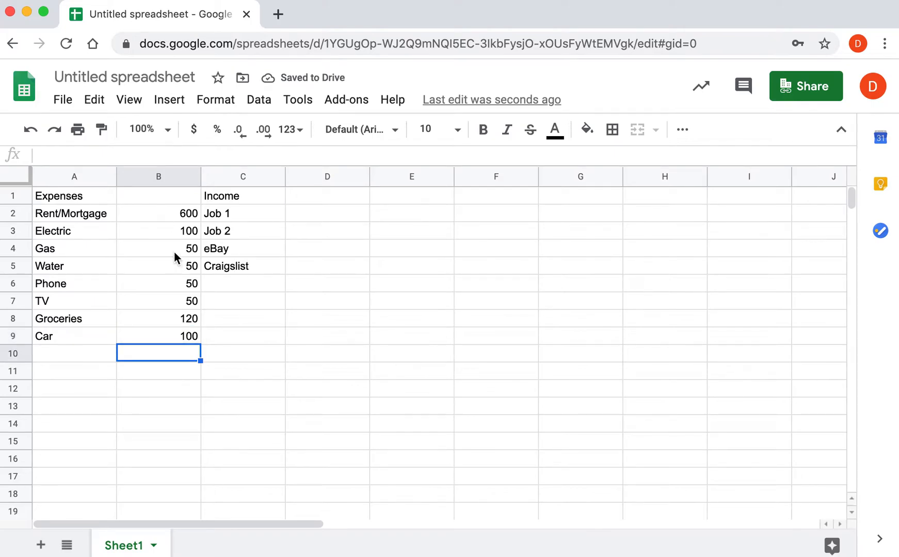
Step: Enter the heading "Est. Expenses" in cell B1, above the expense amounts
{"action": "left_click", "coordinate": [159, 199]}
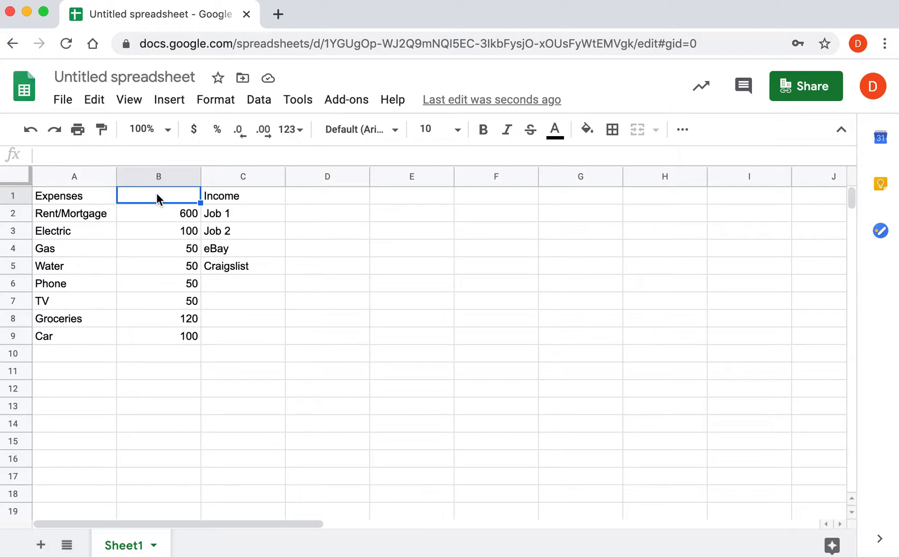
{"action": "type", "text": "Est. E"}
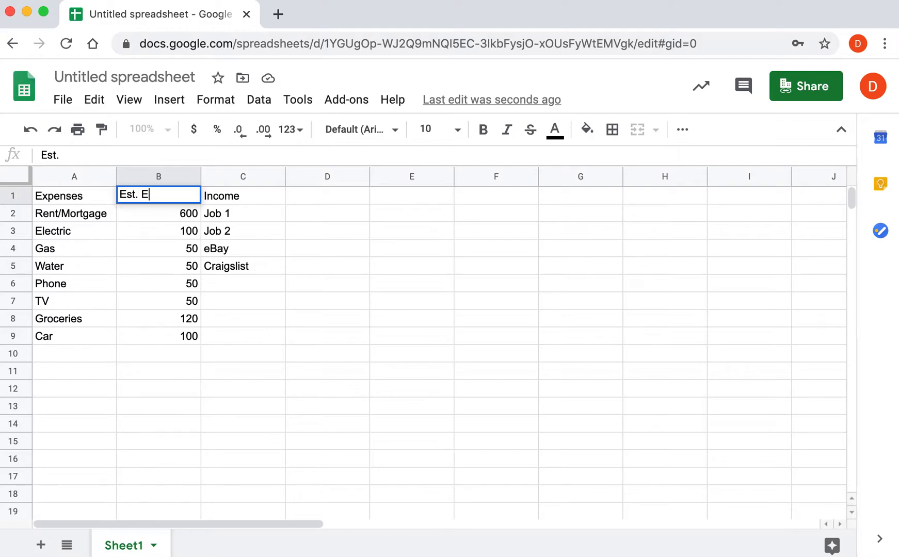
{"action": "type", "text": "xpenses"}
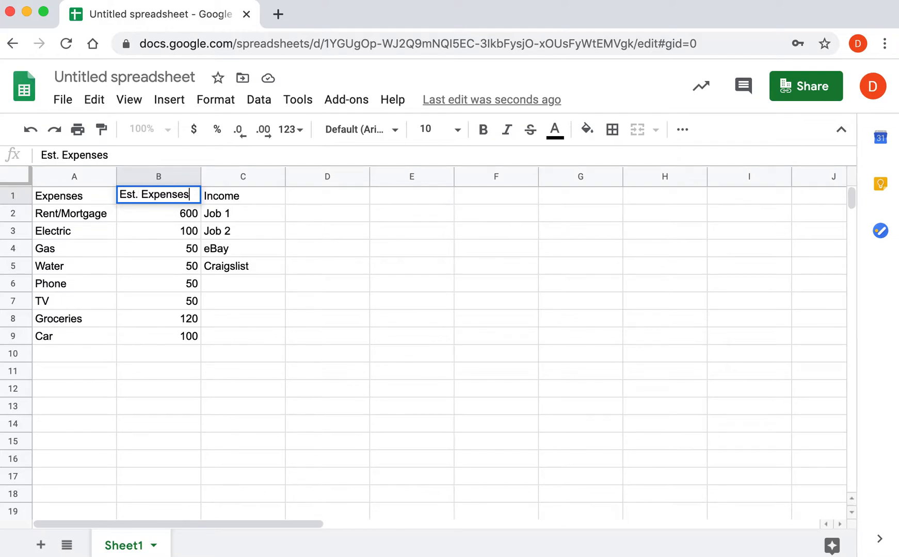
{"action": "key", "text": "Return"}
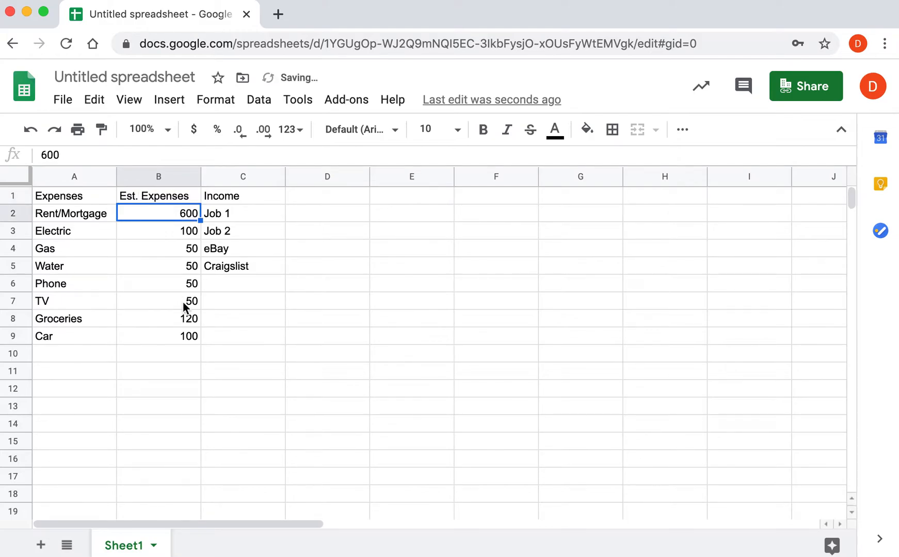
Step: Enter the heading "Est. Income" in cell D1, next to the Income heading
{"action": "left_click", "coordinate": [314, 254]}
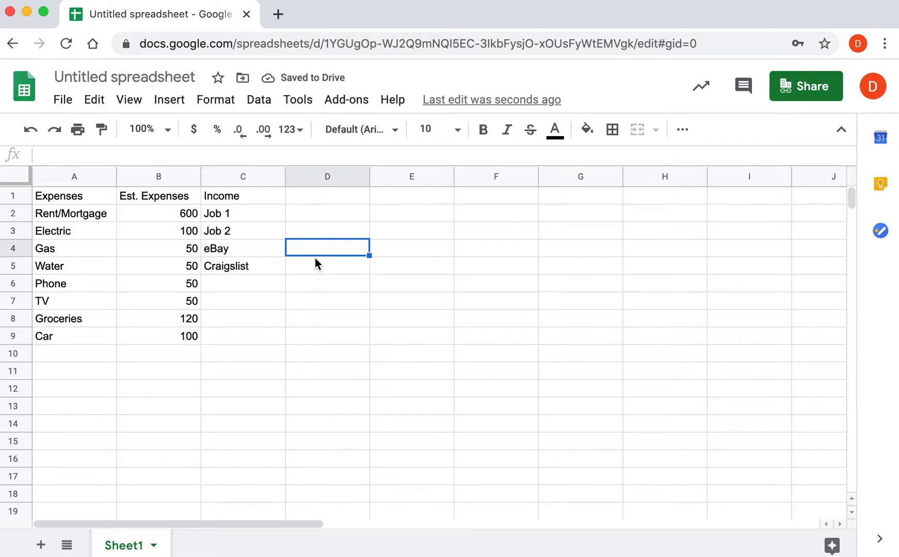
{"action": "left_click", "coordinate": [315, 195]}
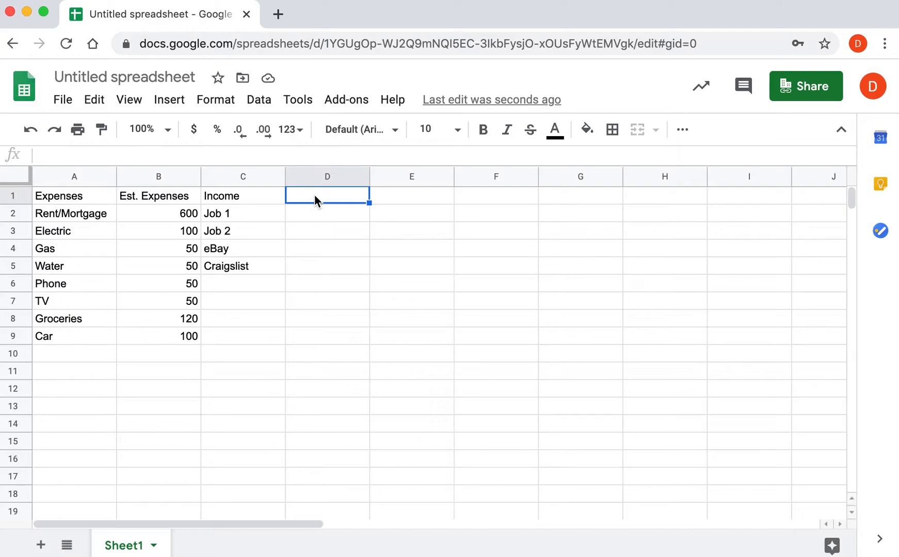
{"action": "type", "text": "Est. Income"}
{"action": "key", "text": "Return"}
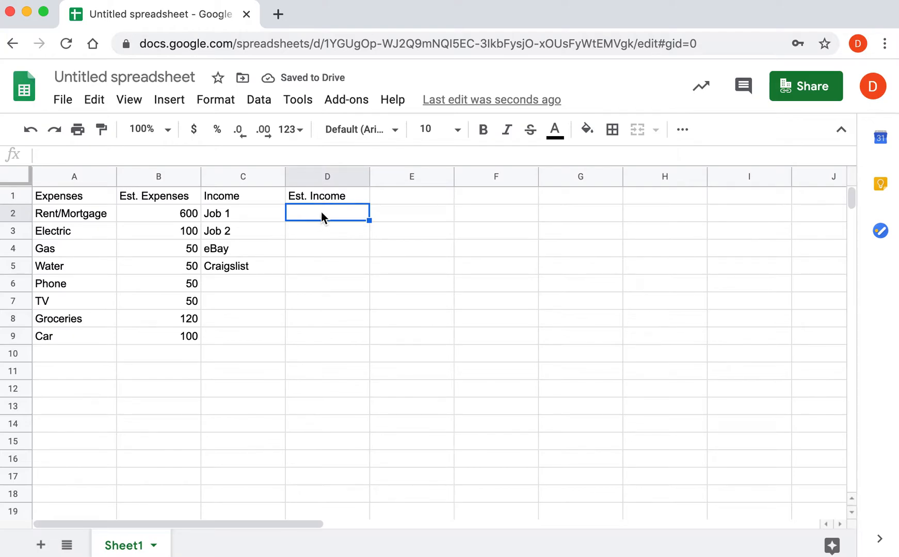
Step: Enter the income amounts 500, 900, 20 and 30 for Job 1, Job 2, eBay and Craigslist in cells D2 to D5
{"action": "type", "text": "500"}
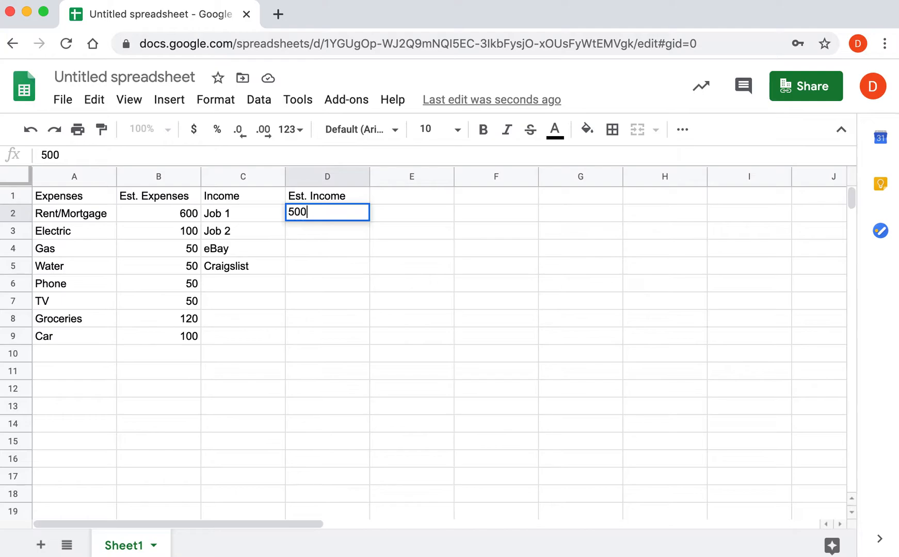
{"action": "key", "text": "Return"}
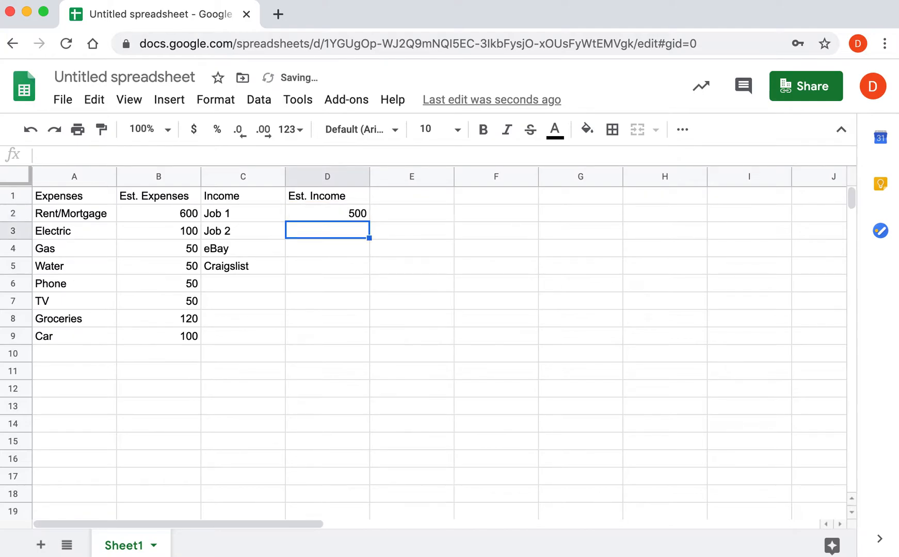
{"action": "type", "text": "900"}
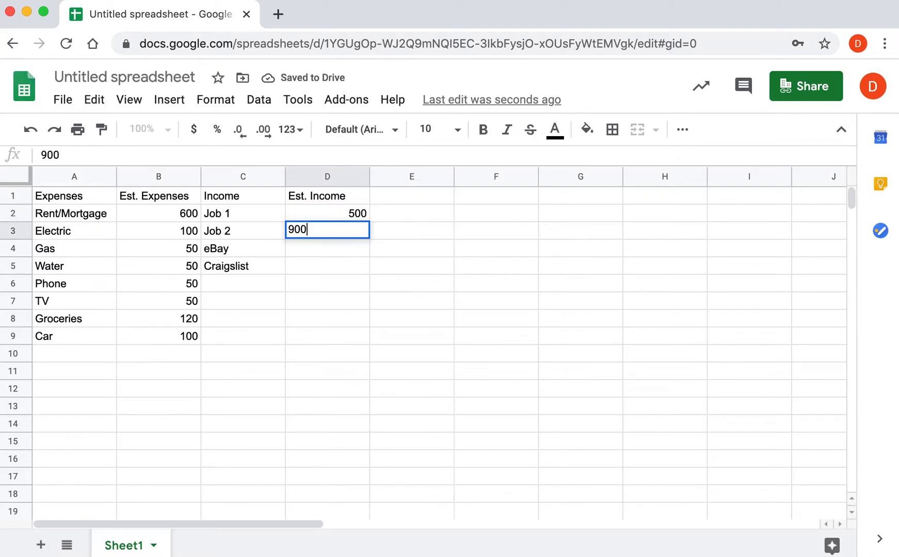
{"action": "key", "text": "Return"}
{"action": "type", "text": "20"}
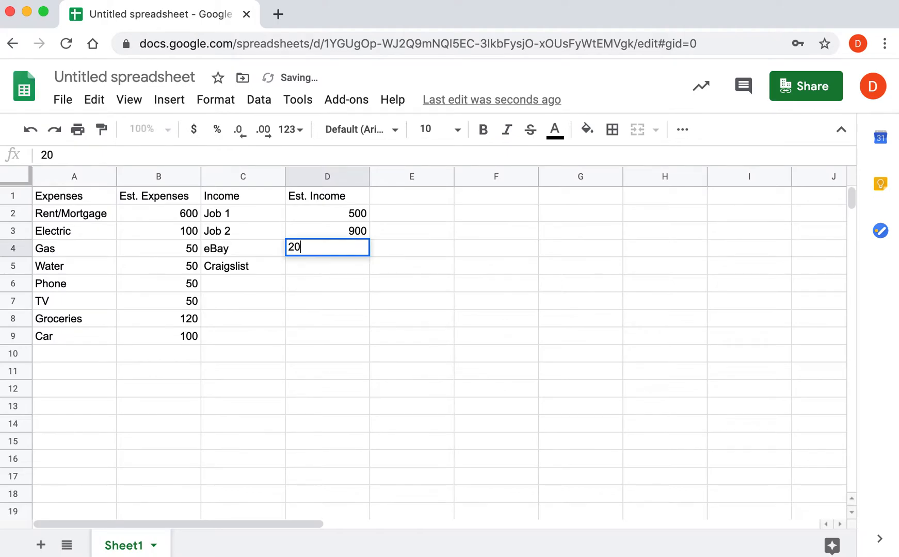
{"action": "key", "text": "Return"}
{"action": "type", "text": "30"}
{"action": "key", "text": "Return"}
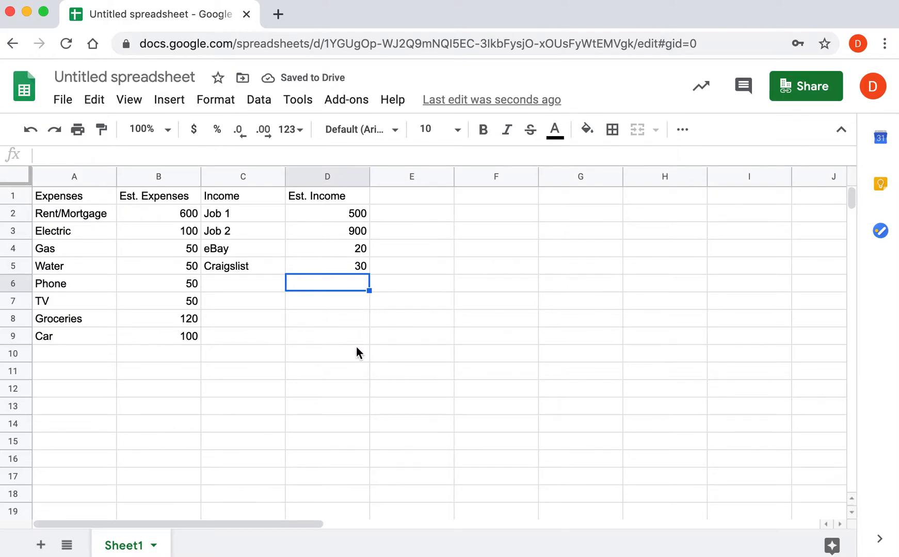
{"action": "left_click", "coordinate": [174, 232]}
{"action": "left_click", "coordinate": [177, 213]}
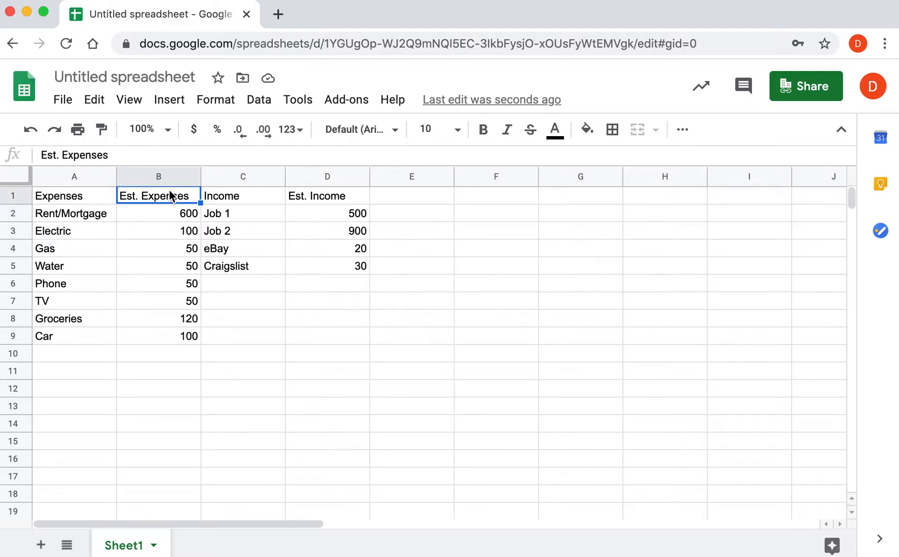
Step: Format the whole Est. Expenses column B as dollar currency
{"action": "left_click", "coordinate": [169, 176]}
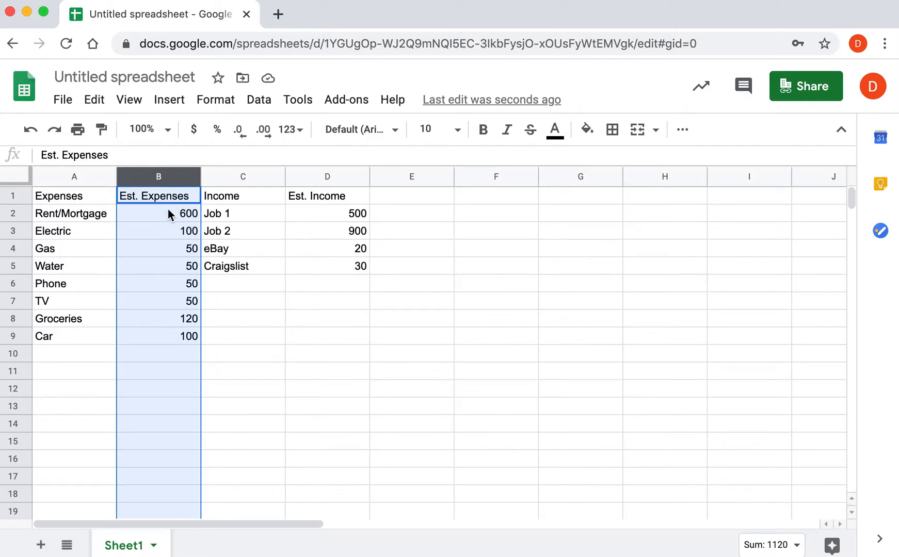
{"action": "left_click", "coordinate": [160, 231]}
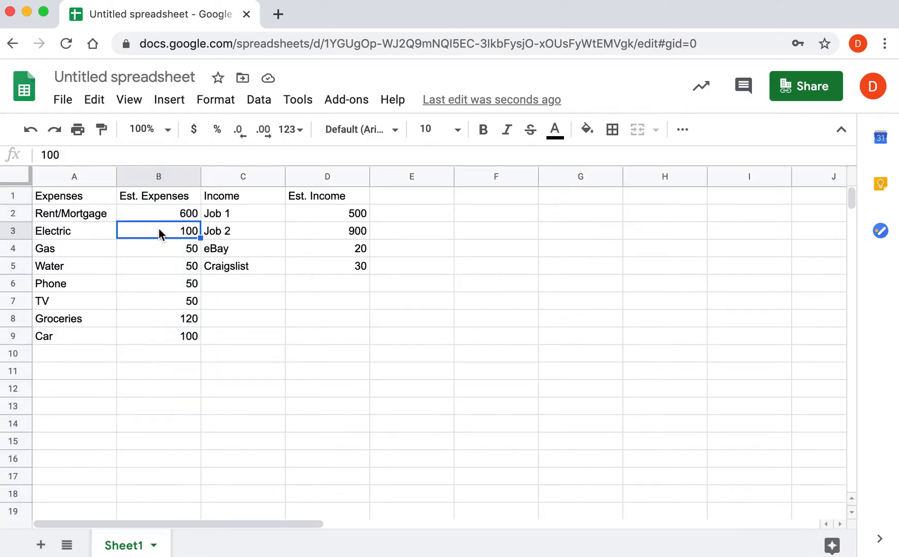
{"action": "left_click", "coordinate": [161, 176]}
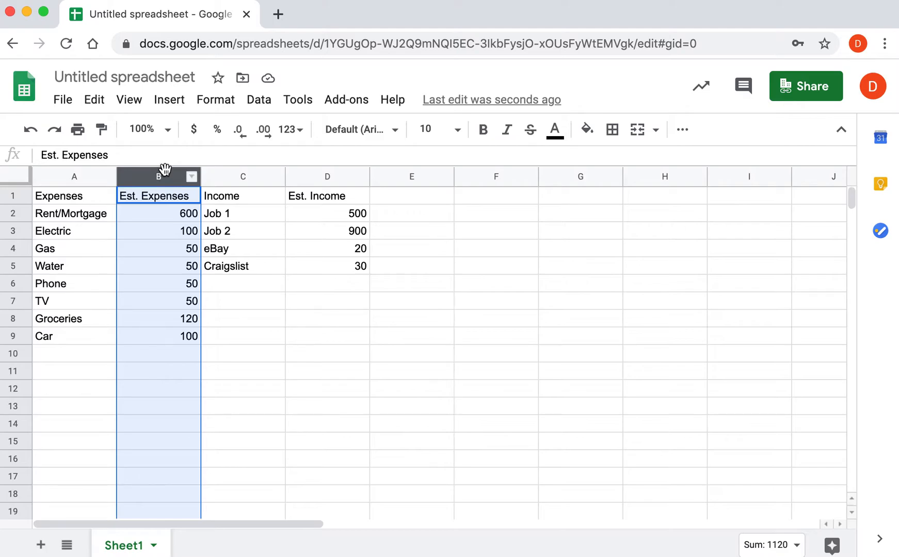
{"action": "left_click", "coordinate": [194, 135]}
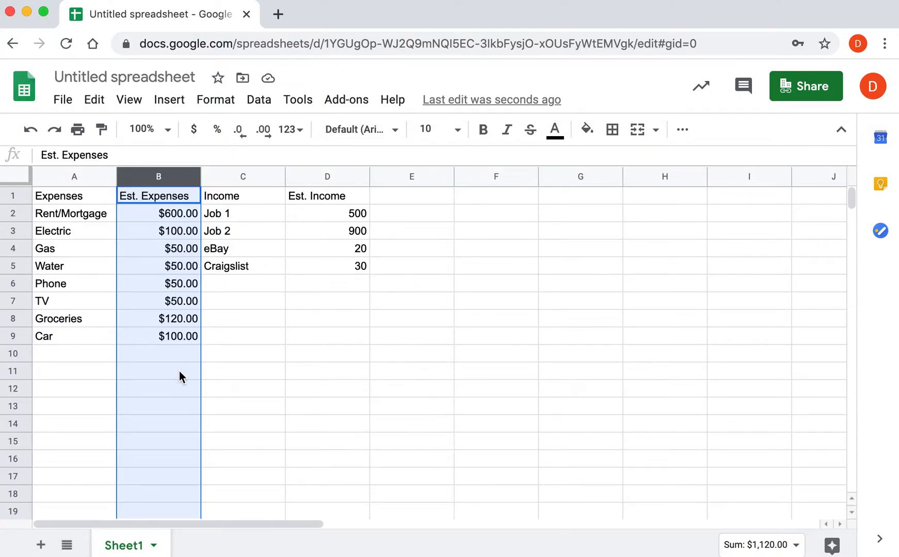
{"action": "left_click", "coordinate": [234, 355]}
{"action": "left_click", "coordinate": [245, 392]}
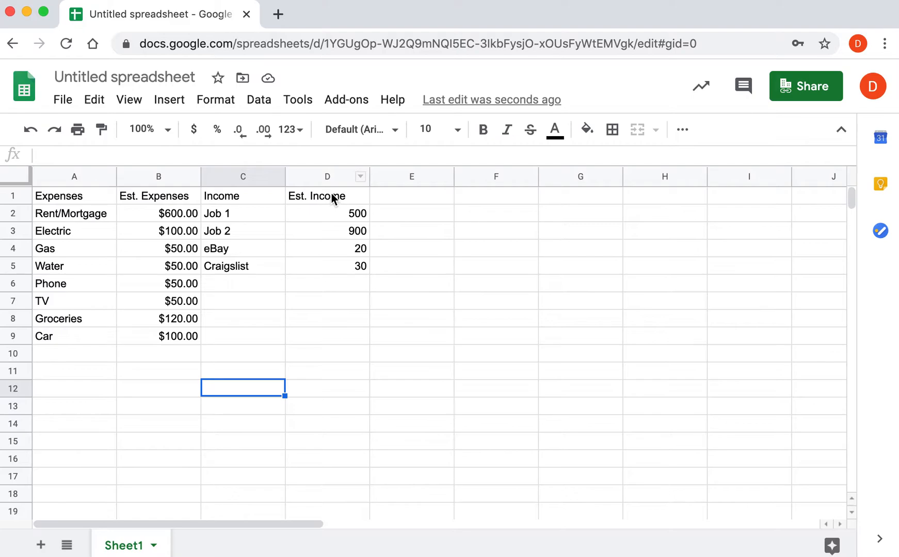
Step: Format the whole Est. Income column D as dollar currency
{"action": "left_click", "coordinate": [328, 177]}
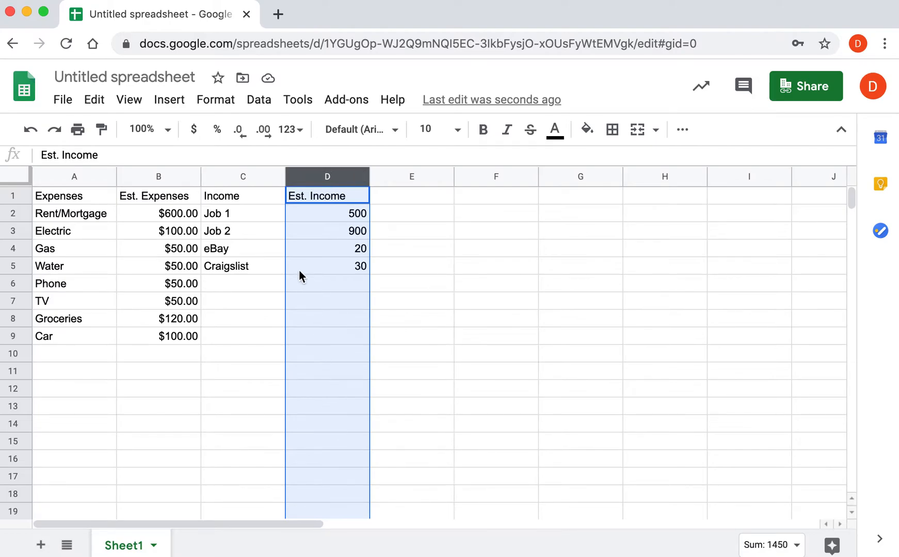
{"action": "left_click", "coordinate": [194, 136]}
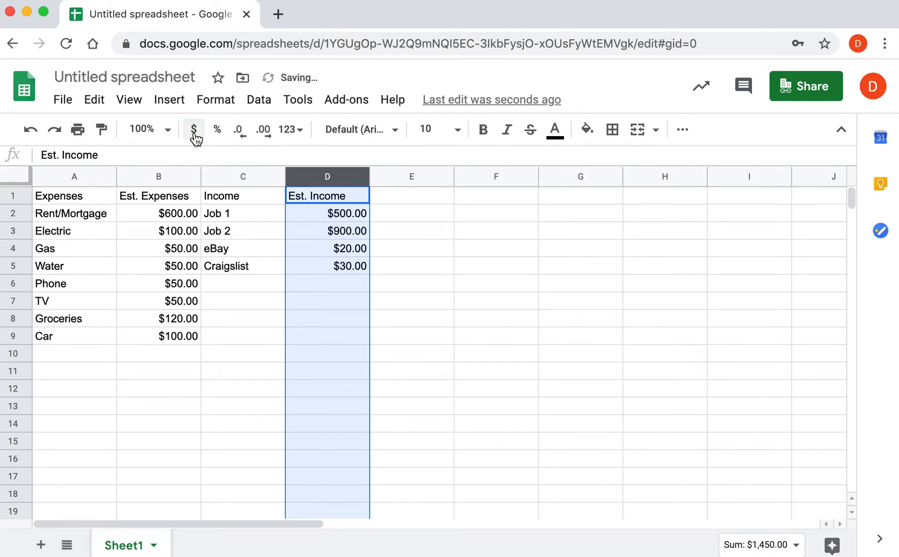
{"action": "left_click", "coordinate": [390, 306]}
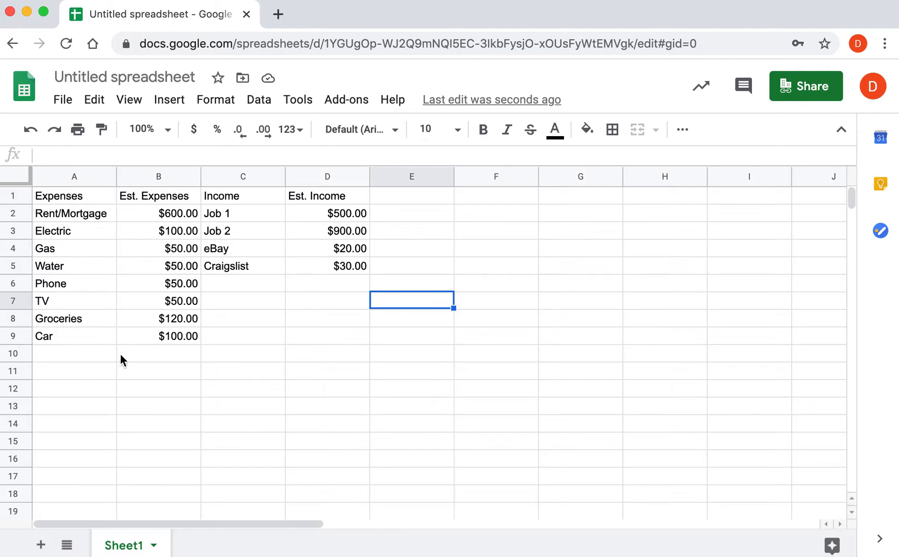
{"action": "left_click", "coordinate": [98, 354]}
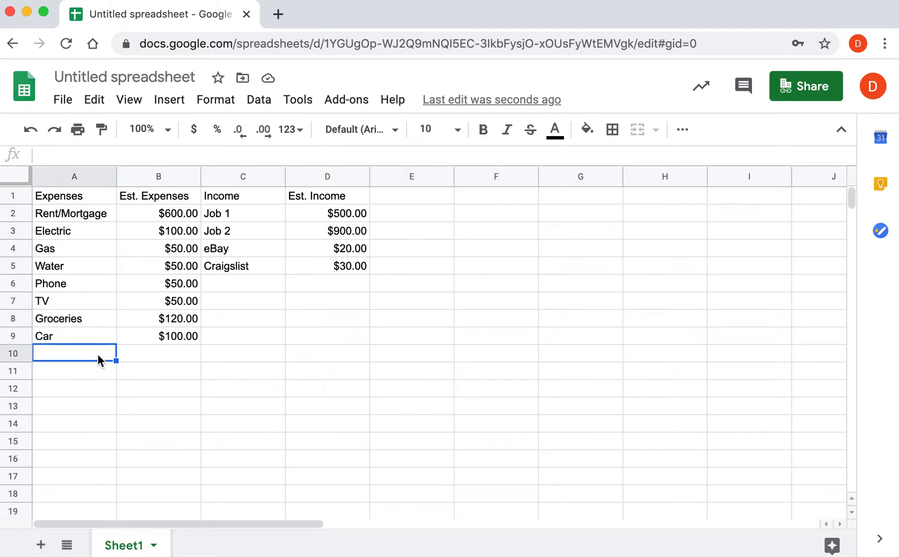
{"action": "left_click", "coordinate": [70, 425]}
{"action": "left_click", "coordinate": [70, 352]}
{"action": "left_click", "coordinate": [68, 370]}
{"action": "left_click", "coordinate": [71, 392]}
{"action": "left_click", "coordinate": [70, 409]}
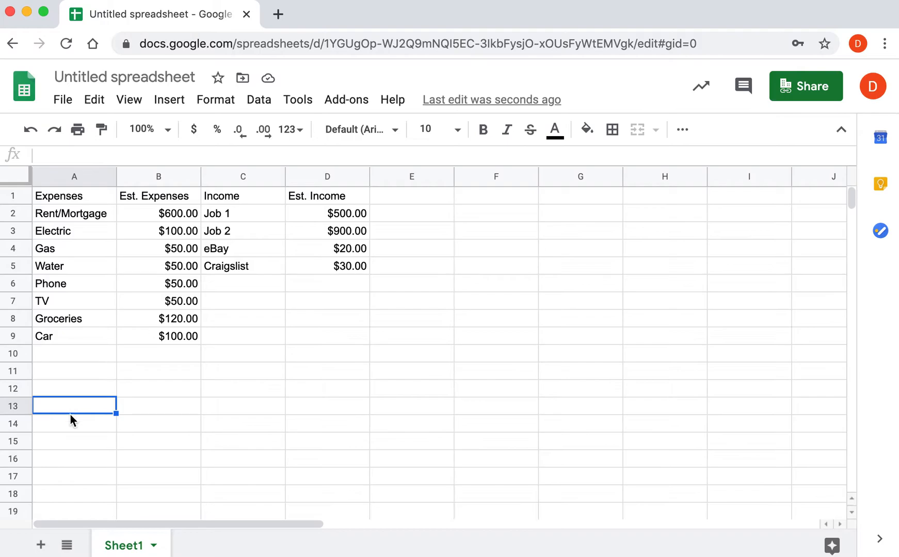
{"action": "left_click", "coordinate": [70, 429]}
{"action": "left_click", "coordinate": [70, 439]}
{"action": "left_click", "coordinate": [71, 460]}
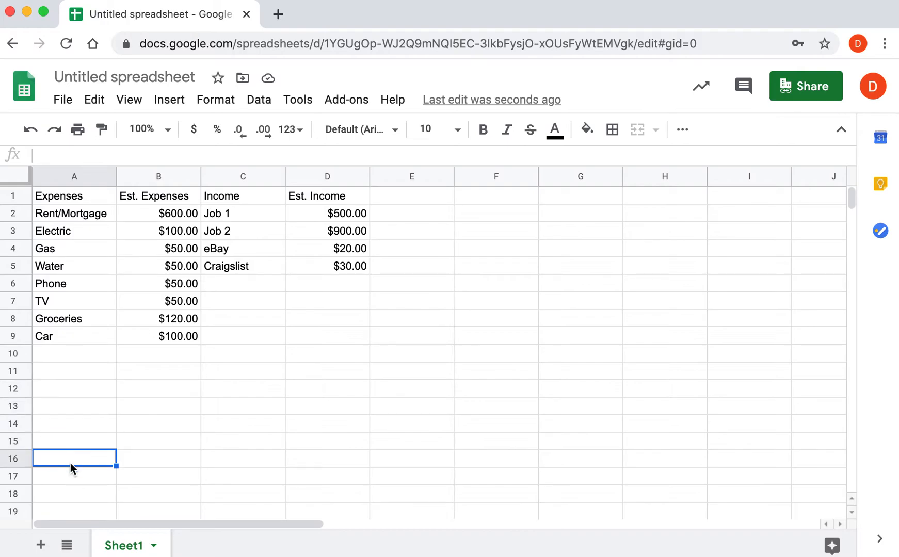
{"action": "left_click", "coordinate": [70, 475]}
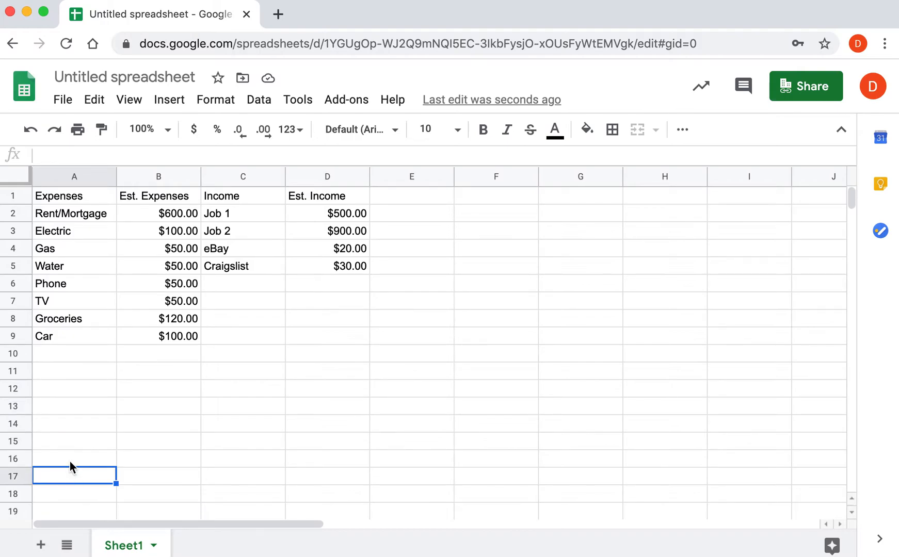
{"action": "left_click", "coordinate": [70, 459]}
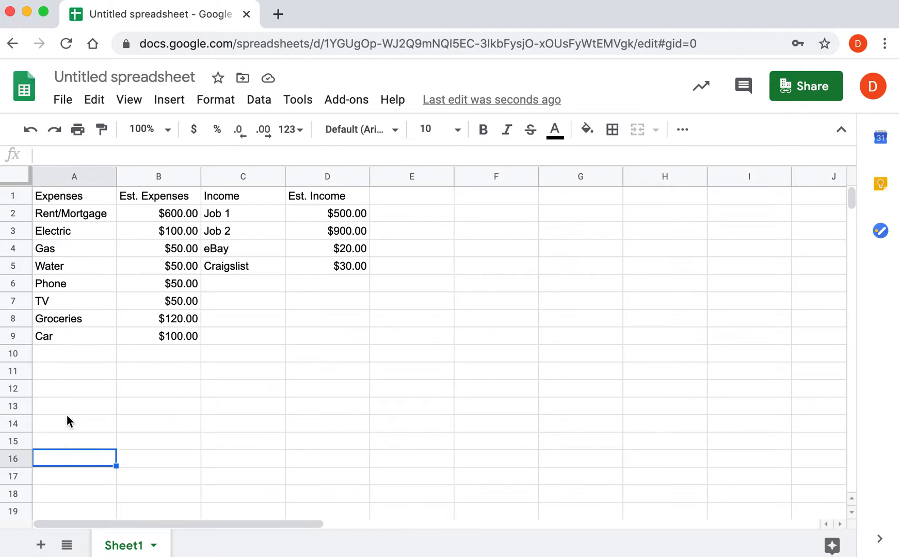
{"action": "scroll", "coordinate": [71, 364], "scroll_direction": "down", "scroll_amount": 4}
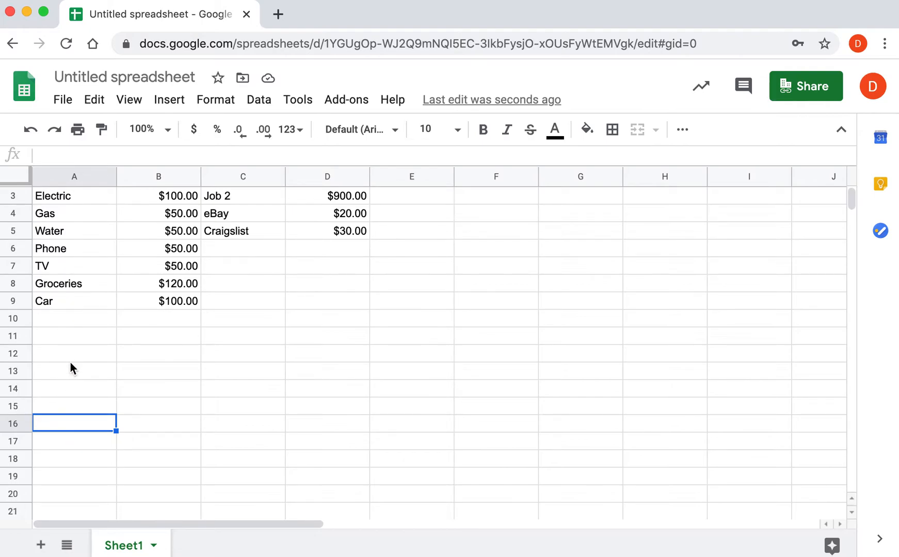
{"action": "scroll", "coordinate": [70, 362], "scroll_direction": "down", "scroll_amount": 4}
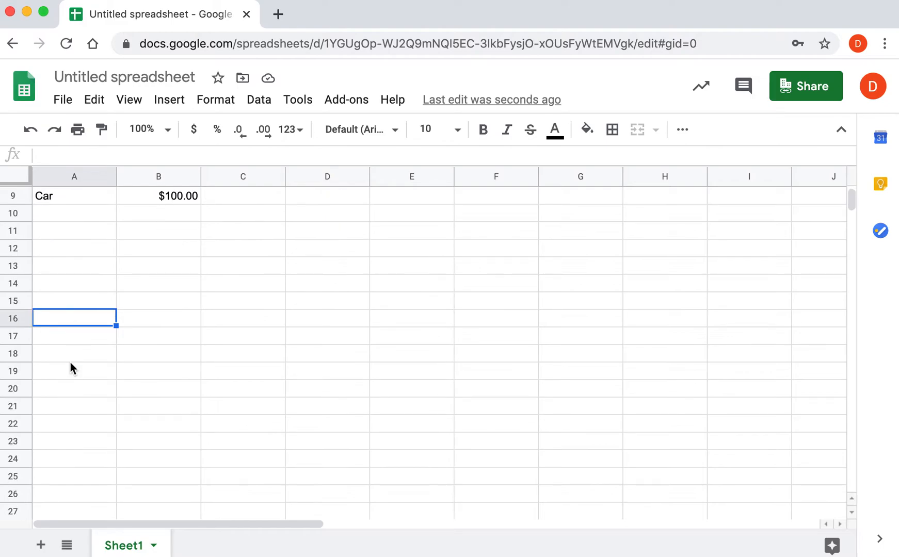
{"action": "scroll", "coordinate": [71, 362], "scroll_direction": "up", "scroll_amount": 5}
{"action": "scroll", "coordinate": [70, 368], "scroll_direction": "up", "scroll_amount": 3}
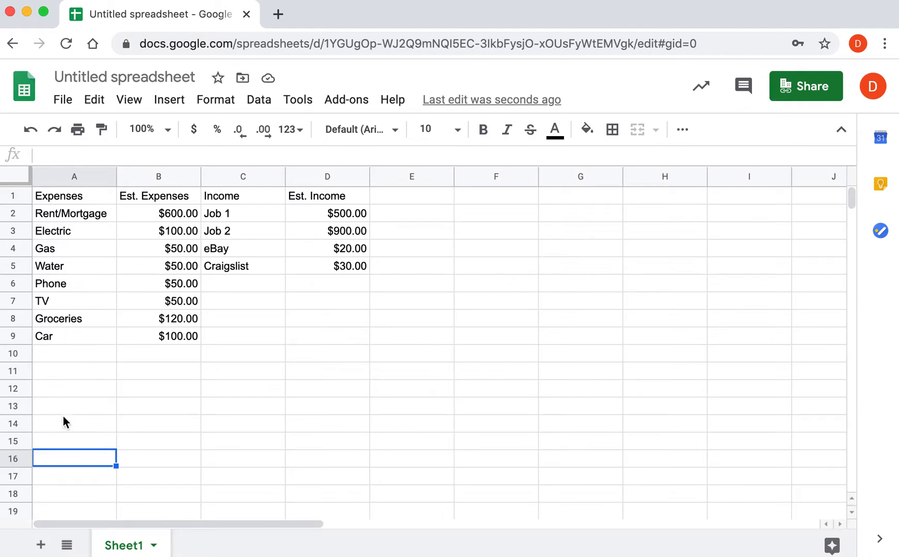
Step: Enter the label "Total Expenses:" in cell A15, leaving blank rows below the expense list
{"action": "left_click", "coordinate": [66, 441]}
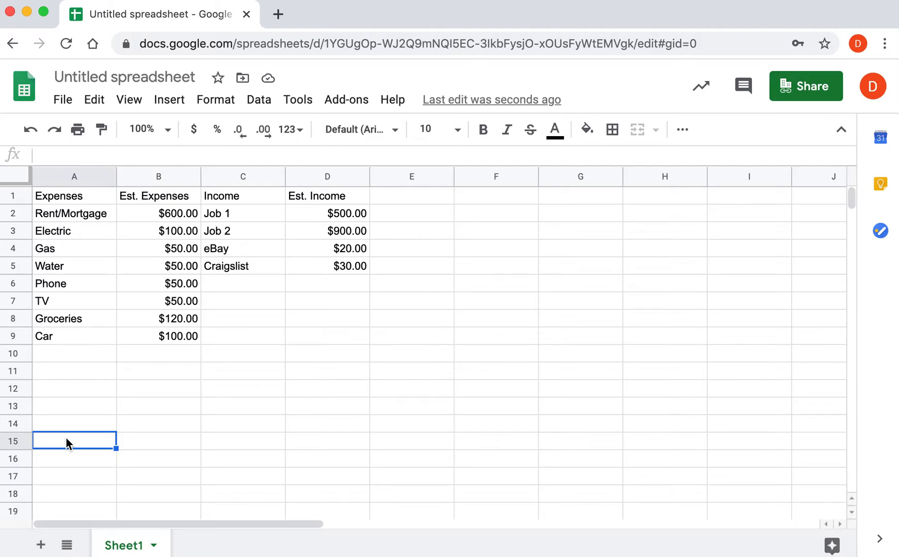
{"action": "type", "text": "To"}
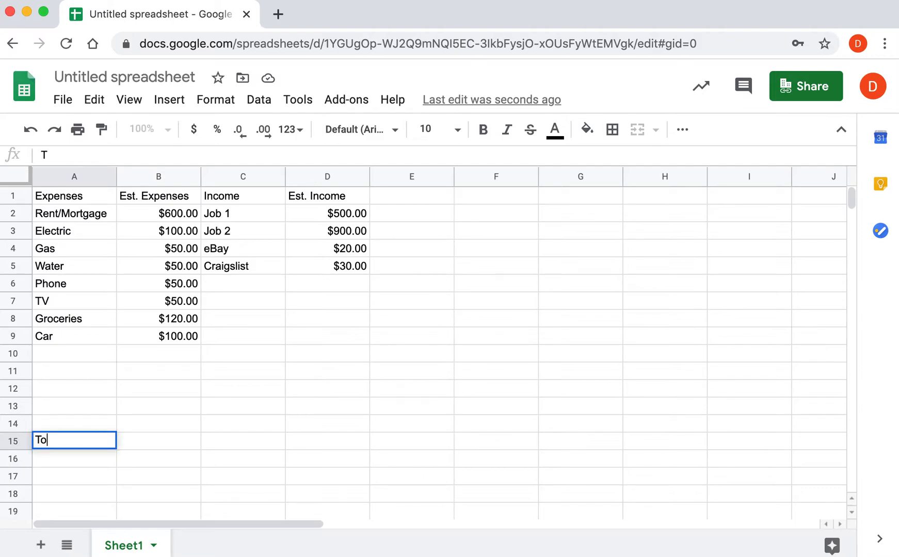
{"action": "type", "text": "tal Expenses:"}
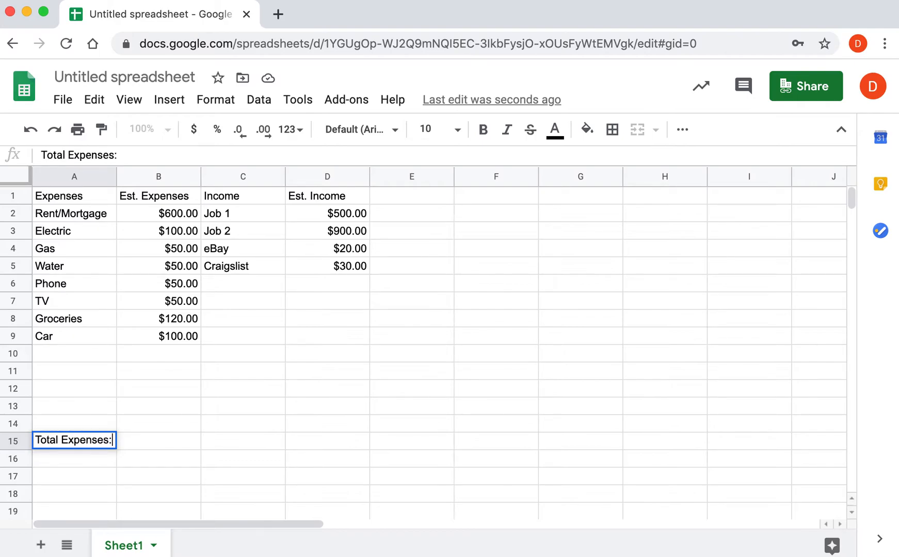
{"action": "key", "text": "Tab"}
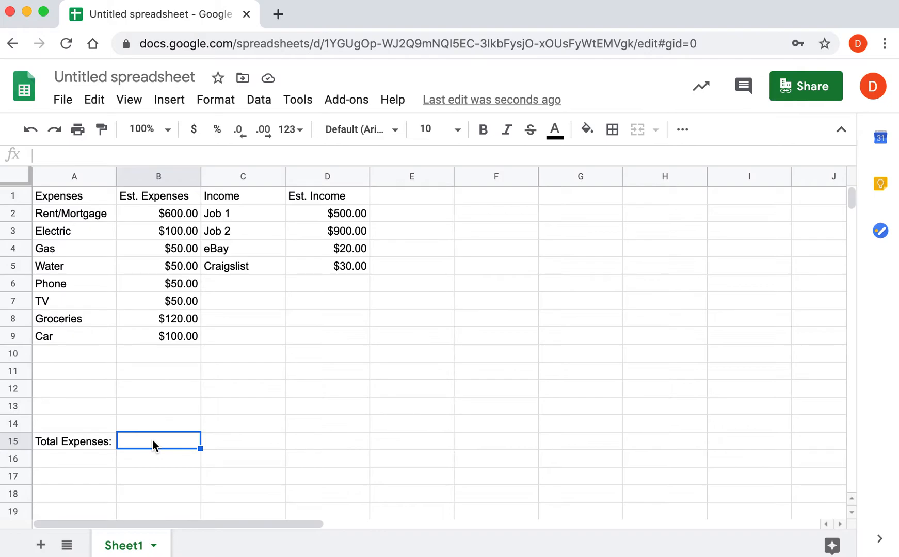
Step: Enter the formula =sum(B2:B14) in cell B15 to total the estimated expenses
{"action": "type", "text": "="}
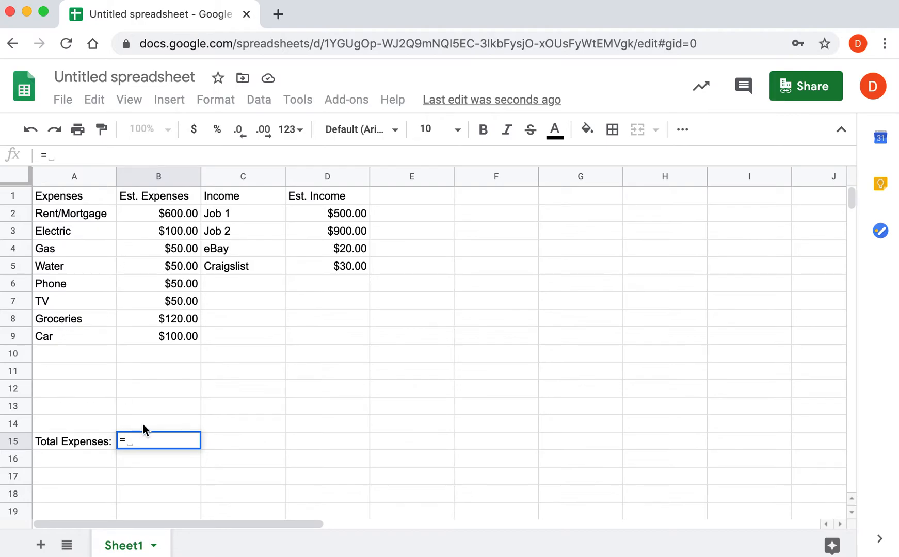
{"action": "type", "text": "su"}
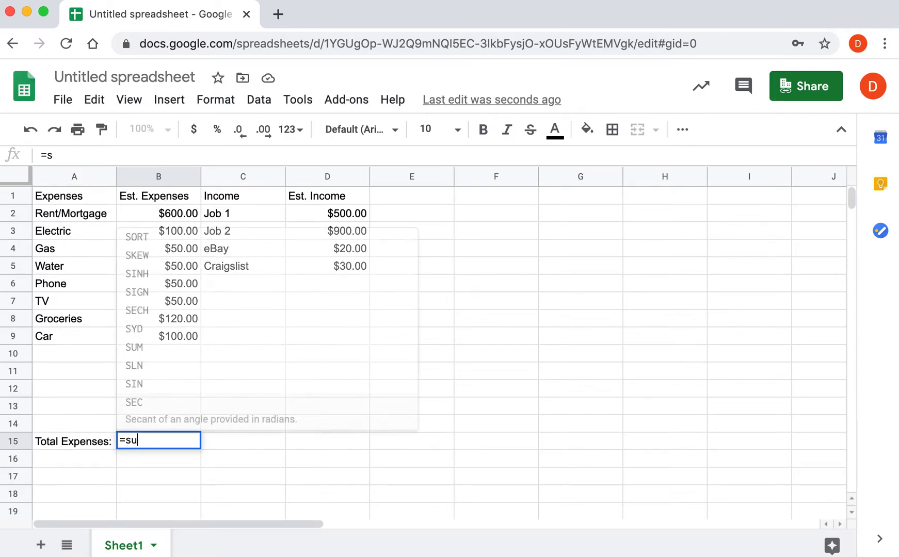
{"action": "type", "text": "m"}
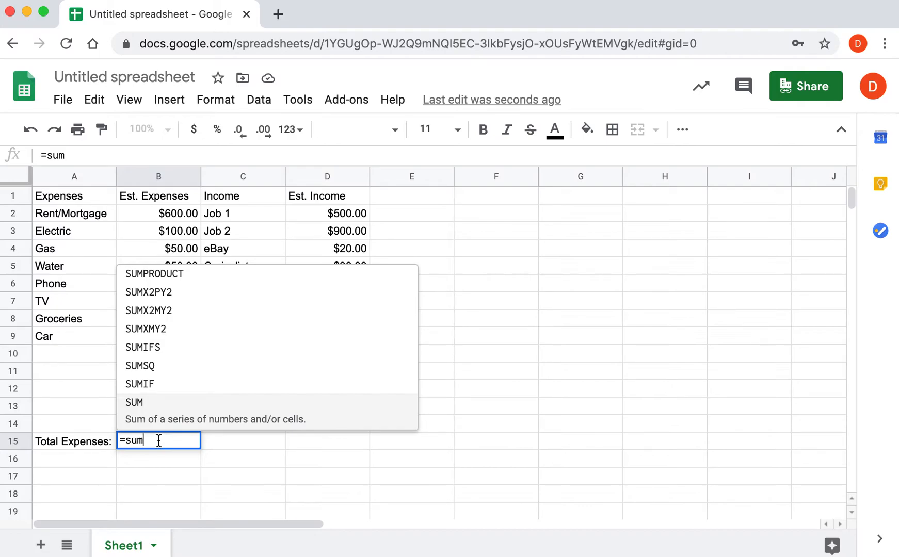
{"action": "type", "text": "("}
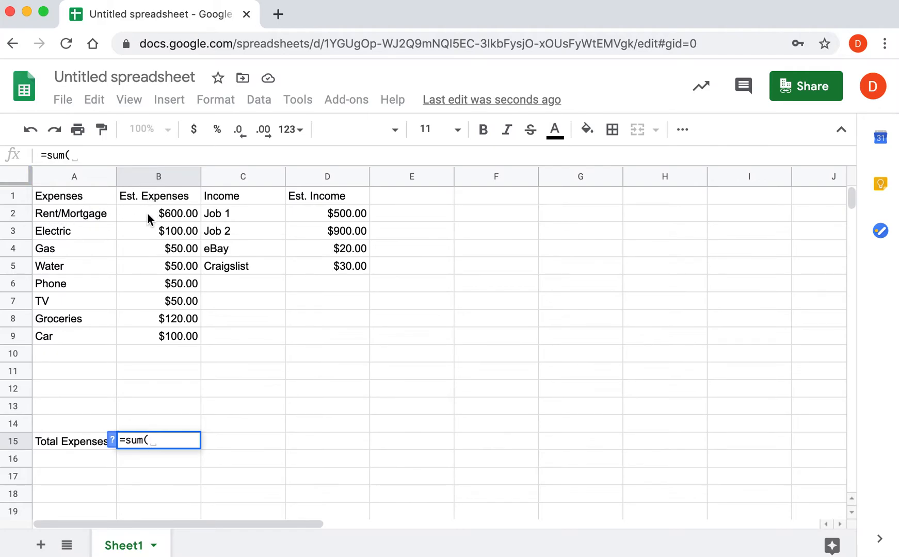
{"action": "type", "text": "B2"}
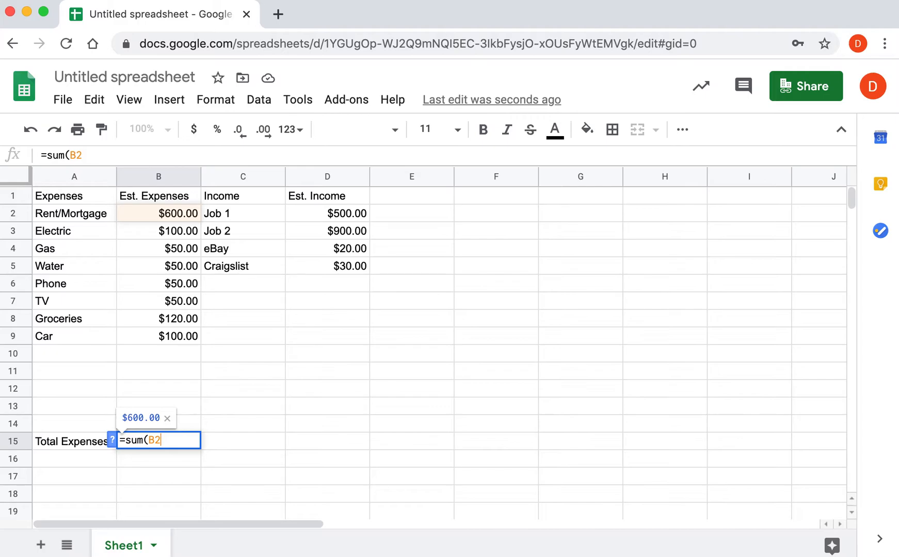
{"action": "type", "text": ":"}
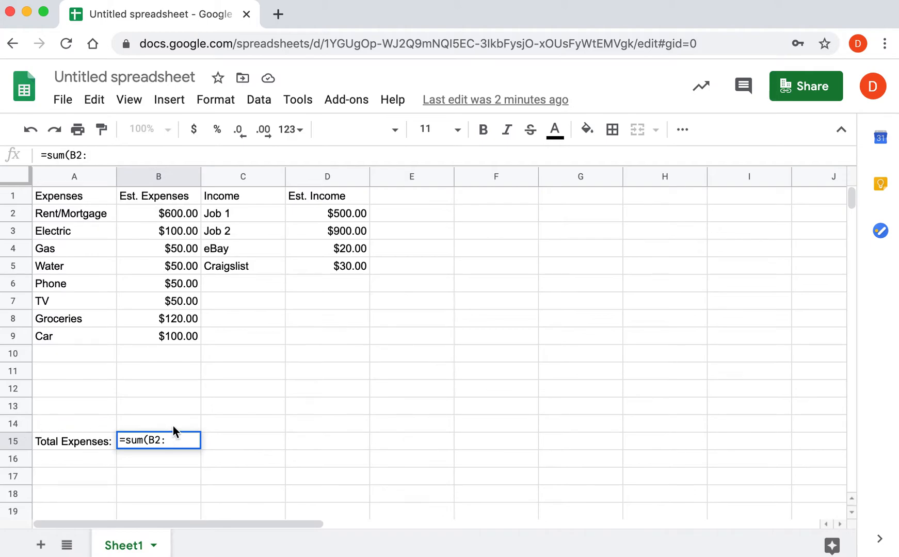
{"action": "type", "text": "B1"}
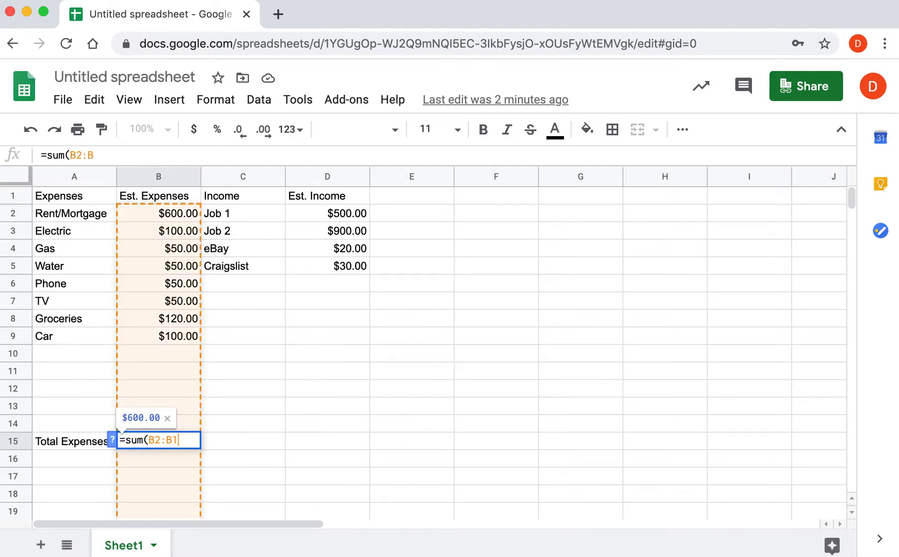
{"action": "type", "text": "4"}
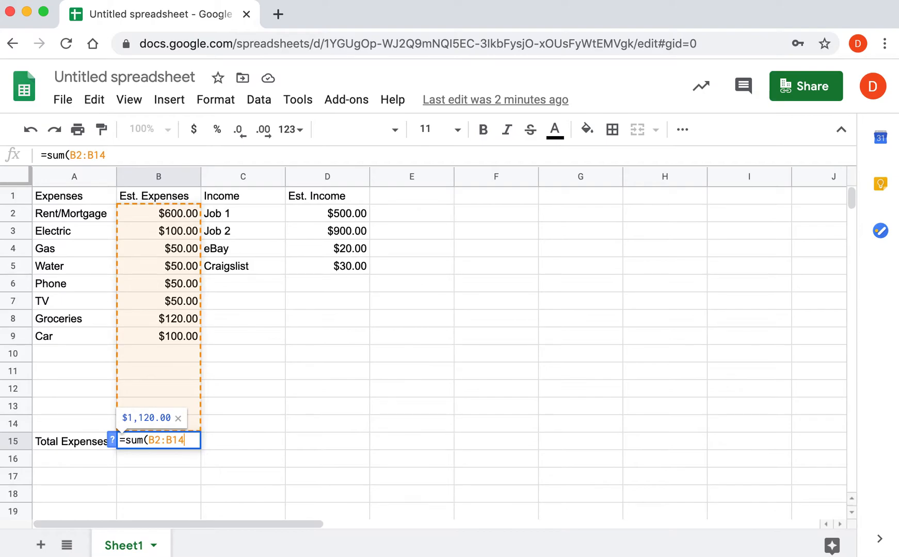
{"action": "type", "text": ")"}
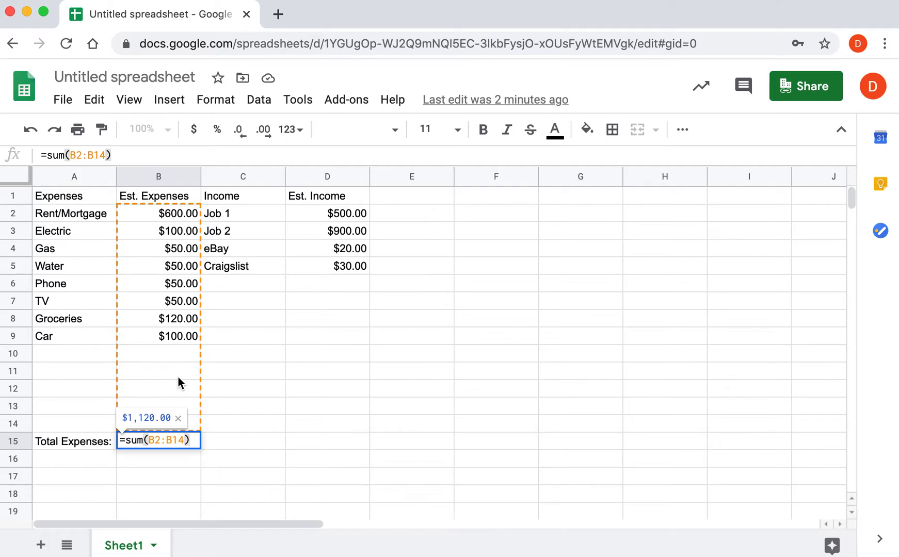
{"action": "key", "text": "Return"}
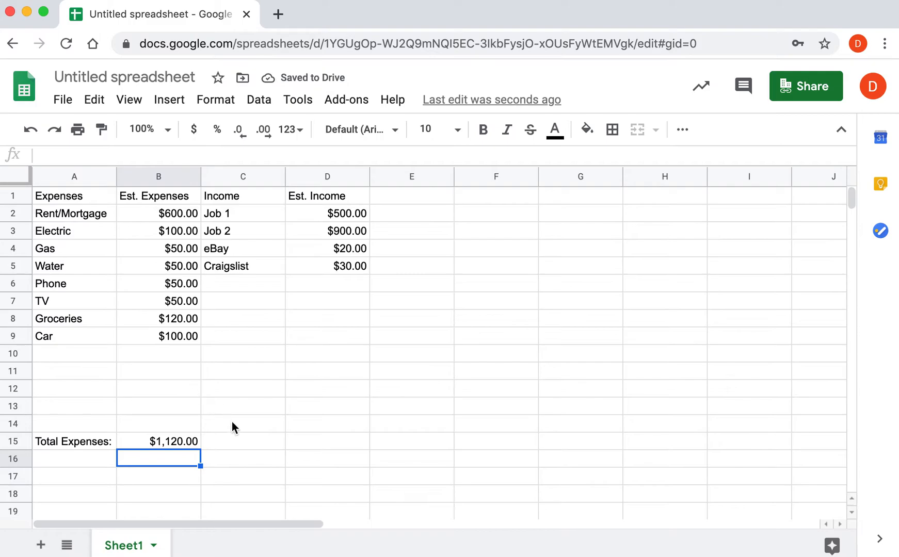
Step: Examine the sum formula behind the Total Expenses amount in cell B15
{"action": "left_click", "coordinate": [179, 376]}
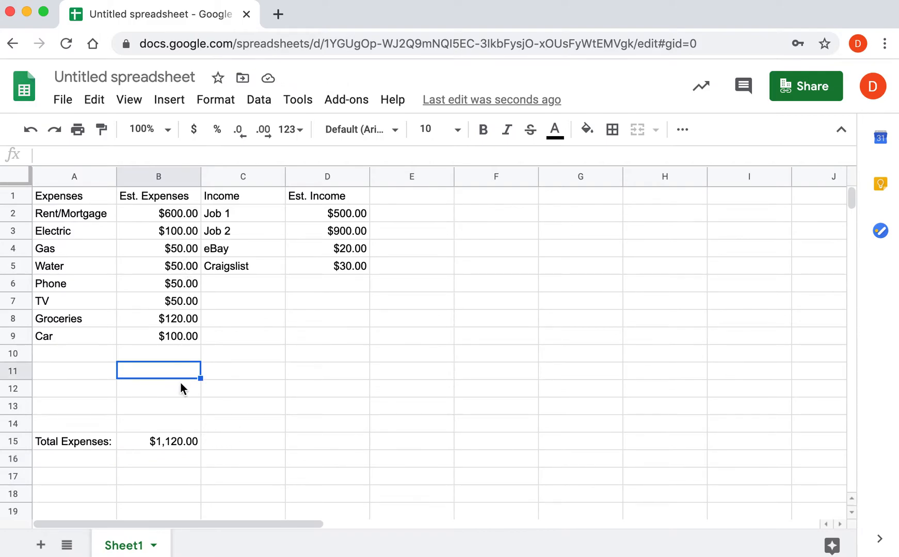
{"action": "left_click", "coordinate": [168, 442]}
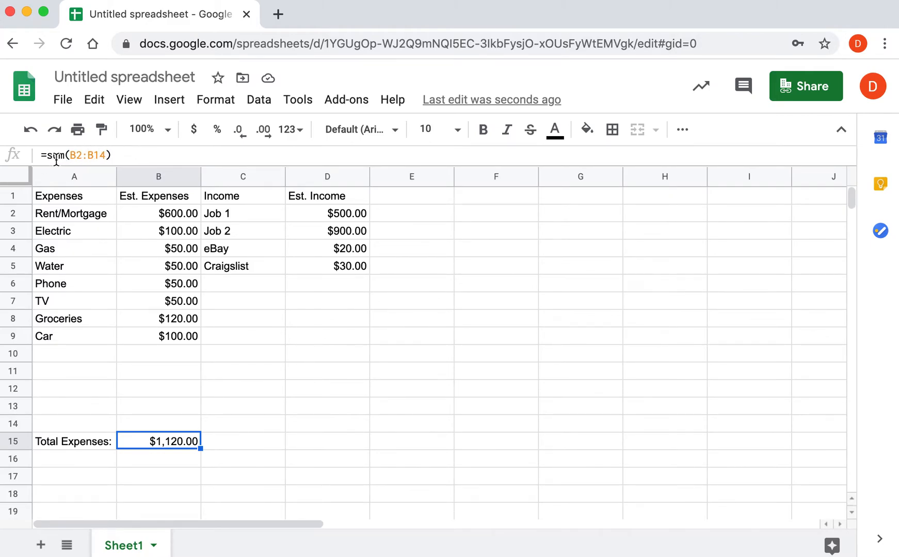
{"action": "left_click", "coordinate": [142, 390]}
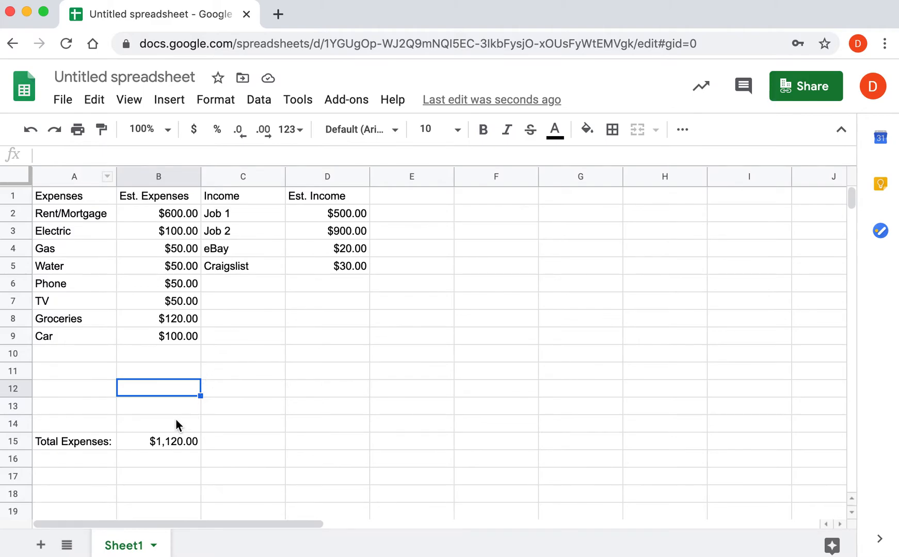
{"action": "left_click", "coordinate": [173, 443]}
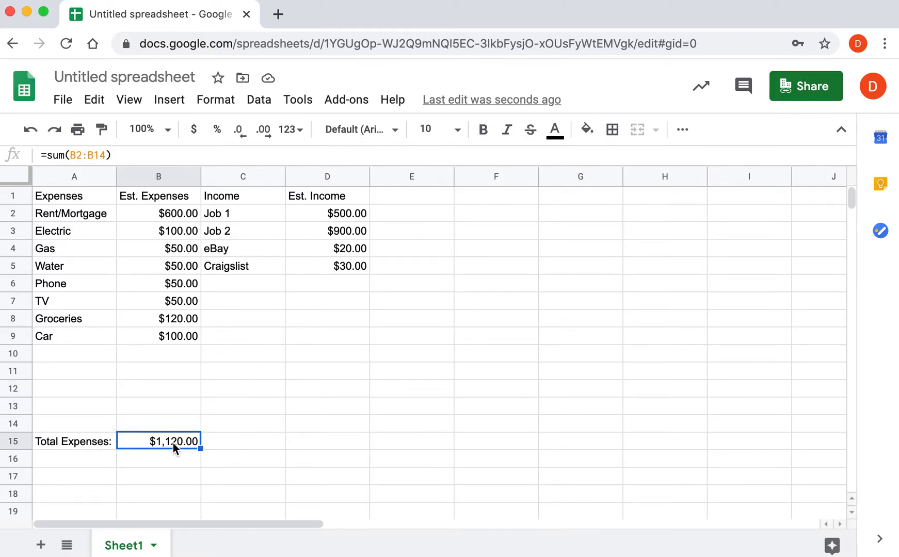
{"action": "left_click", "coordinate": [172, 405]}
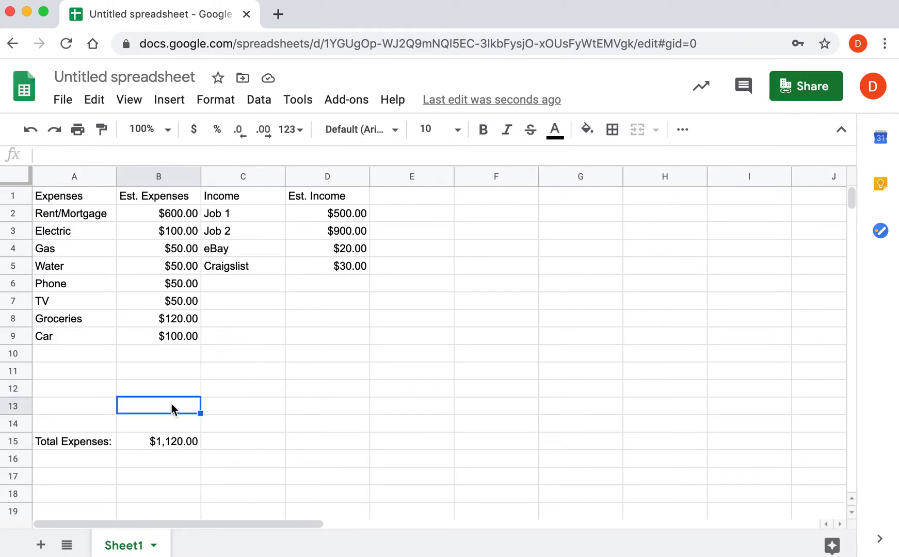
Step: Set the Car estimated expense in cell B9 to 0
{"action": "left_click", "coordinate": [172, 419]}
{"action": "left_click", "coordinate": [180, 374]}
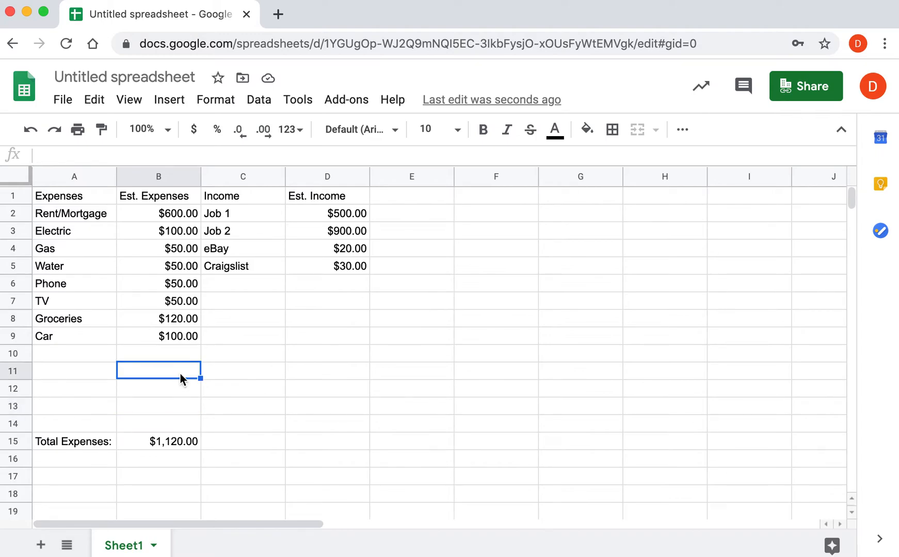
{"action": "left_click", "coordinate": [175, 336]}
{"action": "type", "text": "0"}
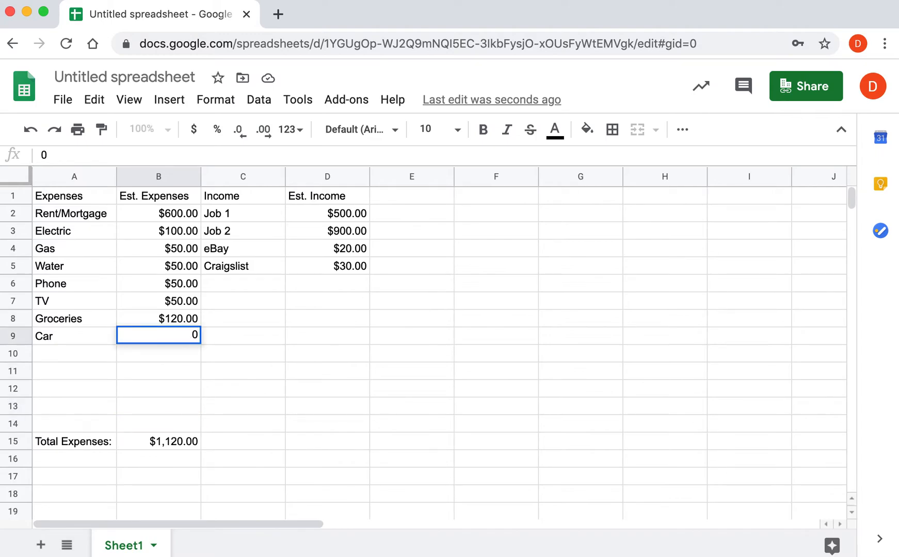
{"action": "key", "text": "Return"}
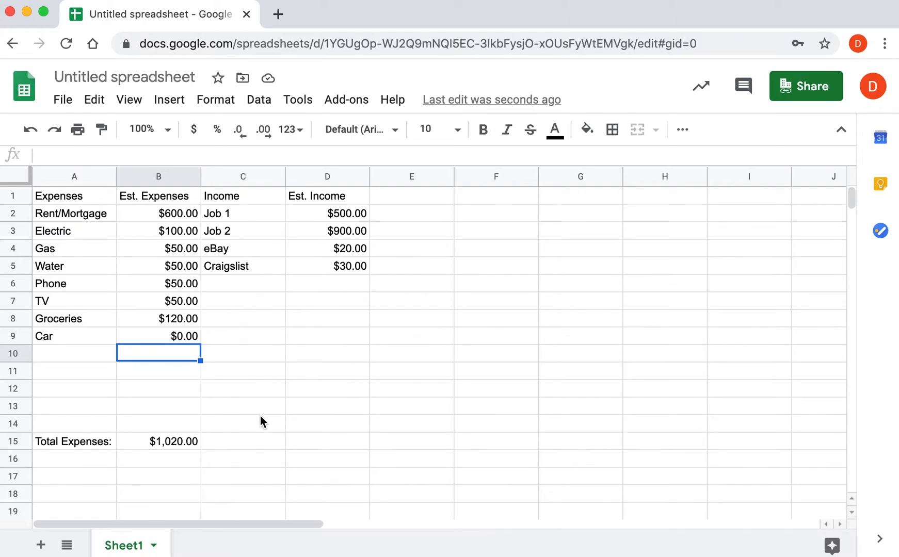
Step: Enter the label "Total Income:" in cell C15, beside the total expenses amount
{"action": "left_click", "coordinate": [257, 442]}
{"action": "type", "text": "T"}
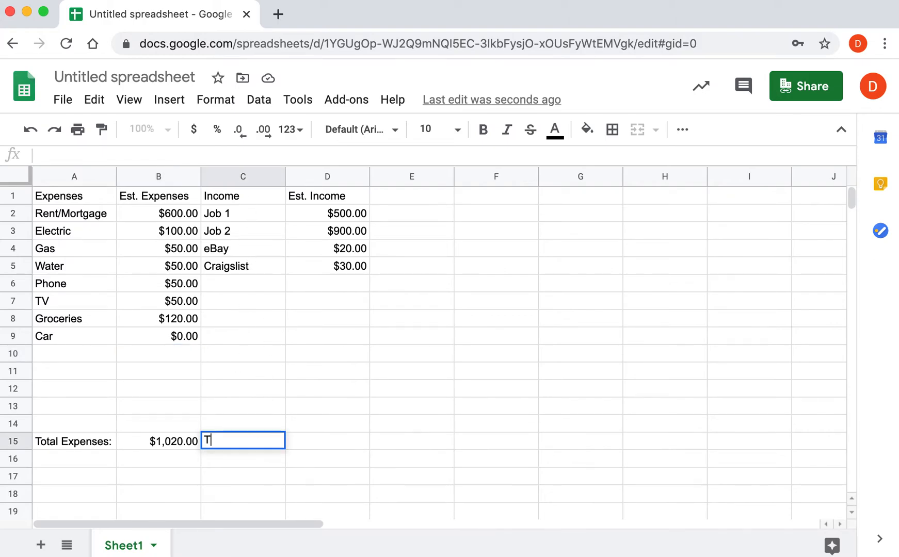
{"action": "type", "text": "otal Income:"}
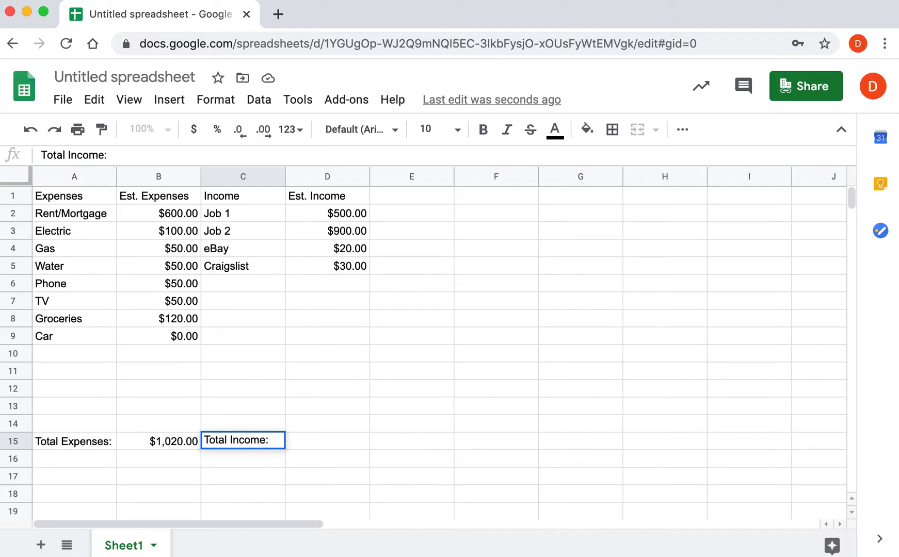
{"action": "key", "text": "Tab"}
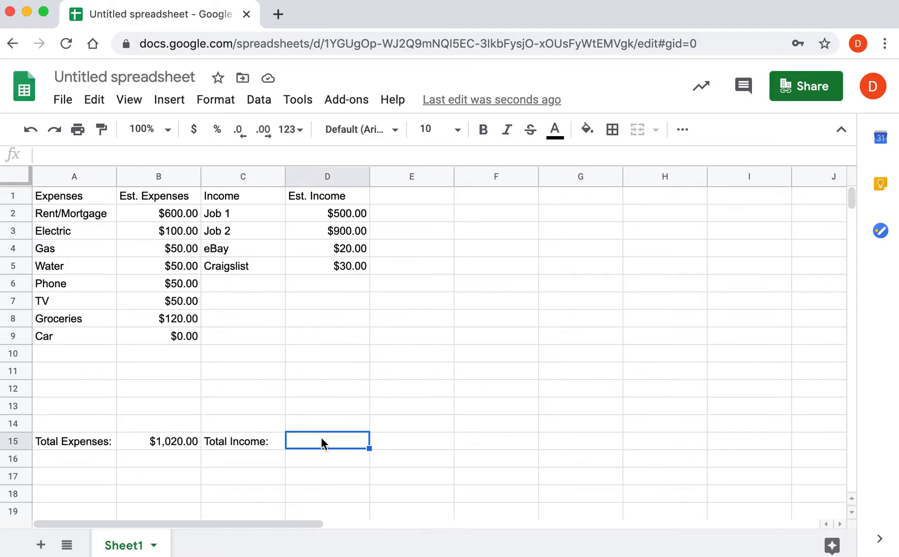
Step: Enter the formula =sum(D2:D14) in cell D15 to total the estimated income
{"action": "type", "text": "="}
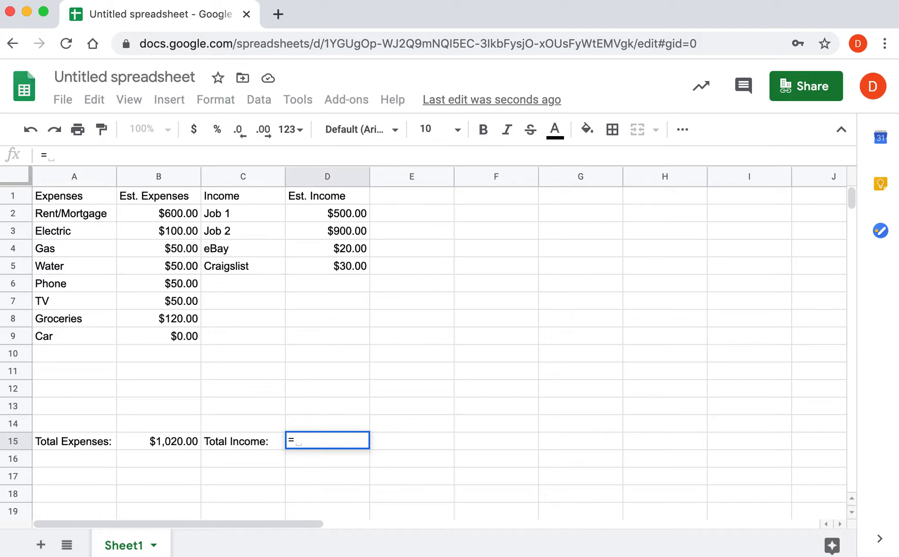
{"action": "type", "text": "sum"}
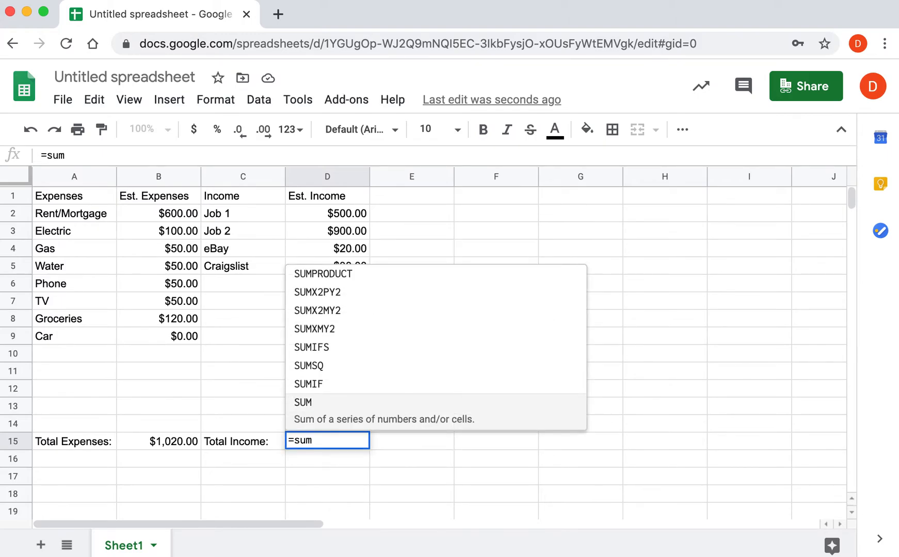
{"action": "type", "text": "("}
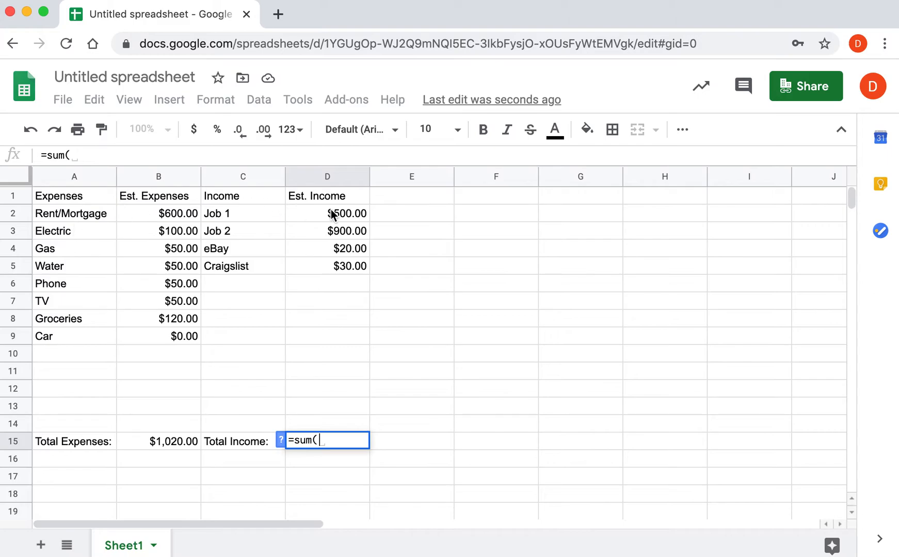
{"action": "type", "text": "D2"}
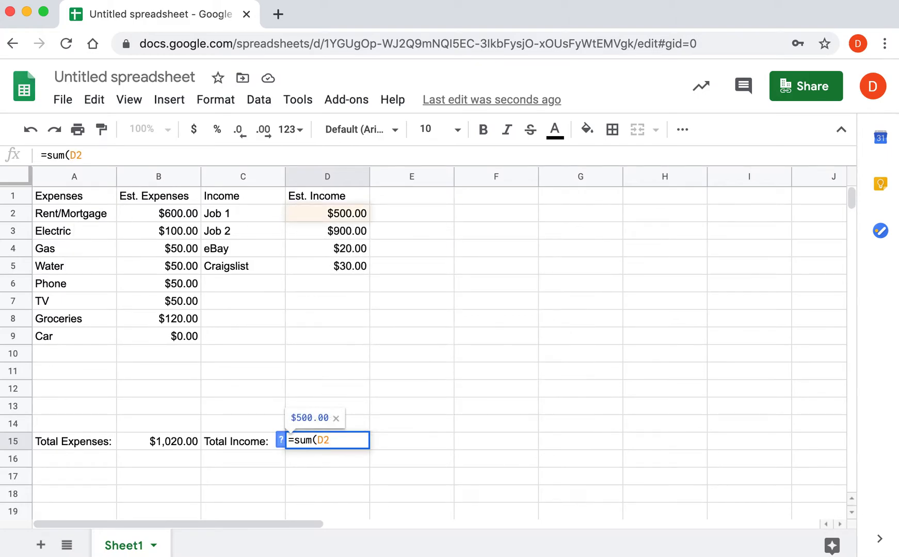
{"action": "type", "text": ":"}
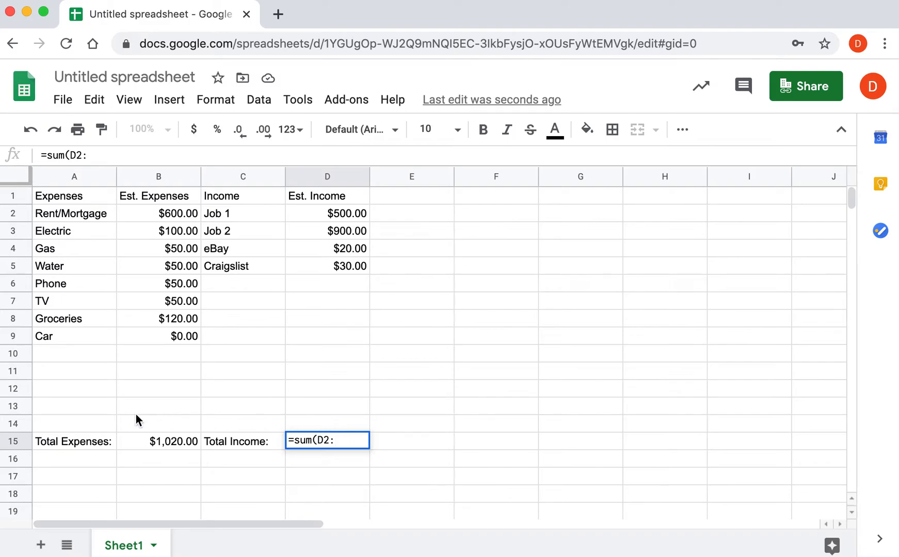
{"action": "type", "text": "D14"}
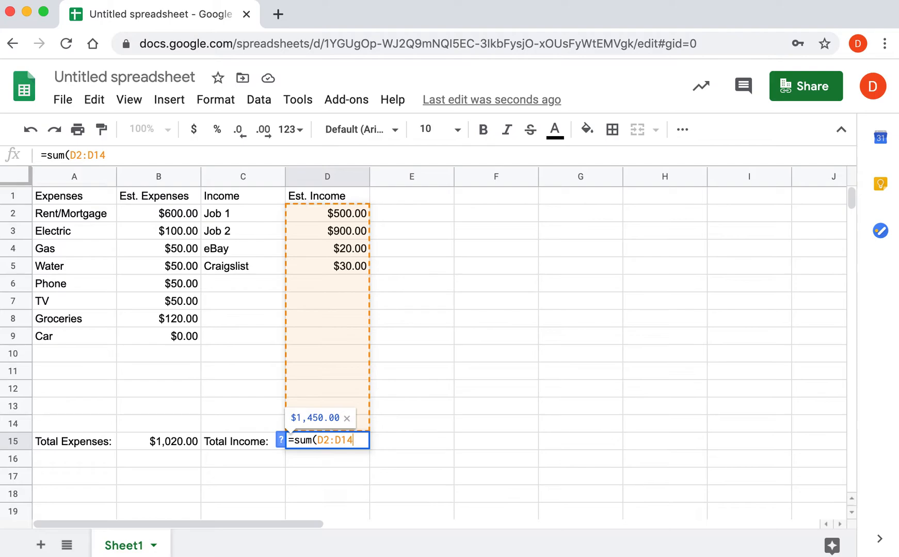
{"action": "type", "text": ")"}
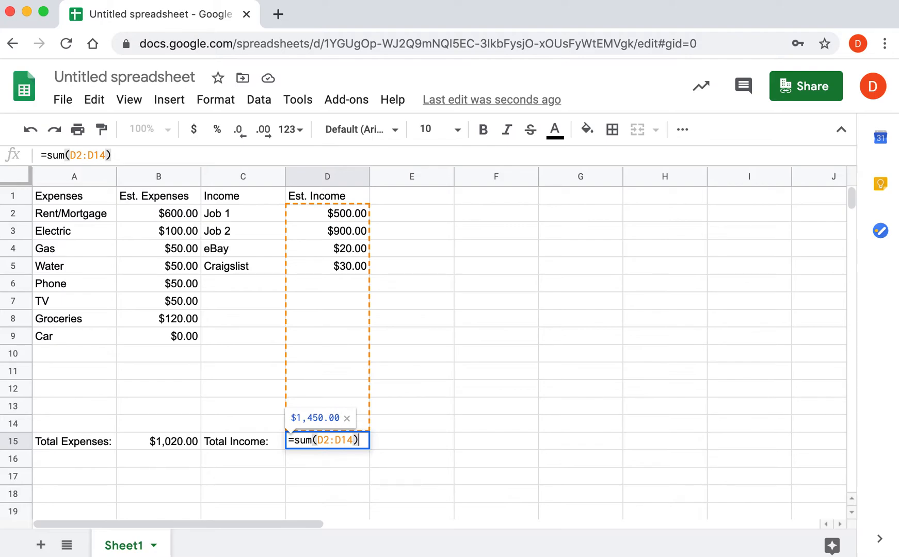
{"action": "key", "text": "Return"}
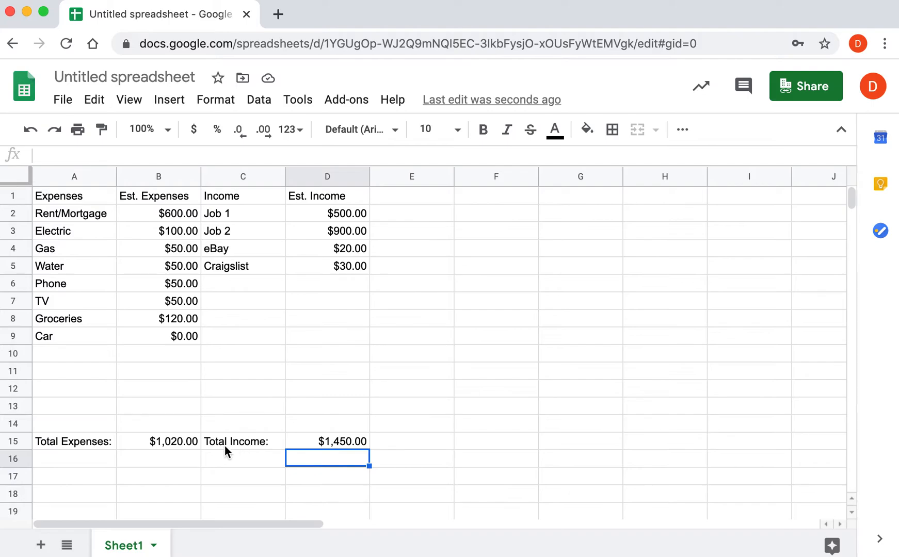
Step: Enter the label "How much is left?" in cell A16, below Total Expenses
{"action": "left_click", "coordinate": [93, 458]}
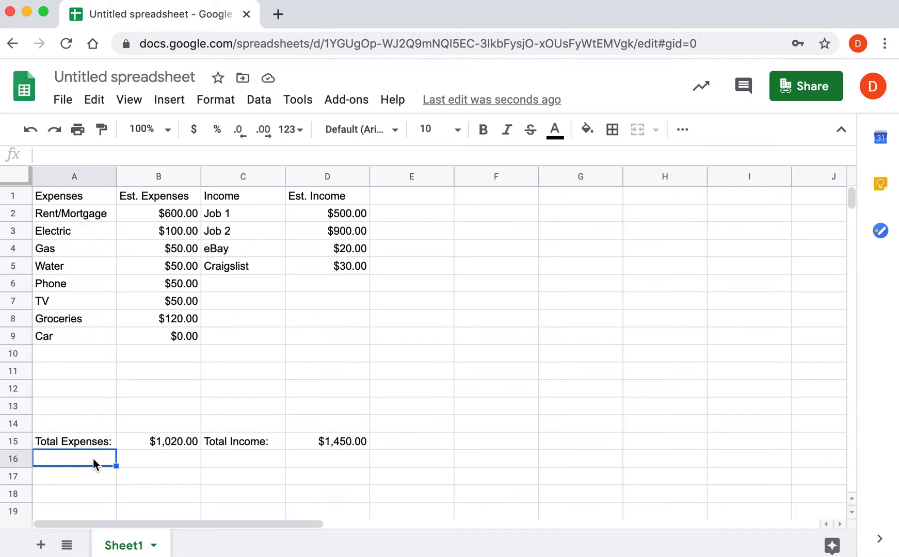
{"action": "type", "text": "How much i"}
{"action": "type", "text": "s is left?"}
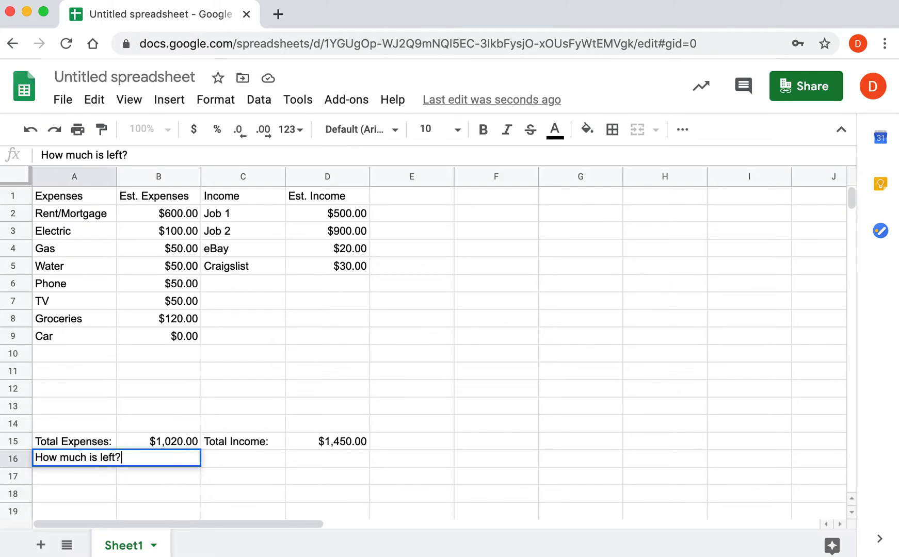
{"action": "key", "text": "Return"}
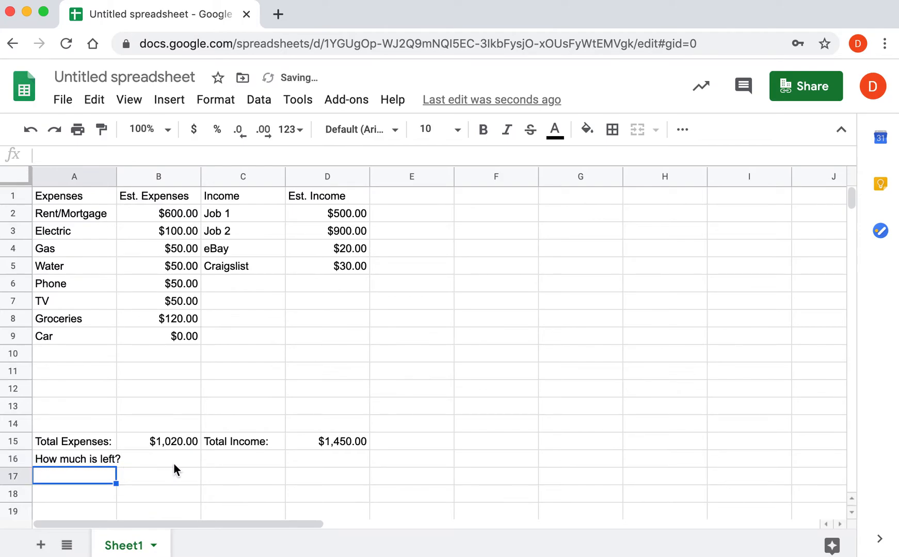
Step: Enter the formula =D15-B15 in cell C16 to subtract total expenses from total income
{"action": "left_click", "coordinate": [243, 459]}
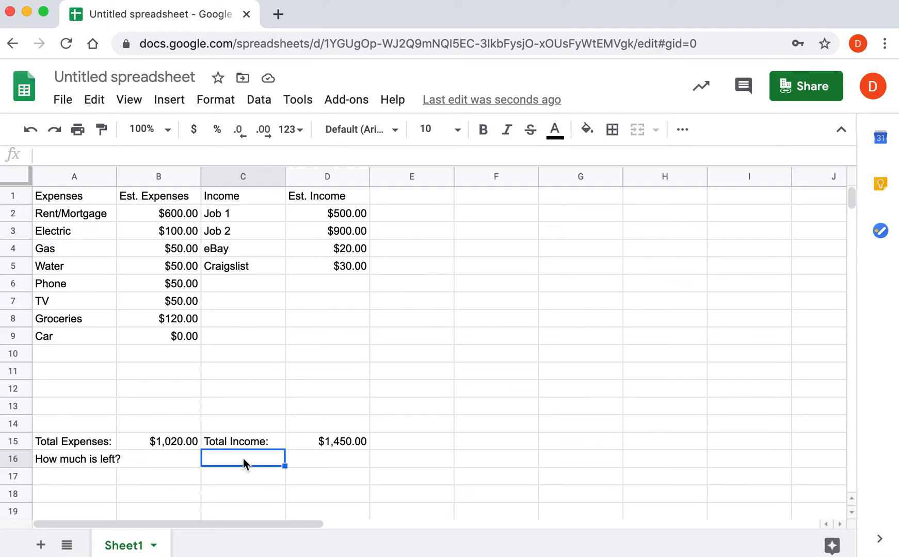
{"action": "type", "text": "="}
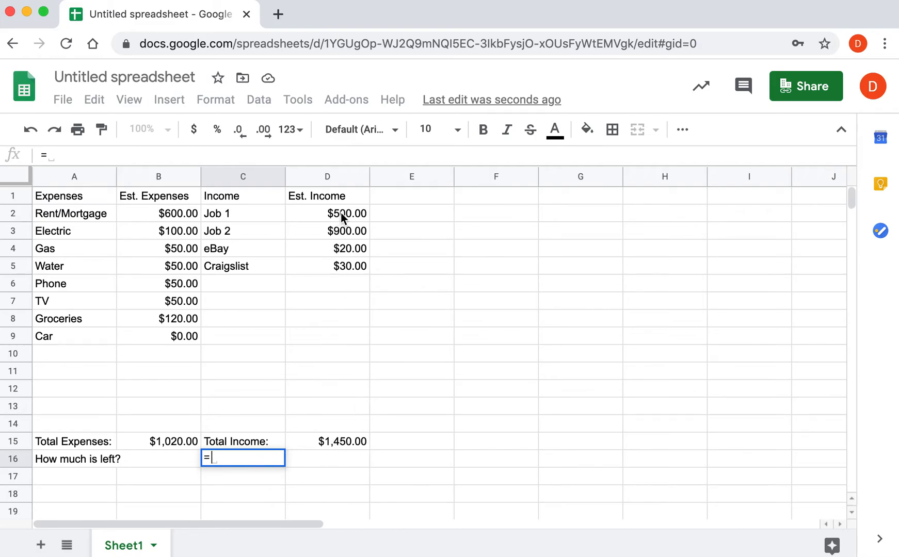
{"action": "left_click", "coordinate": [337, 439]}
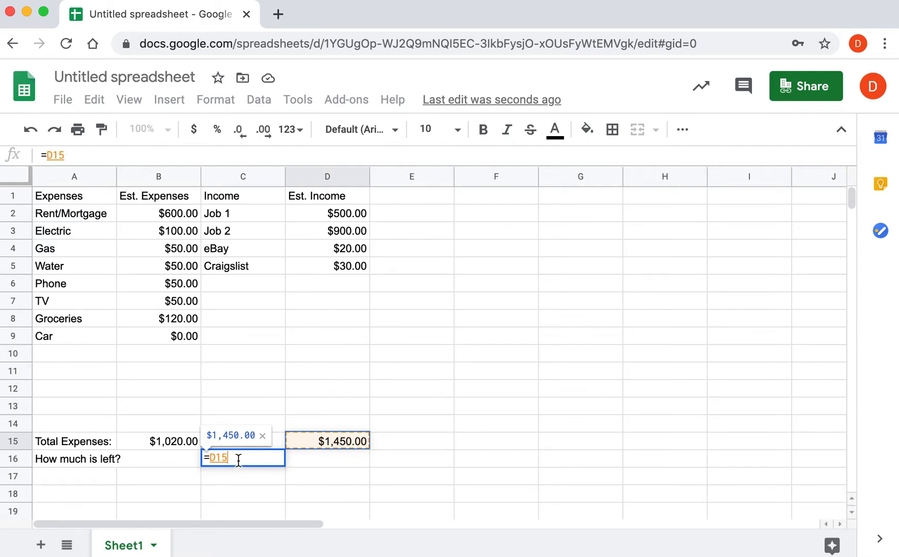
{"action": "type", "text": "-"}
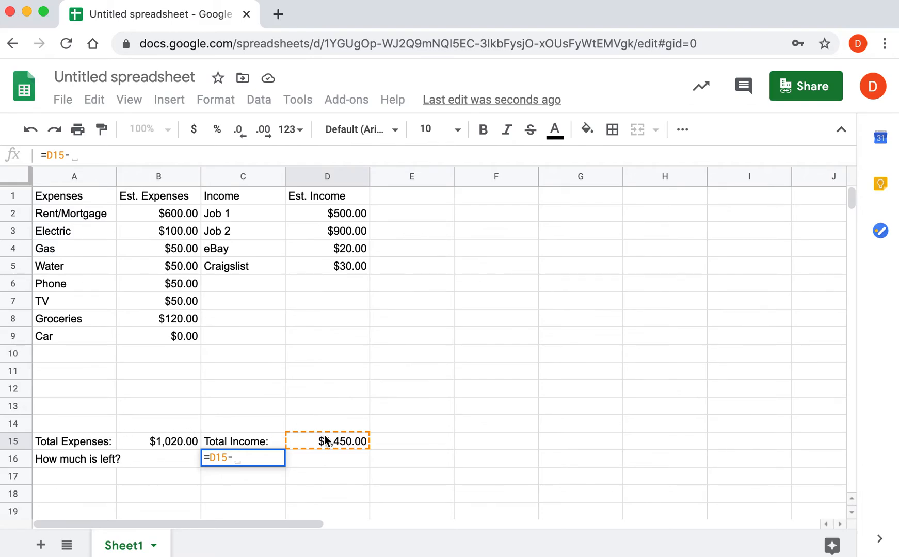
{"action": "left_click", "coordinate": [167, 443]}
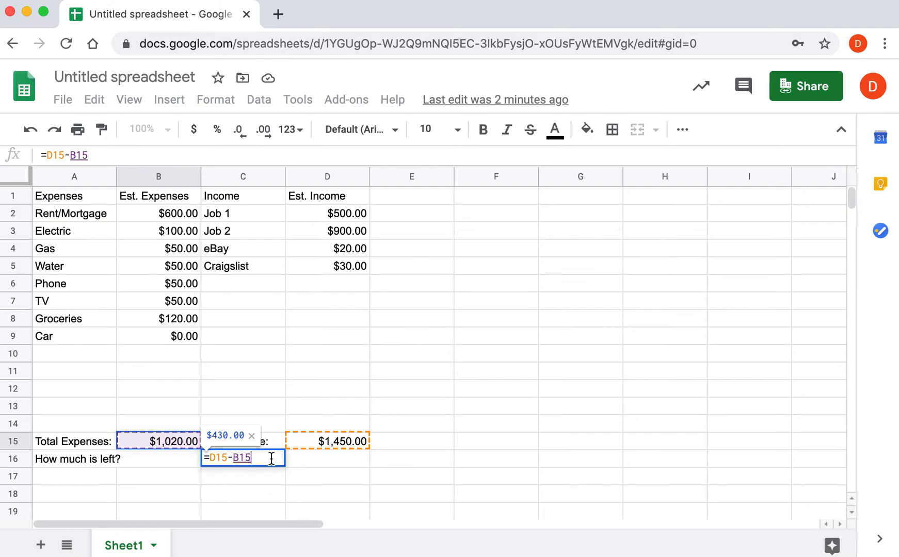
{"action": "key", "text": "Return"}
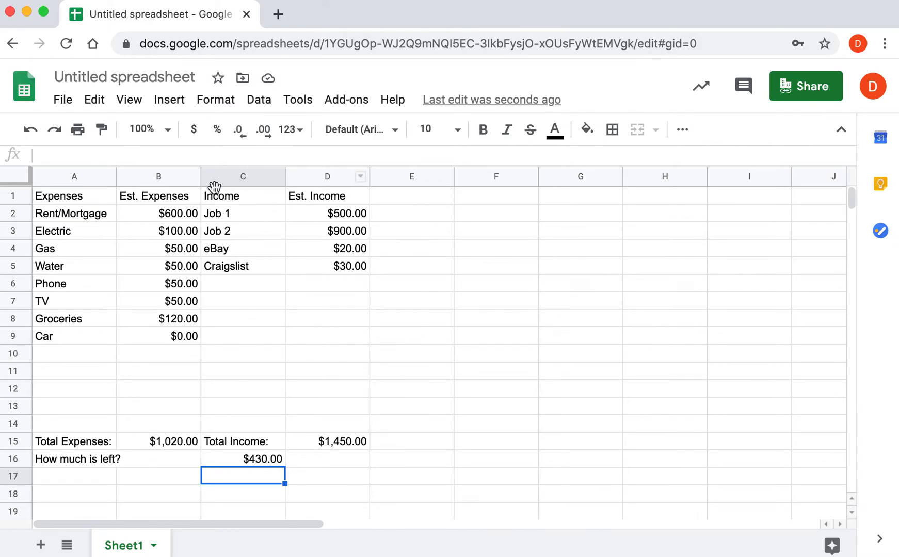
Step: Set the Job 2 estimated income in cell D3 to 0
{"action": "left_click", "coordinate": [355, 233]}
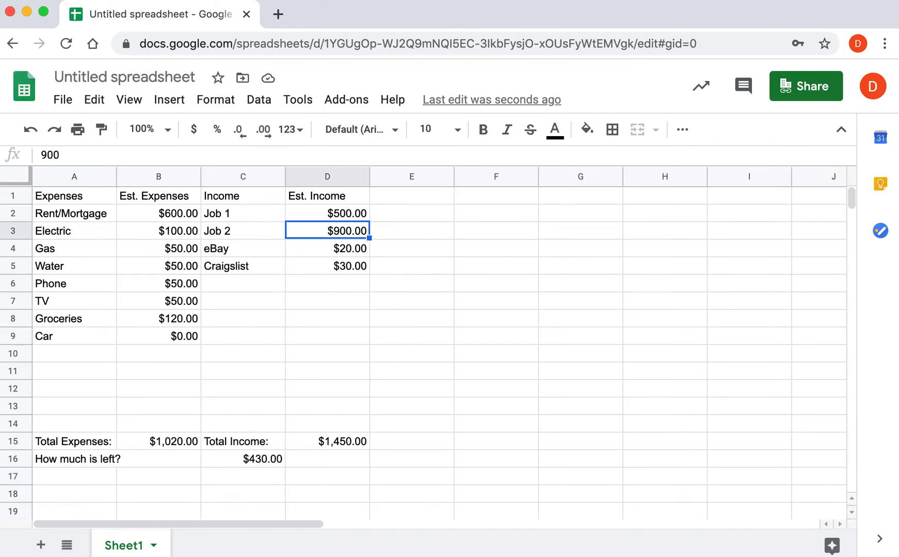
{"action": "type", "text": "0"}
{"action": "key", "text": "Return"}
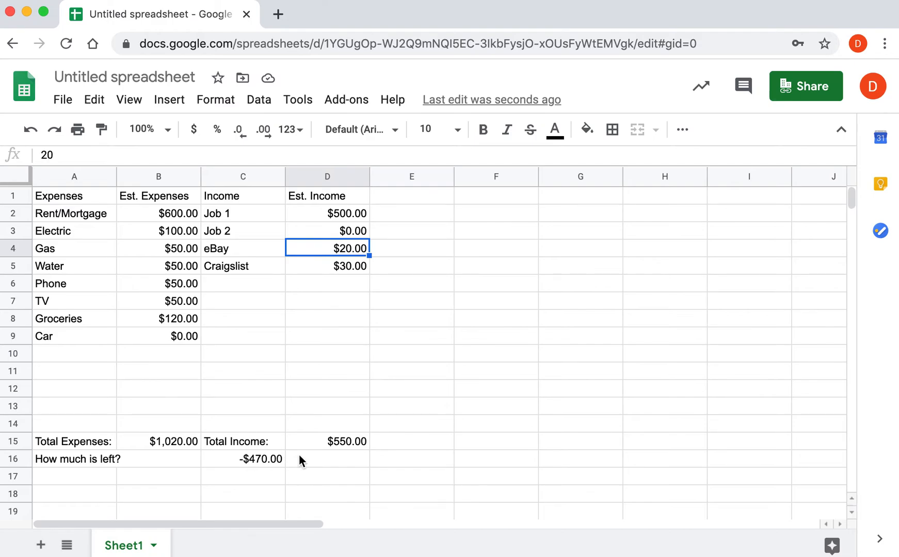
{"action": "left_click", "coordinate": [439, 447]}
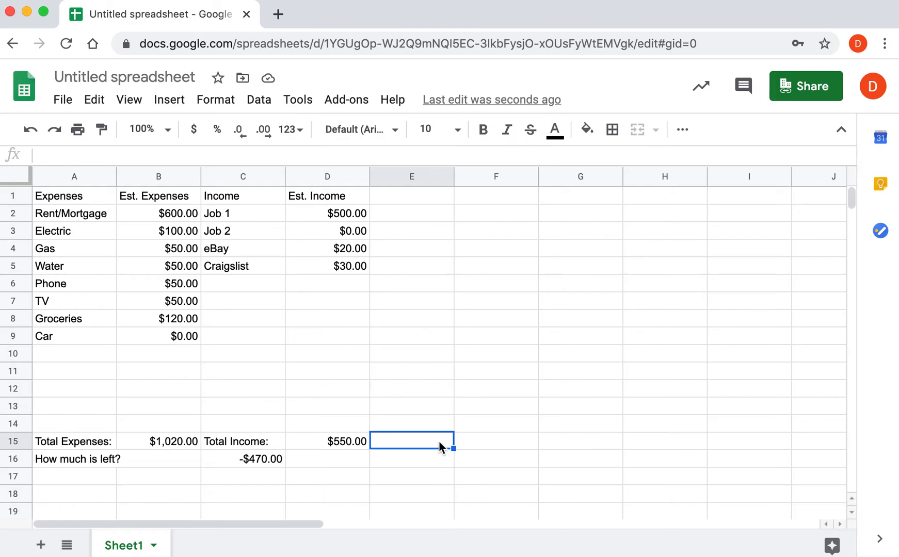
{"action": "left_click", "coordinate": [505, 356]}
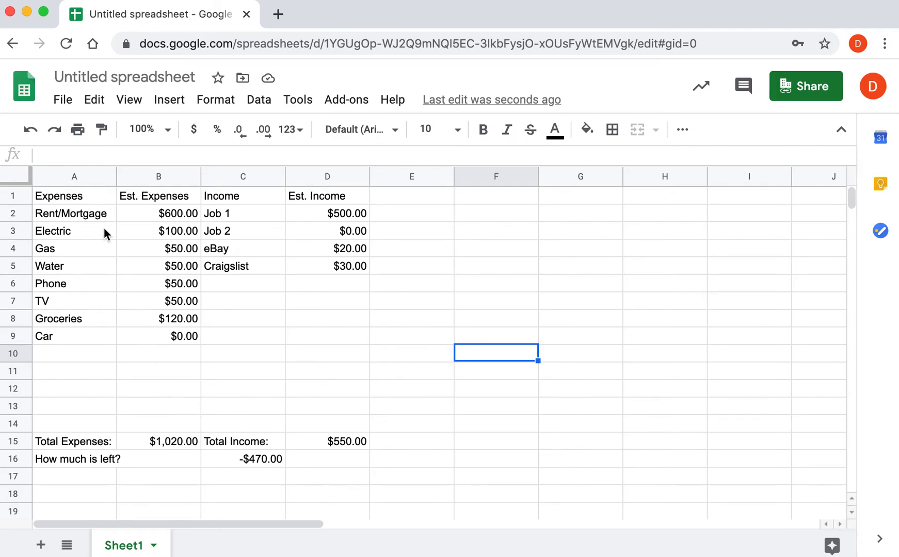
Step: Format the header cells A1:D1 with font size 12, bold and dark green text
{"action": "left_click", "coordinate": [83, 194]}
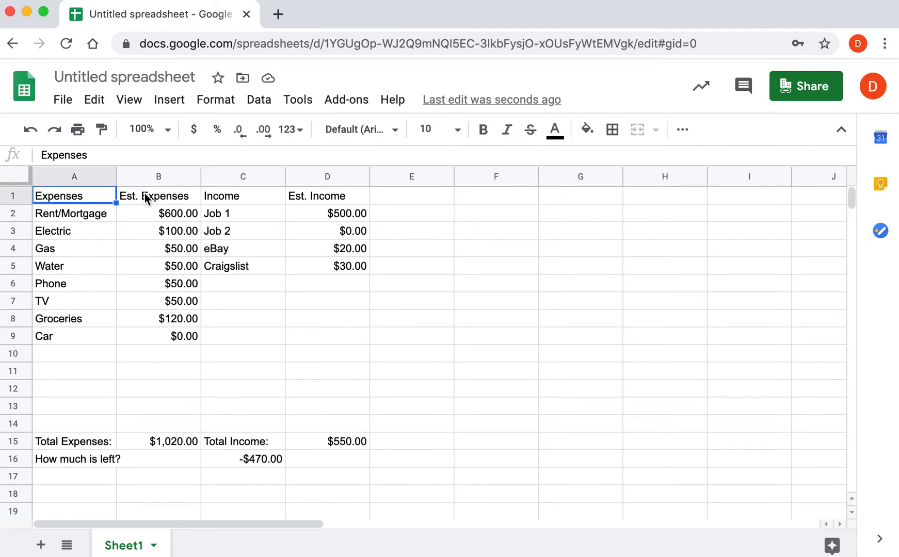
{"action": "left_click_drag", "start_coordinate": [104, 196], "coordinate": [311, 196]}
{"action": "left_click", "coordinate": [463, 235]}
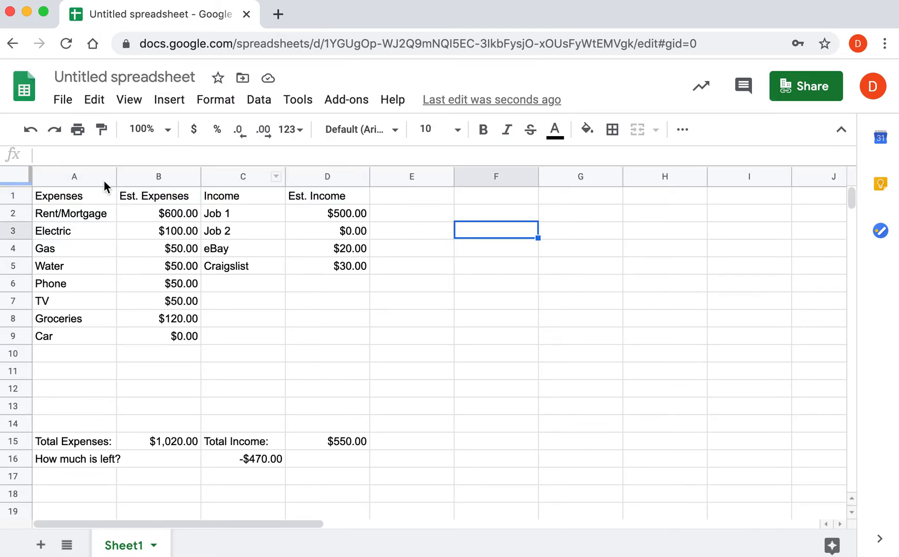
{"action": "left_click_drag", "start_coordinate": [63, 196], "coordinate": [313, 194]}
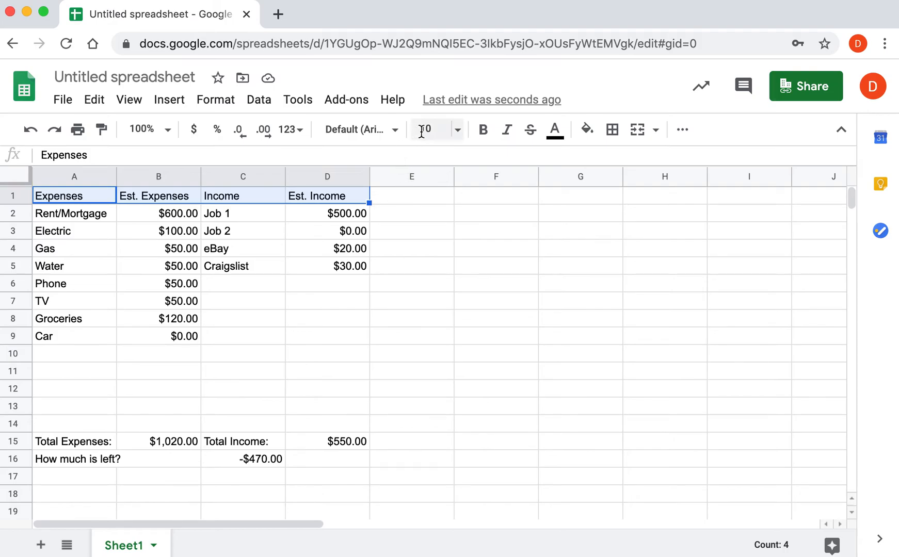
{"action": "left_click", "coordinate": [459, 130]}
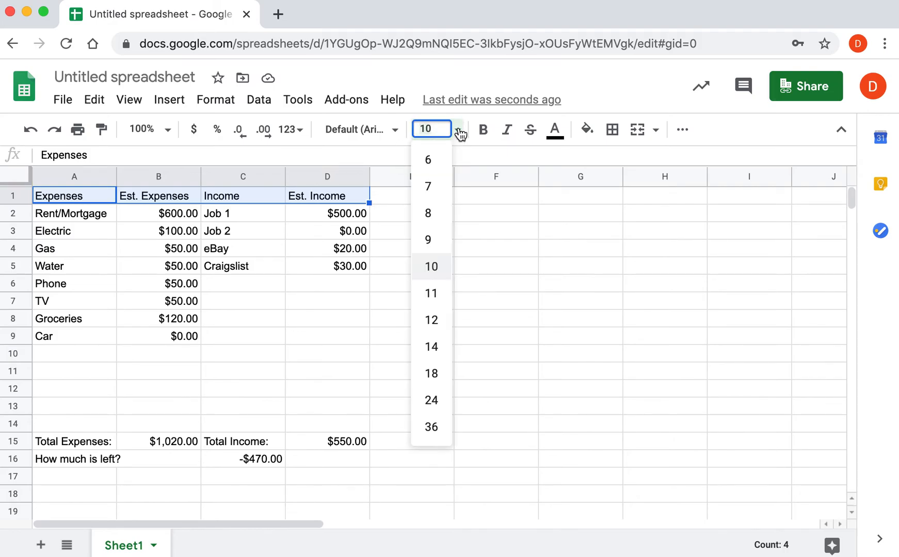
{"action": "left_click", "coordinate": [437, 321]}
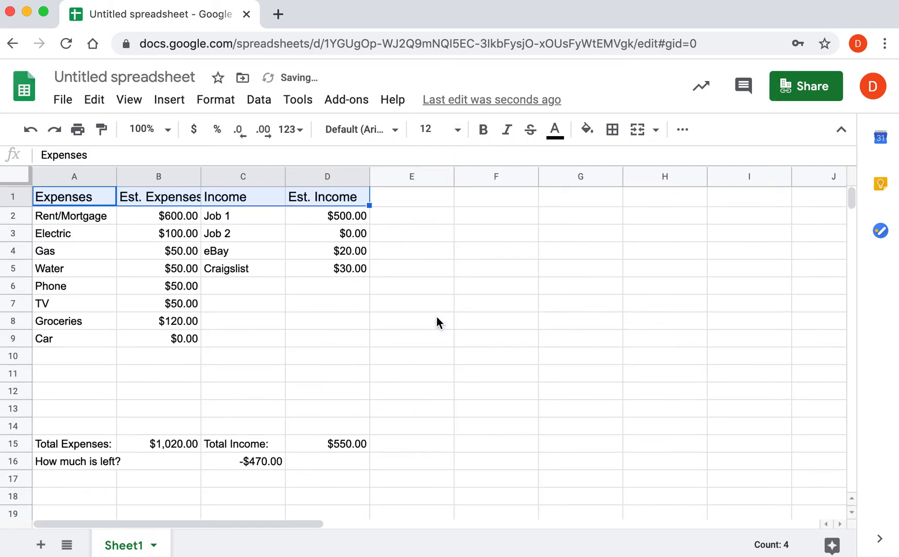
{"action": "left_click", "coordinate": [484, 132]}
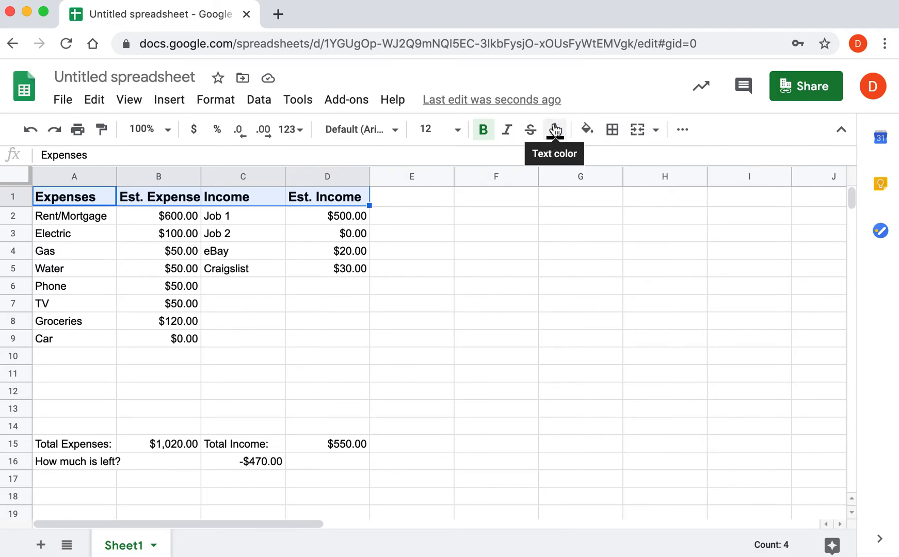
{"action": "left_click", "coordinate": [555, 130]}
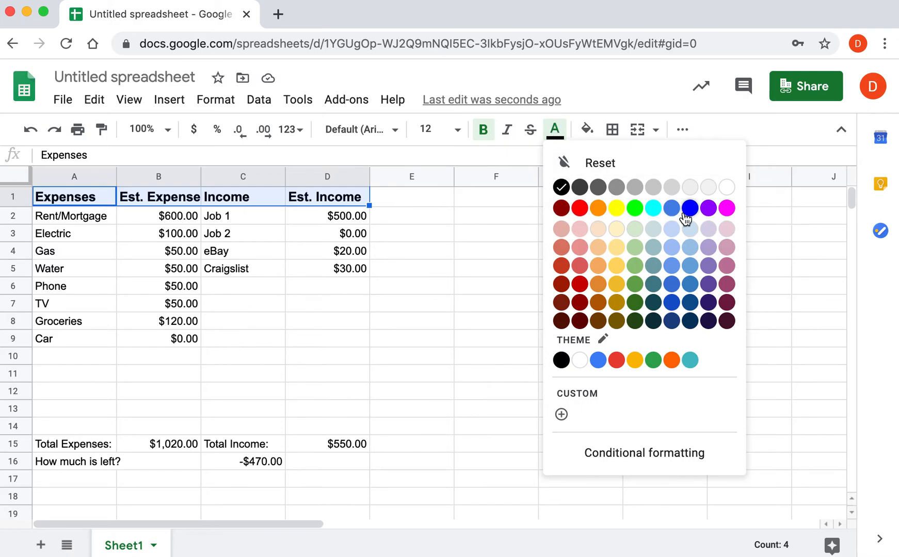
{"action": "left_click", "coordinate": [635, 301]}
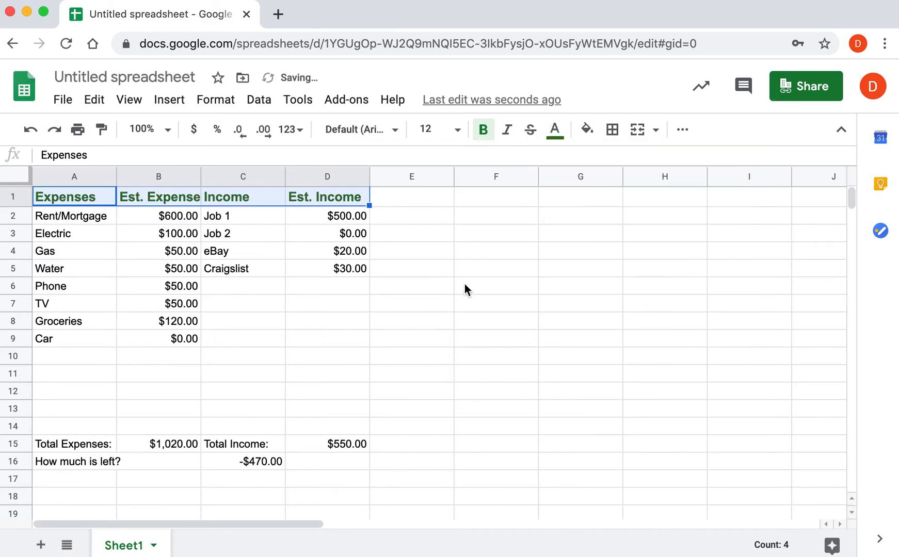
Step: Undo the dark green text color, bold and size 12 formatting of the header cells A1:D1
{"action": "left_click", "coordinate": [440, 281]}
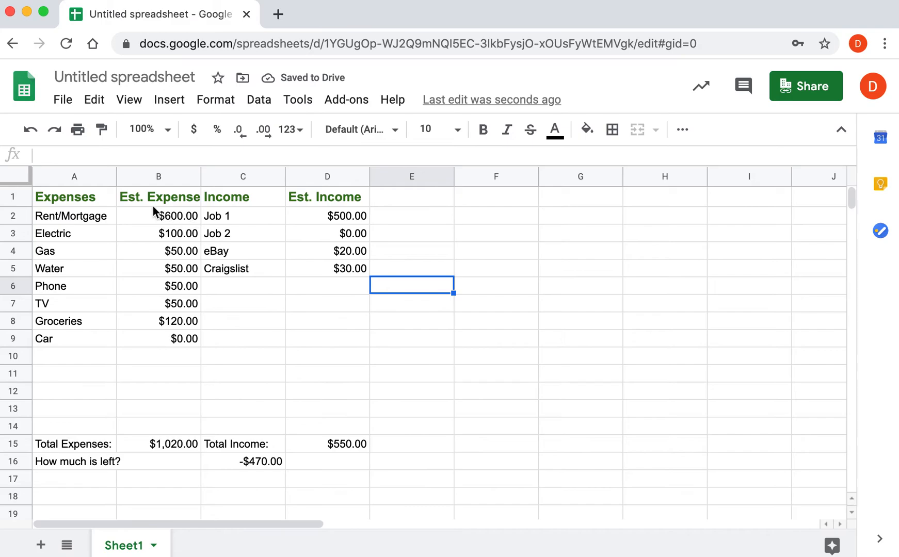
{"action": "left_click", "coordinate": [339, 337]}
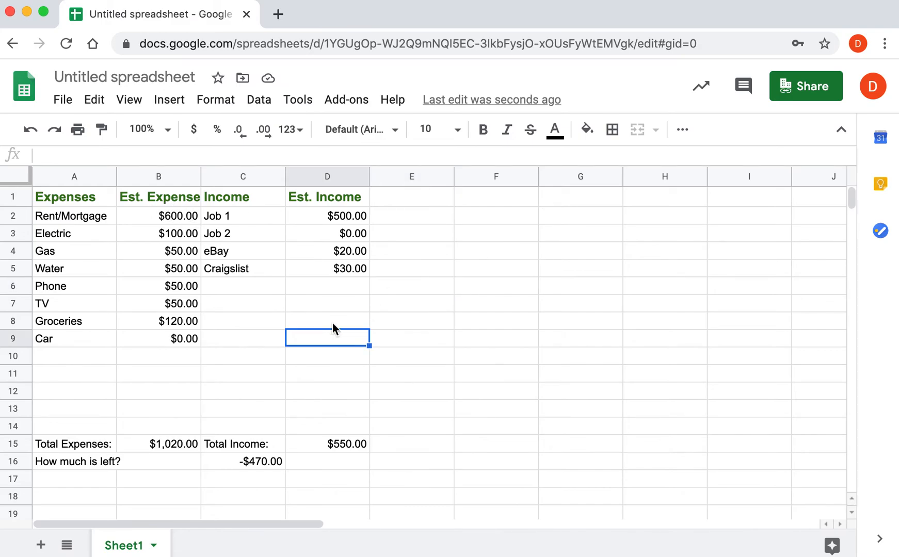
{"action": "left_click", "coordinate": [31, 131]}
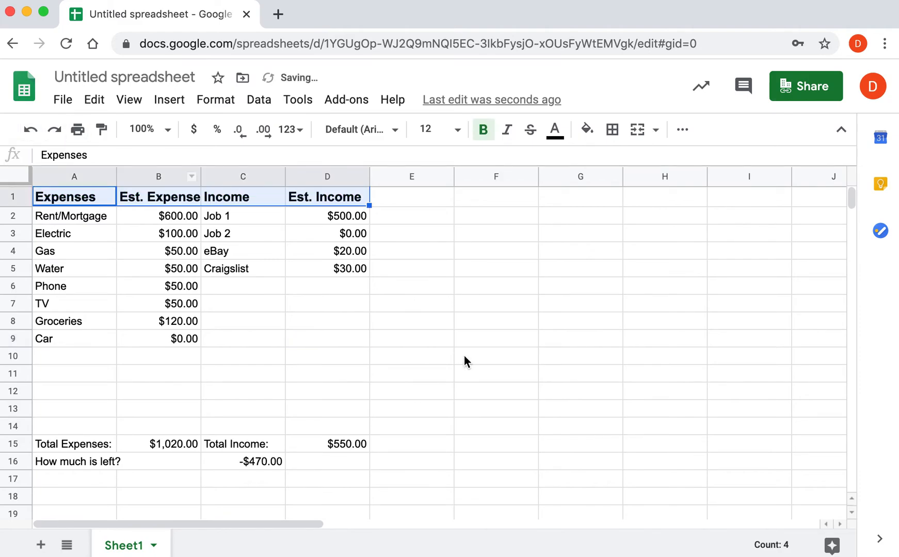
{"action": "left_click", "coordinate": [29, 131]}
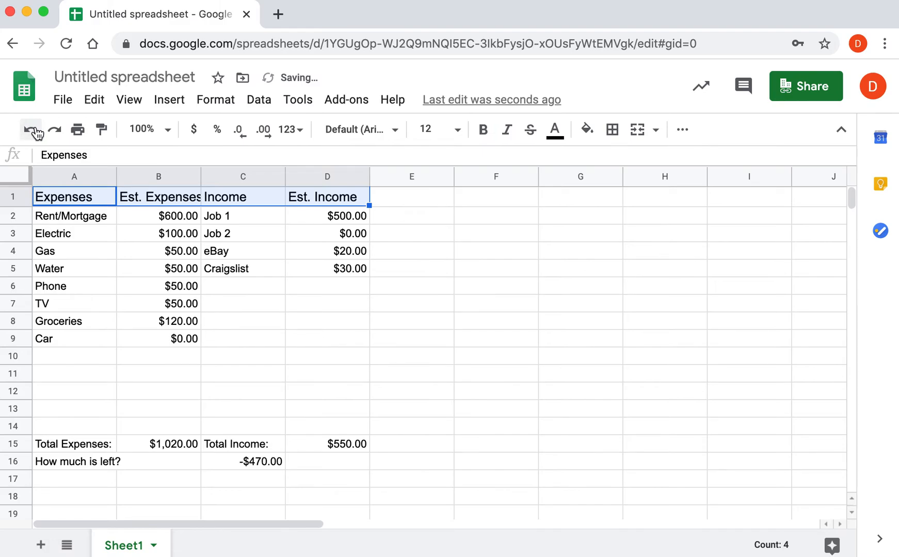
{"action": "left_click", "coordinate": [32, 132]}
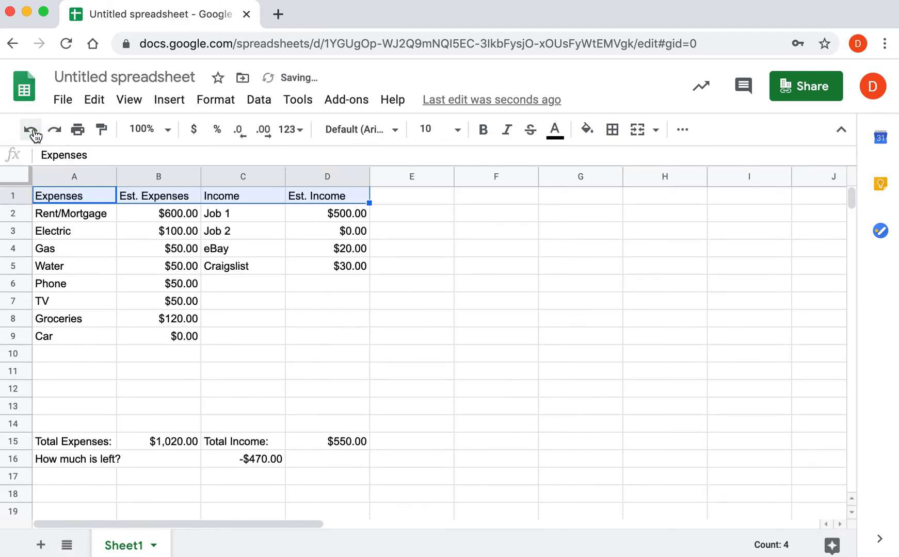
{"action": "left_click", "coordinate": [354, 360]}
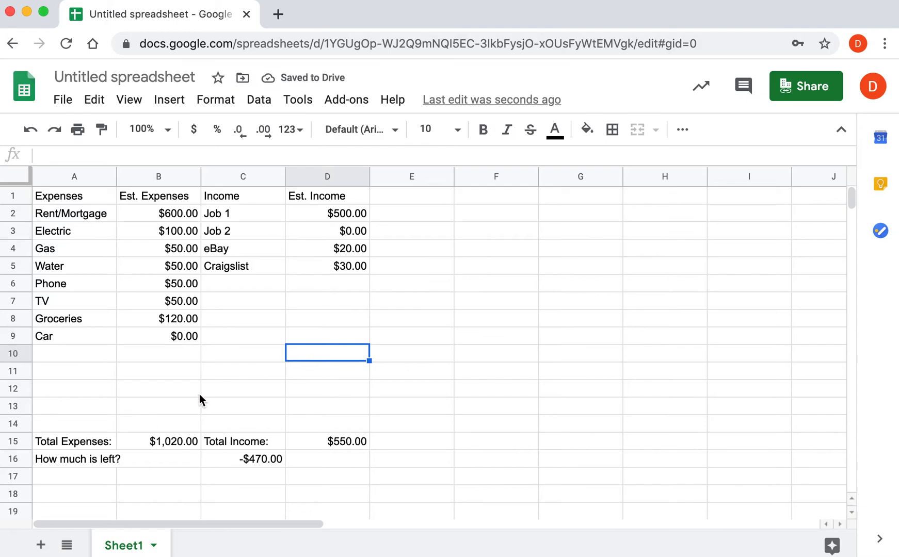
Step: Fill the expenses block A1:B14 with light green
{"action": "left_click", "coordinate": [127, 245]}
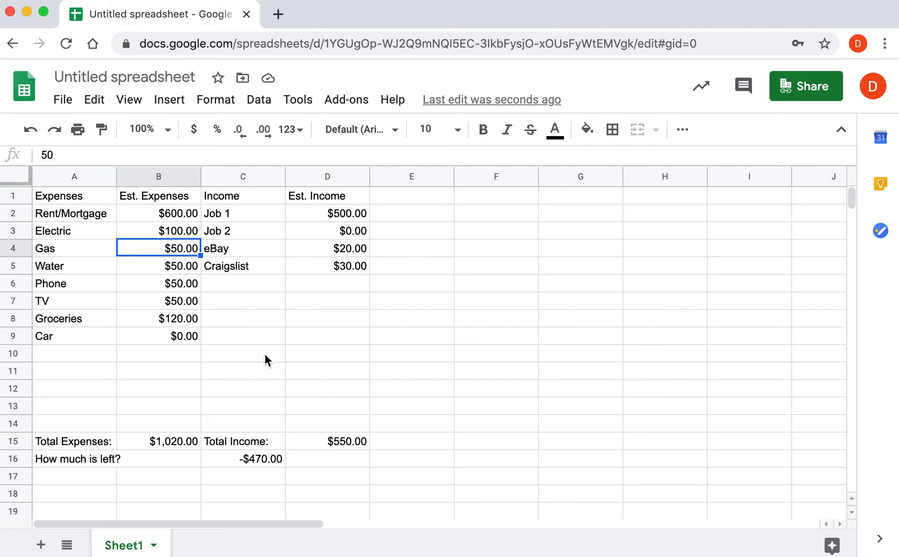
{"action": "left_click_drag", "start_coordinate": [77, 196], "coordinate": [194, 421]}
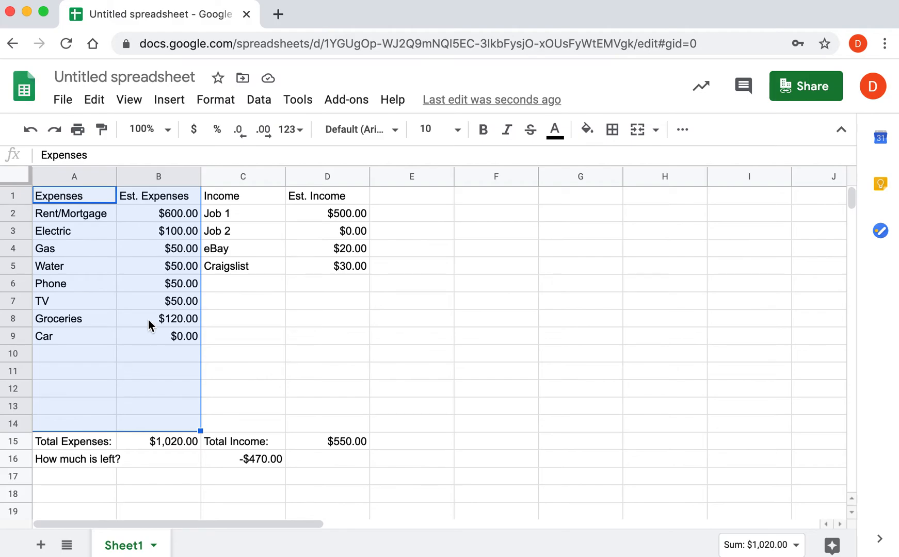
{"action": "left_click", "coordinate": [587, 131]}
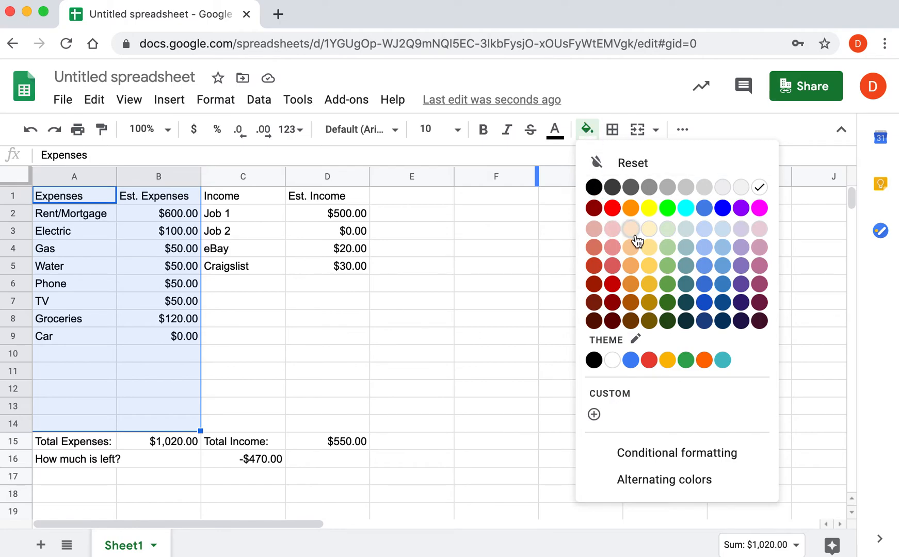
{"action": "left_click", "coordinate": [669, 249]}
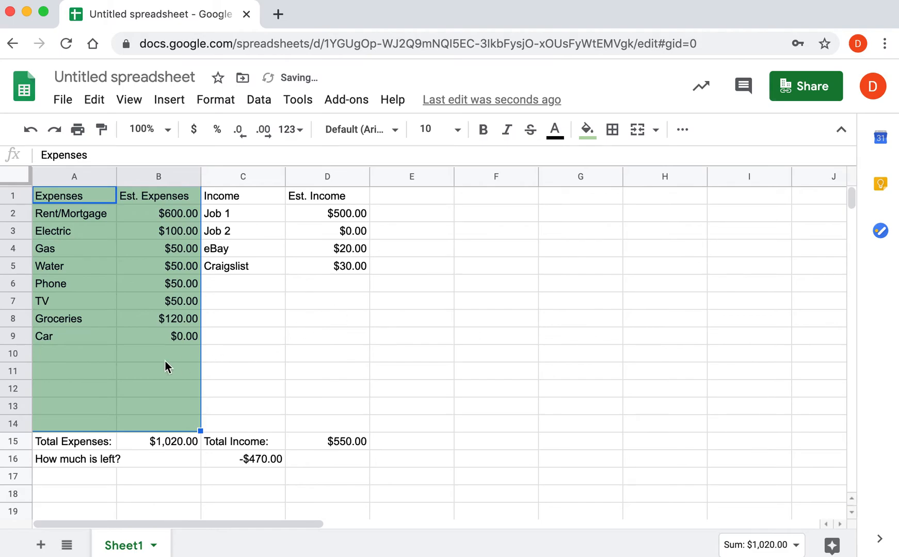
{"action": "left_click", "coordinate": [237, 383]}
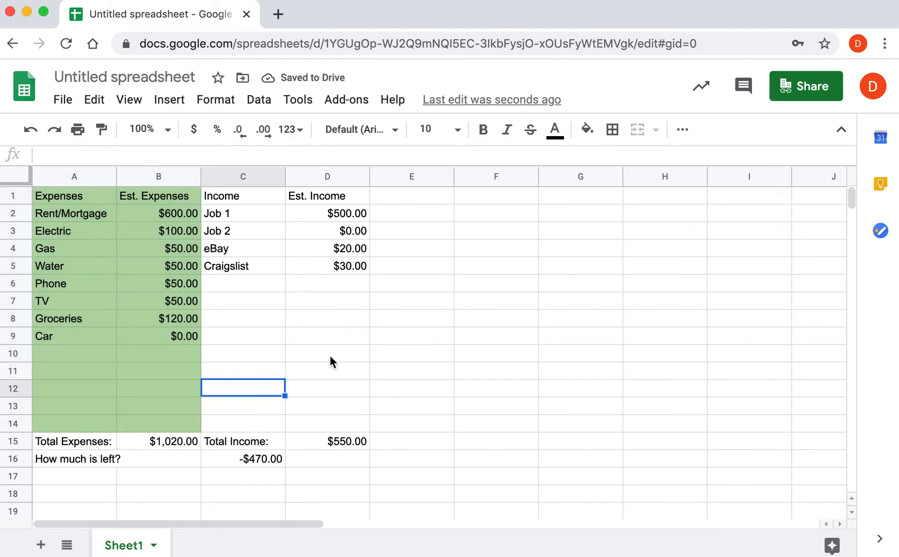
Step: Fill the income block C1:D14 with light blue
{"action": "left_click", "coordinate": [434, 353]}
{"action": "left_click_drag", "start_coordinate": [255, 195], "coordinate": [356, 422]}
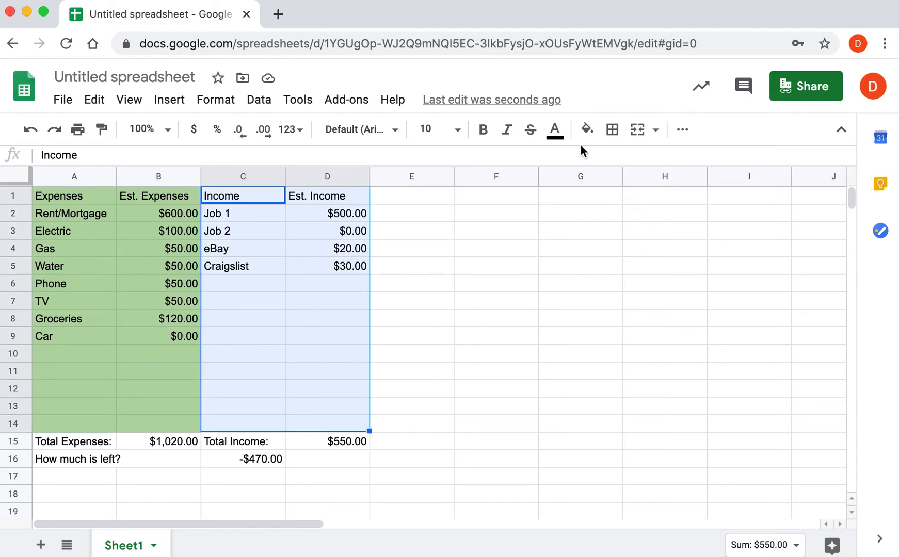
{"action": "left_click", "coordinate": [588, 131]}
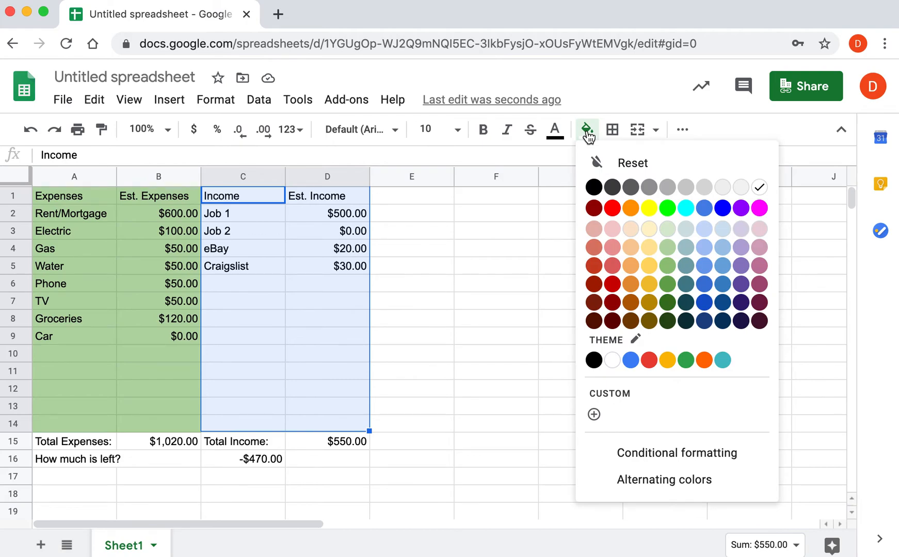
{"action": "left_click", "coordinate": [705, 231]}
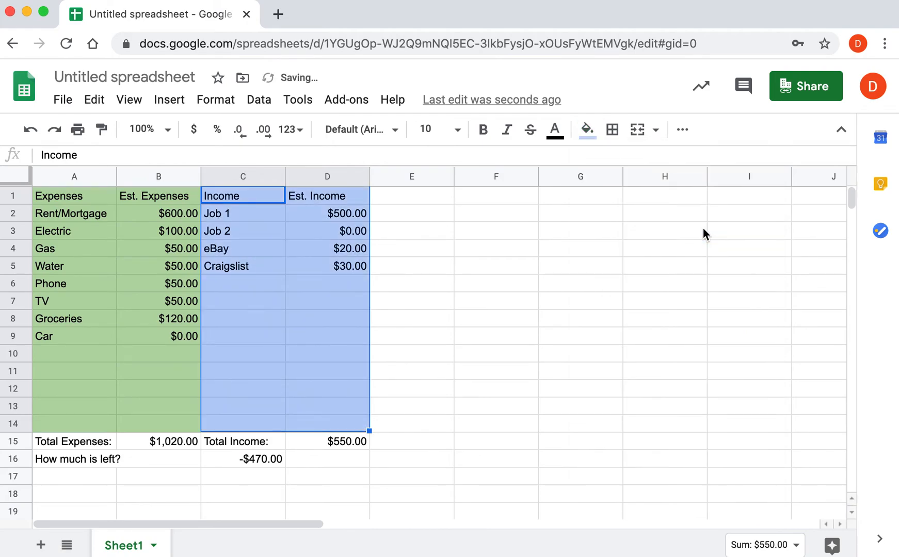
{"action": "left_click", "coordinate": [411, 292]}
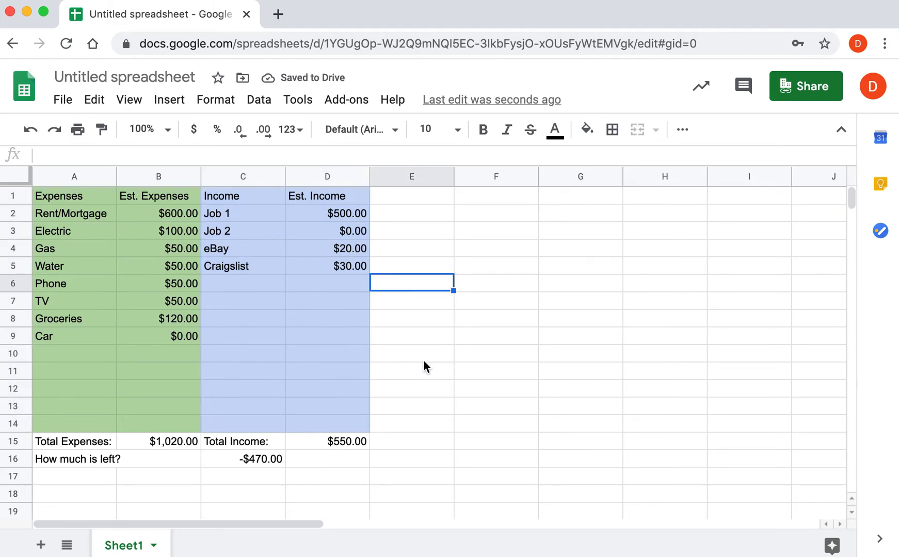
Step: Make the header cells A1:D1 bold and set their font size to 11
{"action": "left_click", "coordinate": [105, 261]}
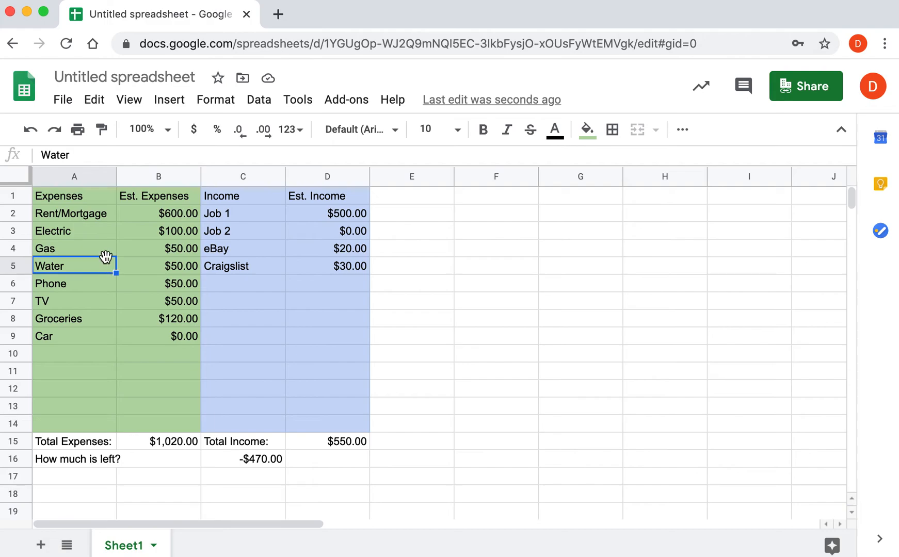
{"action": "left_click", "coordinate": [86, 195]}
{"action": "left_click_drag", "start_coordinate": [86, 195], "coordinate": [325, 195]}
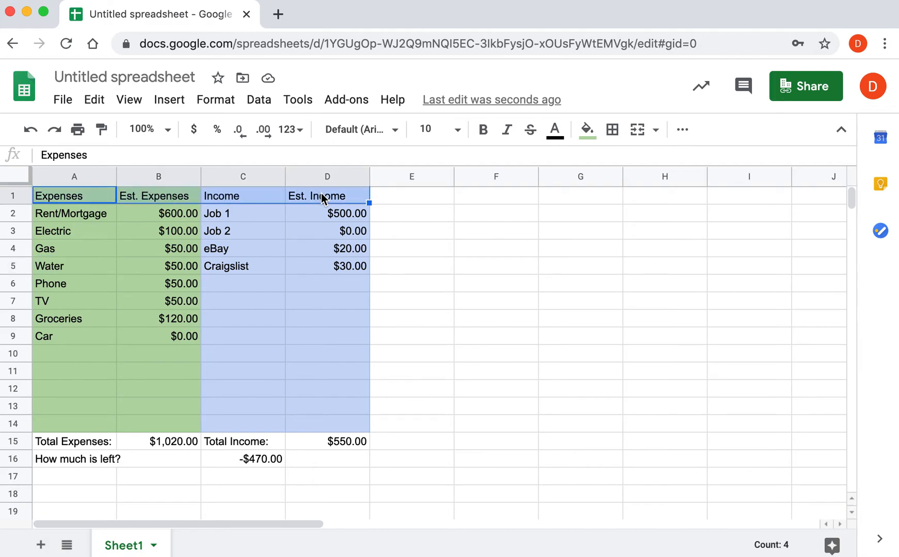
{"action": "left_click", "coordinate": [484, 129]}
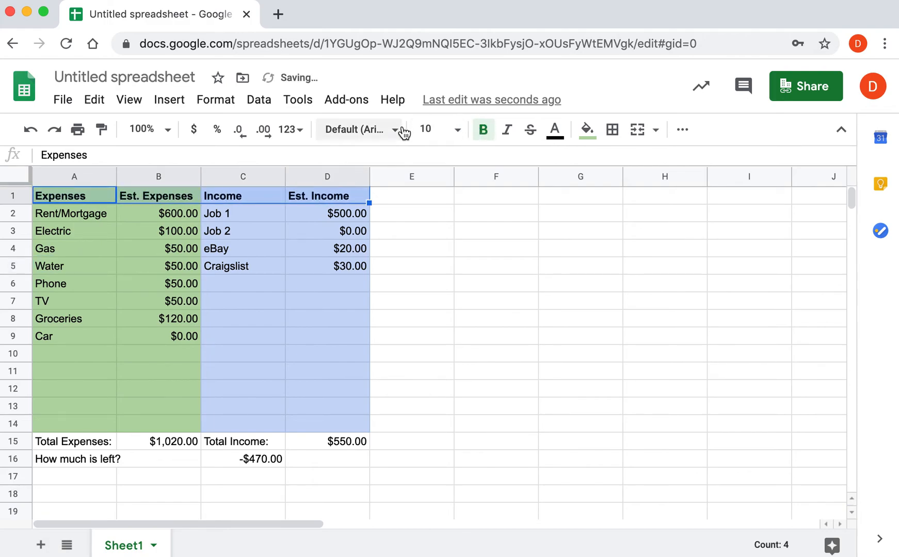
{"action": "left_click", "coordinate": [457, 138]}
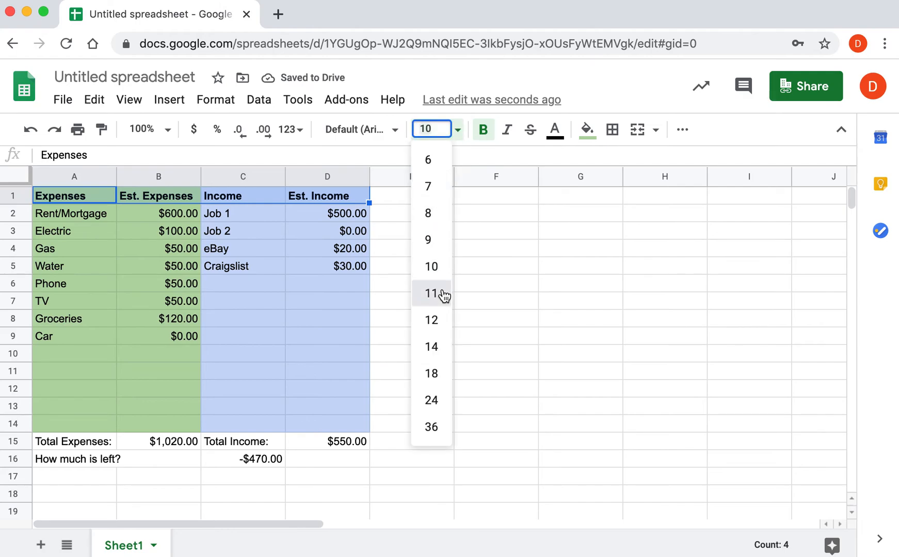
{"action": "left_click", "coordinate": [443, 295]}
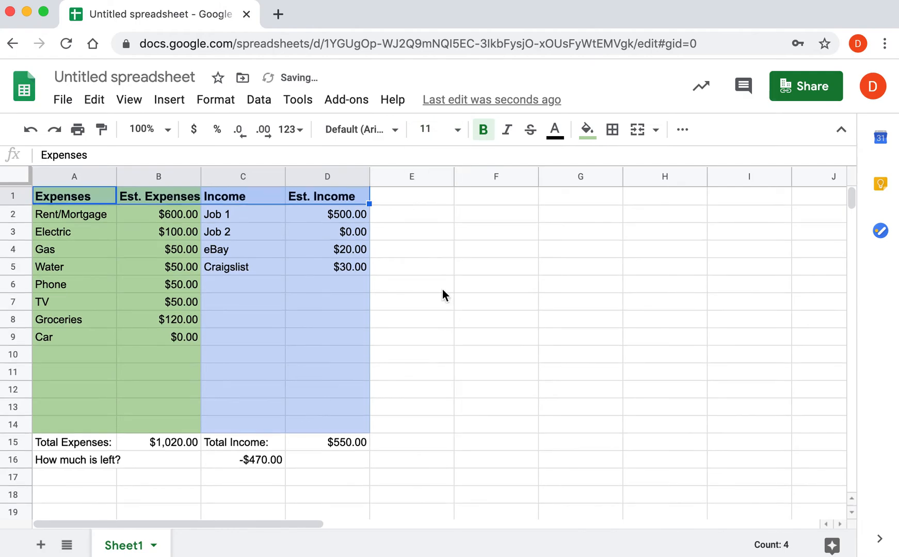
{"action": "left_click", "coordinate": [418, 375]}
{"action": "left_click", "coordinate": [448, 459]}
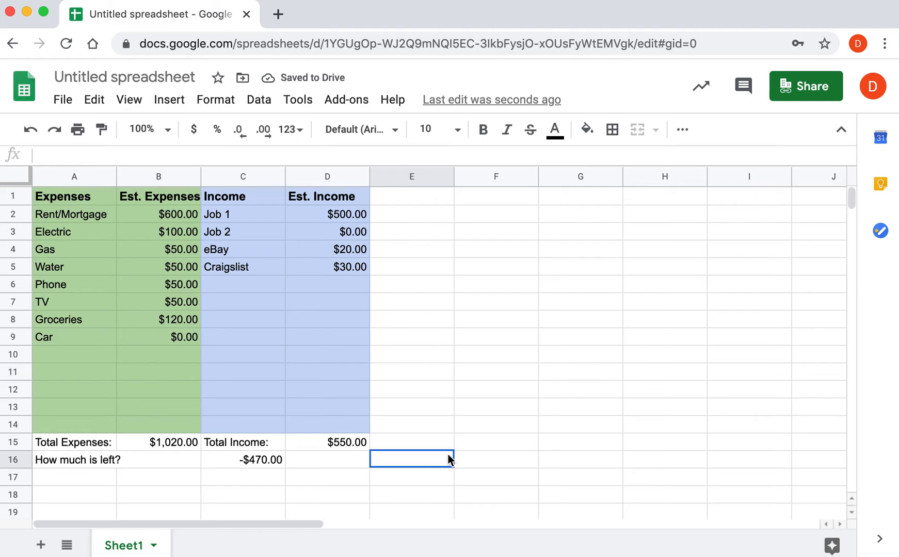
Step: Set all estimated income amounts in D2:D5, from Job 1 to Craigslist, to 0
{"action": "left_click", "coordinate": [75, 442]}
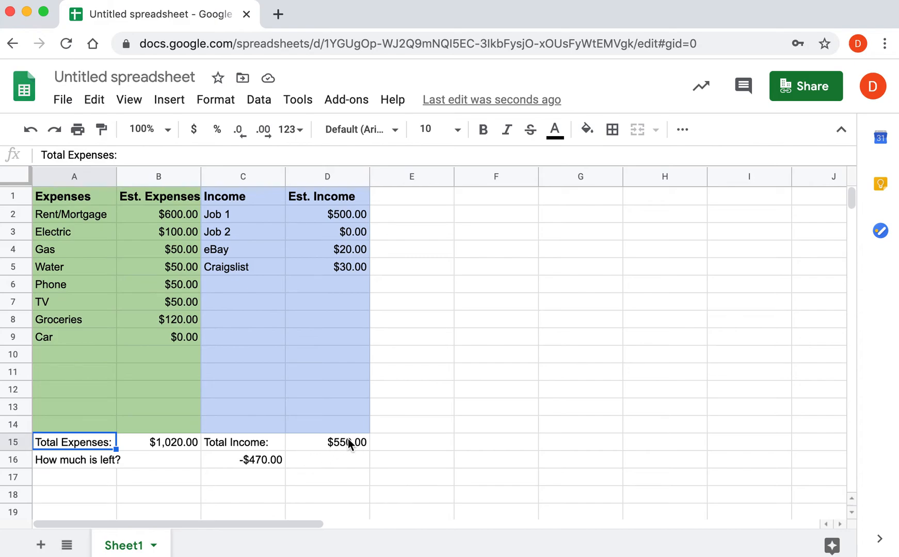
{"action": "left_click", "coordinate": [346, 212]}
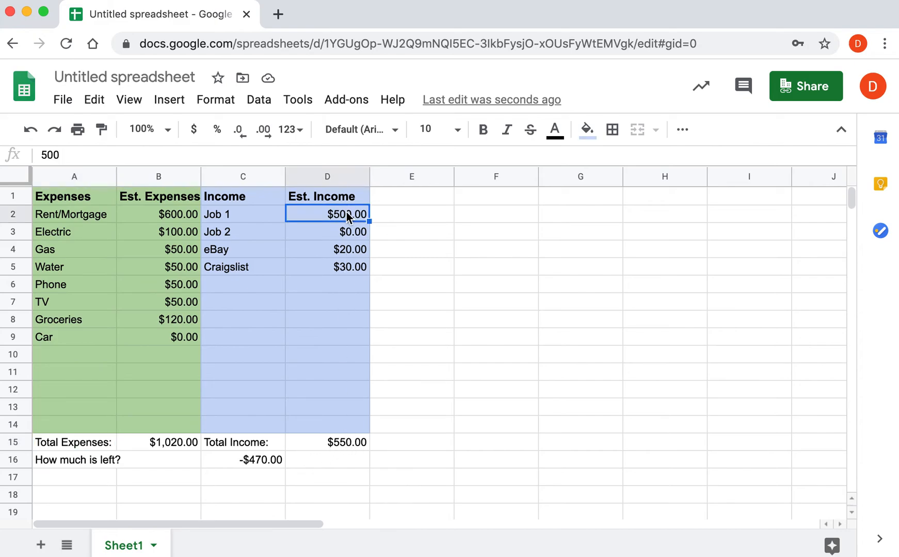
{"action": "type", "text": "0"}
{"action": "key", "text": "Return"}
{"action": "type", "text": "0"}
{"action": "key", "text": "Return"}
{"action": "type", "text": "0"}
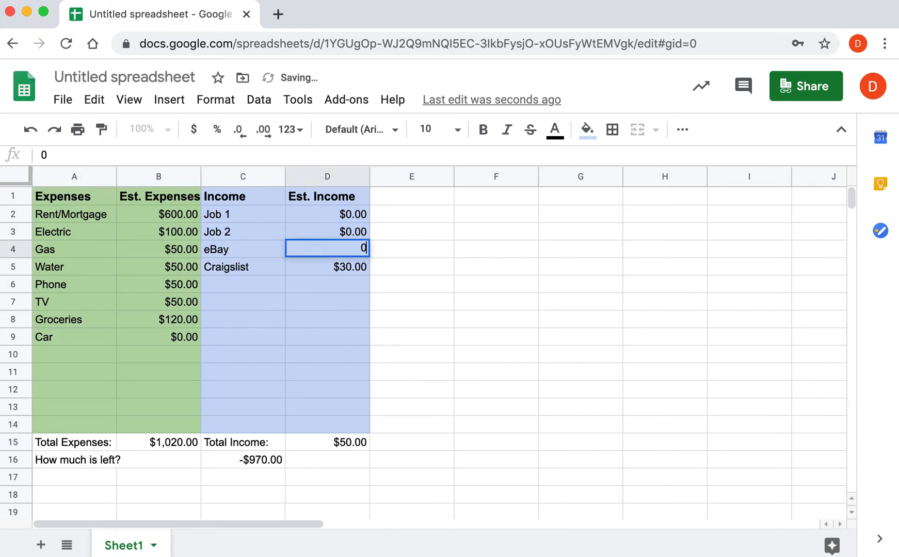
{"action": "key", "text": "Return"}
{"action": "type", "text": "0"}
{"action": "key", "text": "Return"}
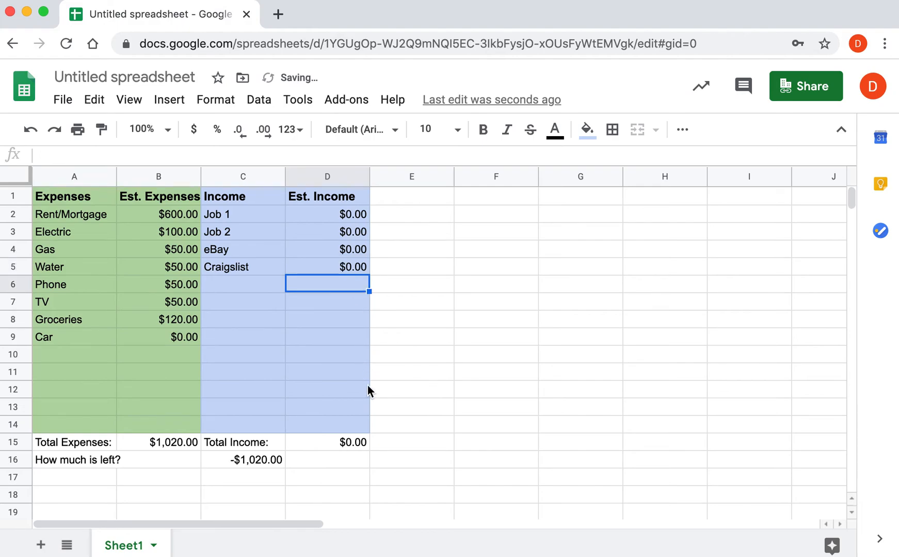
Step: Set the estimated expense amounts in column B, from Rent/Mortgage down through Groceries, to 0
{"action": "left_click", "coordinate": [184, 213]}
{"action": "type", "text": "0"}
{"action": "key", "text": "Return"}
{"action": "type", "text": "0"}
{"action": "key", "text": "Return"}
{"action": "type", "text": "0"}
{"action": "key", "text": "Return"}
{"action": "type", "text": "0 0 0"}
{"action": "key", "text": "Return"}
{"action": "type", "text": "0"}
{"action": "key", "text": "Return"}
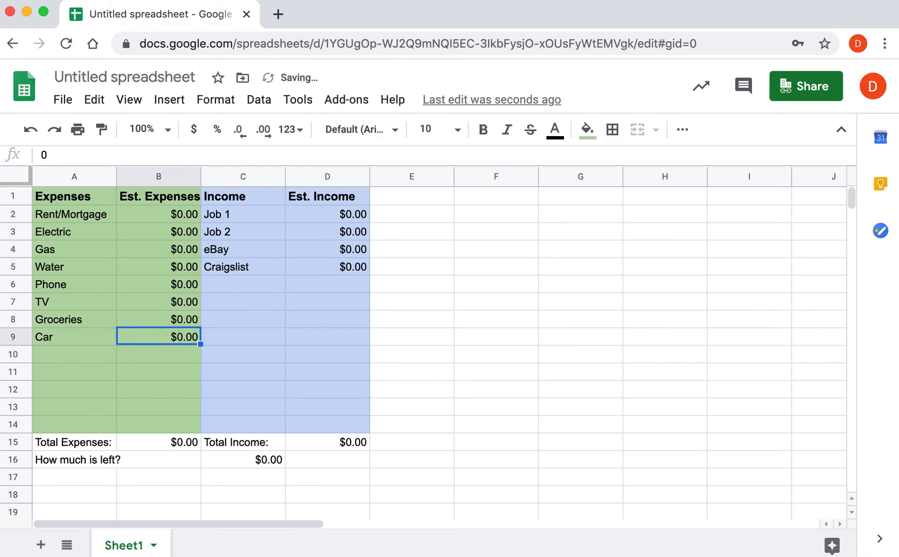
{"action": "left_click", "coordinate": [338, 477]}
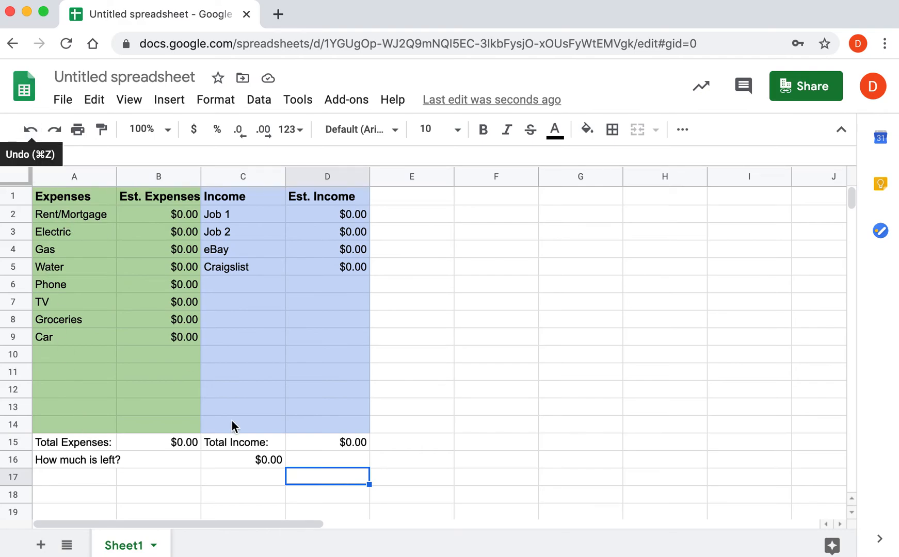
Step: Format the totals and remaining balance rows A15:D16 with red text and a light yellow fill
{"action": "left_click", "coordinate": [162, 484]}
{"action": "left_click_drag", "start_coordinate": [80, 443], "coordinate": [333, 461]}
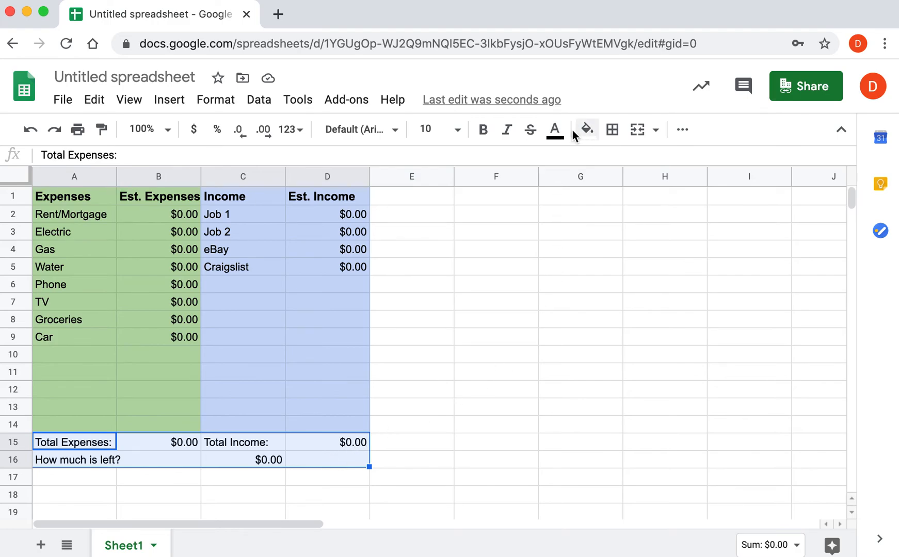
{"action": "left_click", "coordinate": [556, 135]}
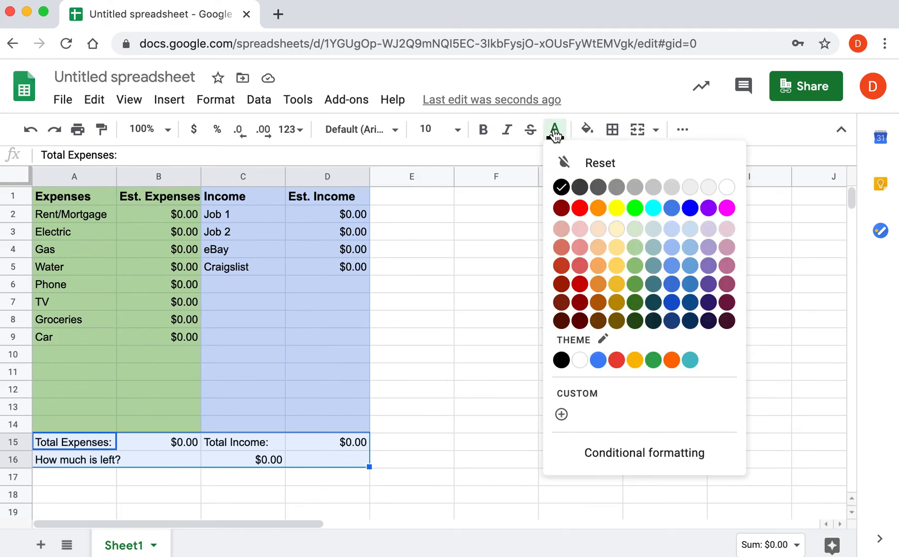
{"action": "left_click", "coordinate": [581, 212]}
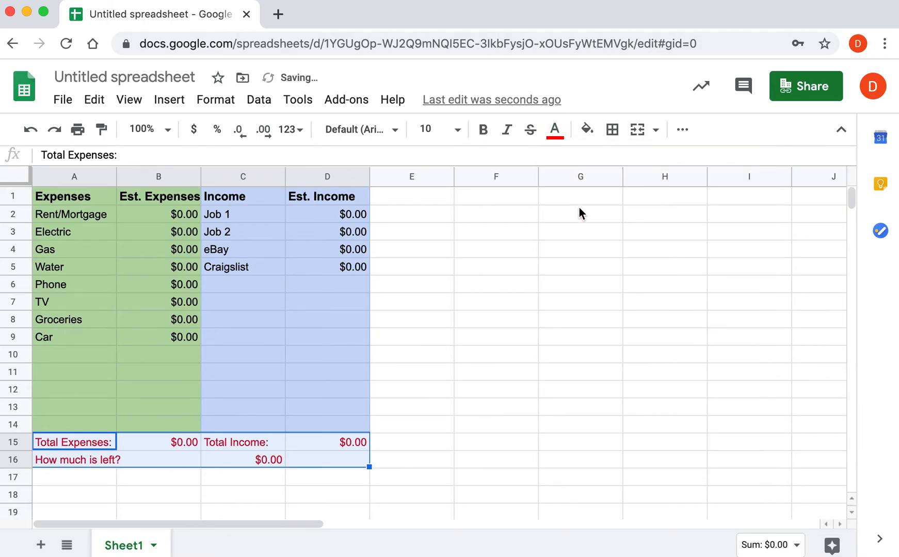
{"action": "left_click", "coordinate": [587, 130]}
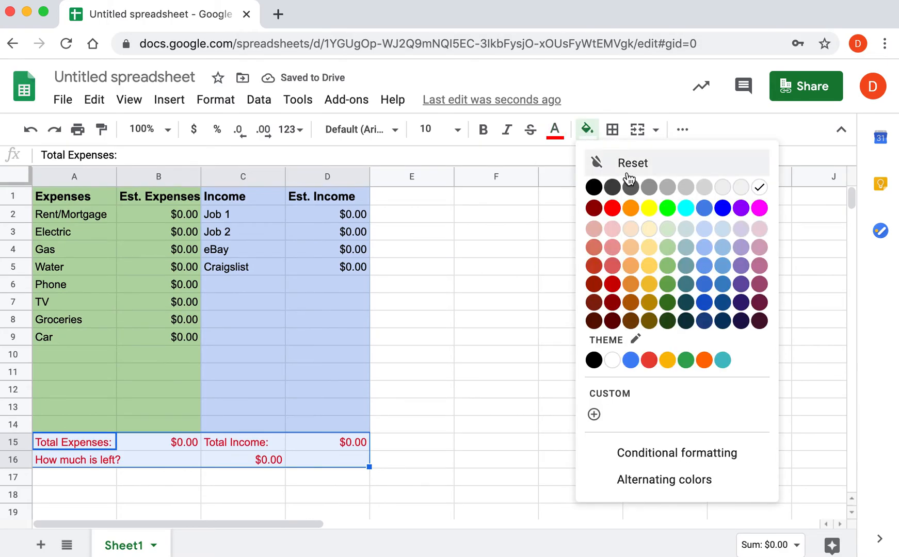
{"action": "left_click", "coordinate": [649, 225]}
{"action": "left_click", "coordinate": [471, 350]}
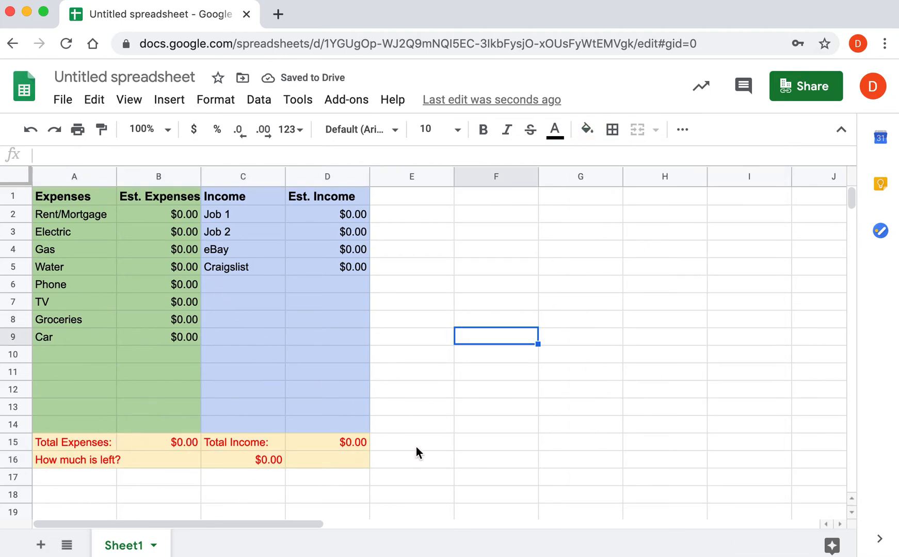
{"action": "left_click", "coordinate": [417, 390]}
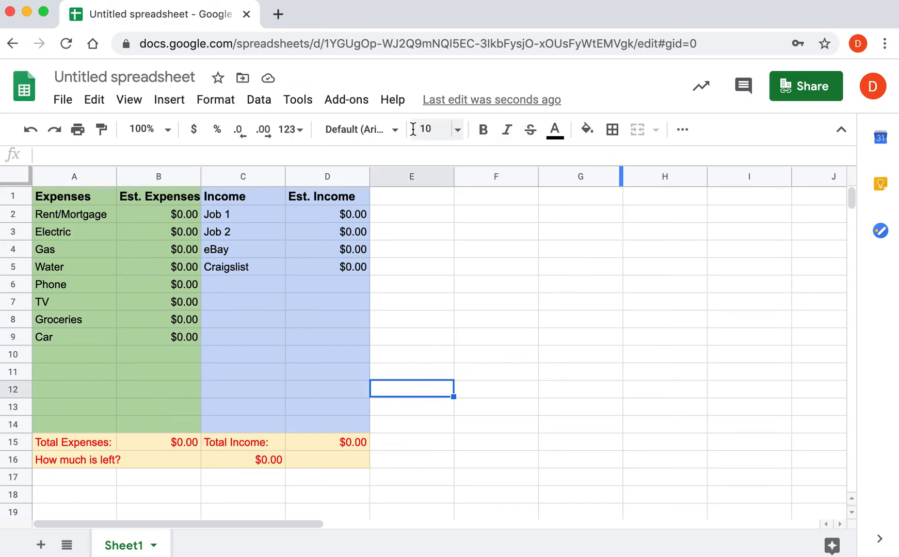
{"action": "left_click", "coordinate": [556, 131]}
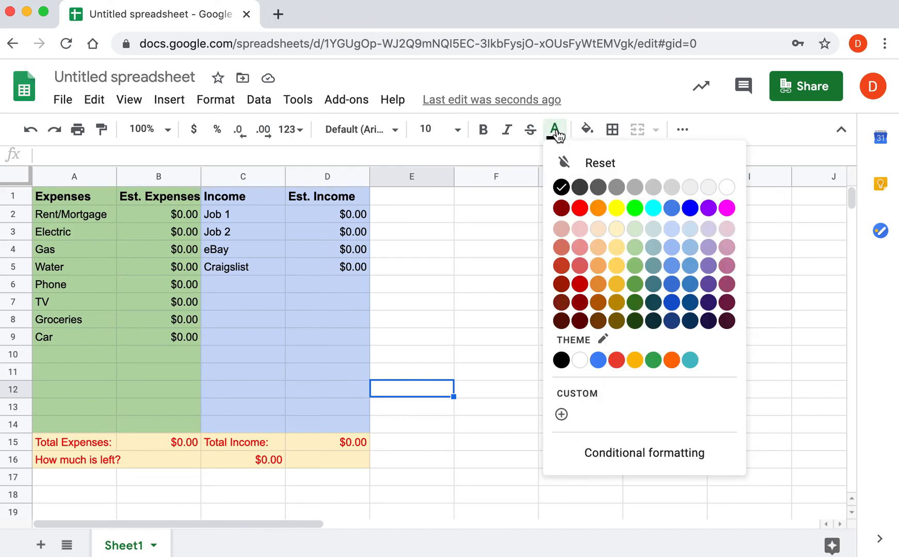
{"action": "left_click", "coordinate": [588, 131]}
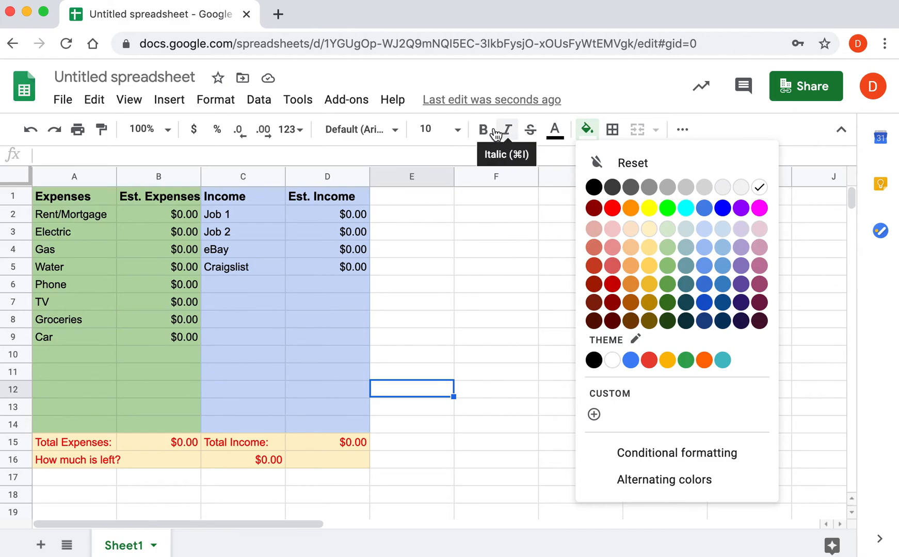
{"action": "left_click", "coordinate": [462, 134]}
{"action": "left_click", "coordinate": [462, 133]}
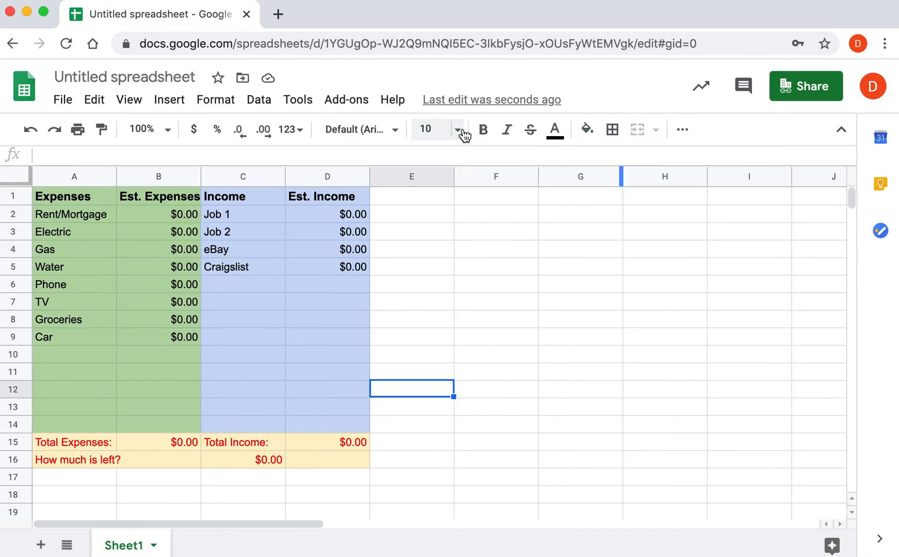
{"action": "left_click", "coordinate": [396, 131]}
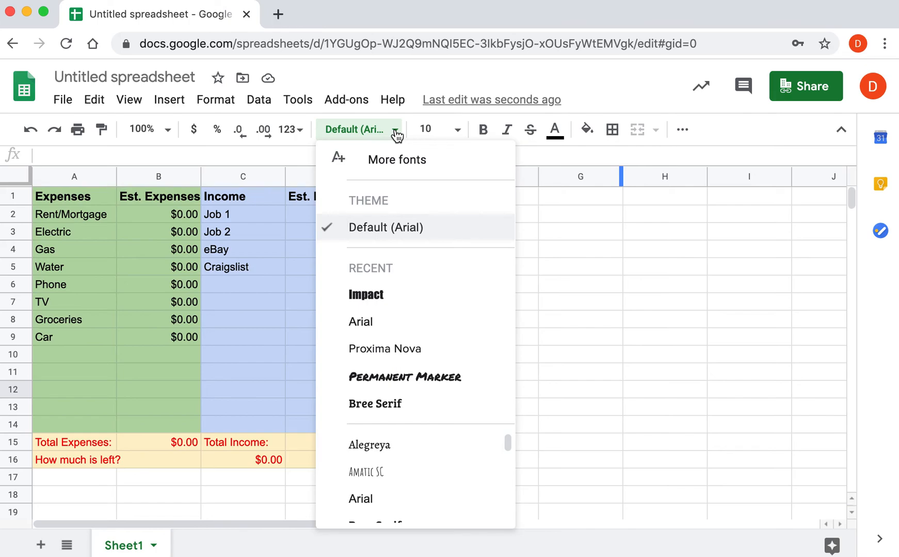
{"action": "left_click", "coordinate": [664, 302]}
{"action": "left_click", "coordinate": [407, 306]}
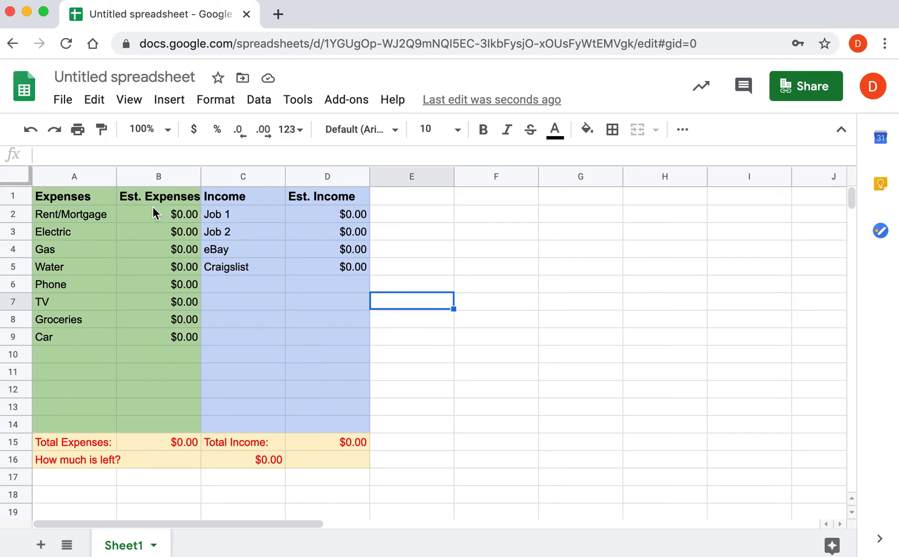
Step: Rename the untitled spreadsheet as 2020 Budget
{"action": "left_click", "coordinate": [148, 78]}
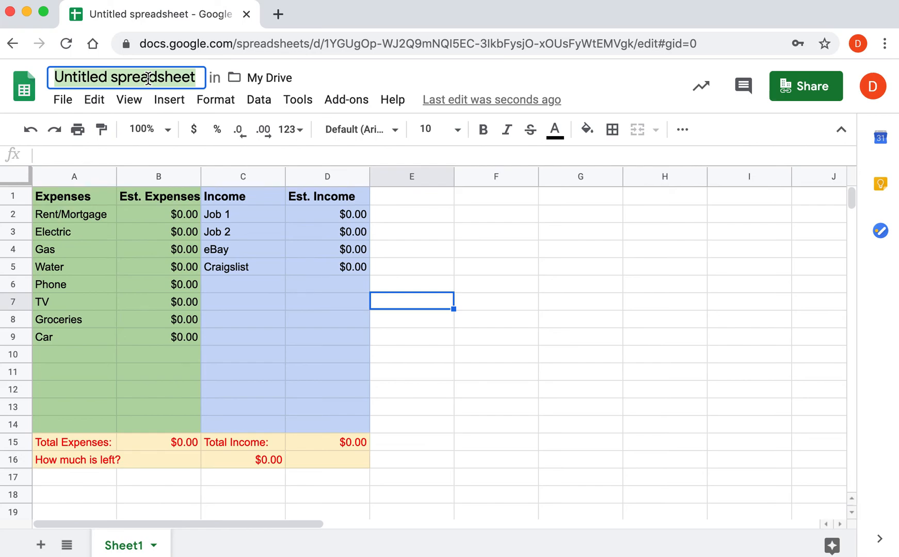
{"action": "key", "text": "BackSpace"}
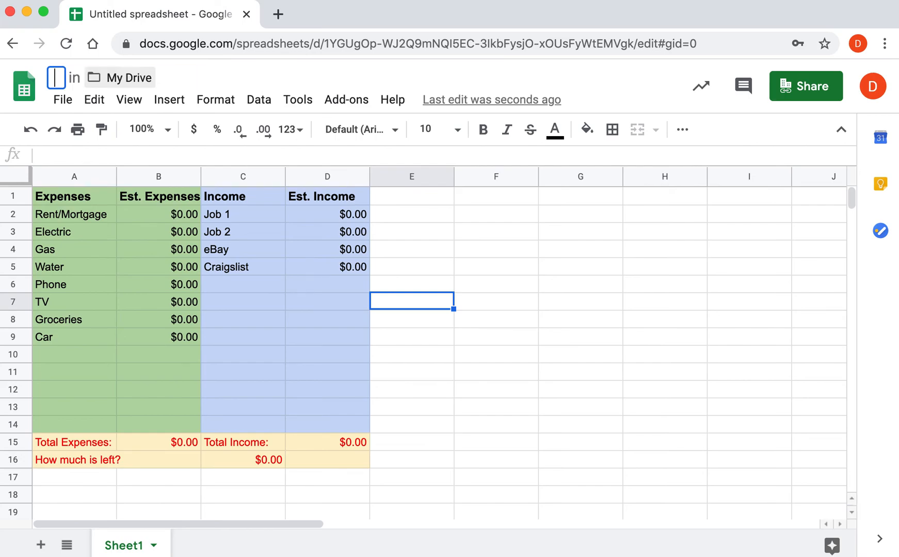
{"action": "type", "text": "2"}
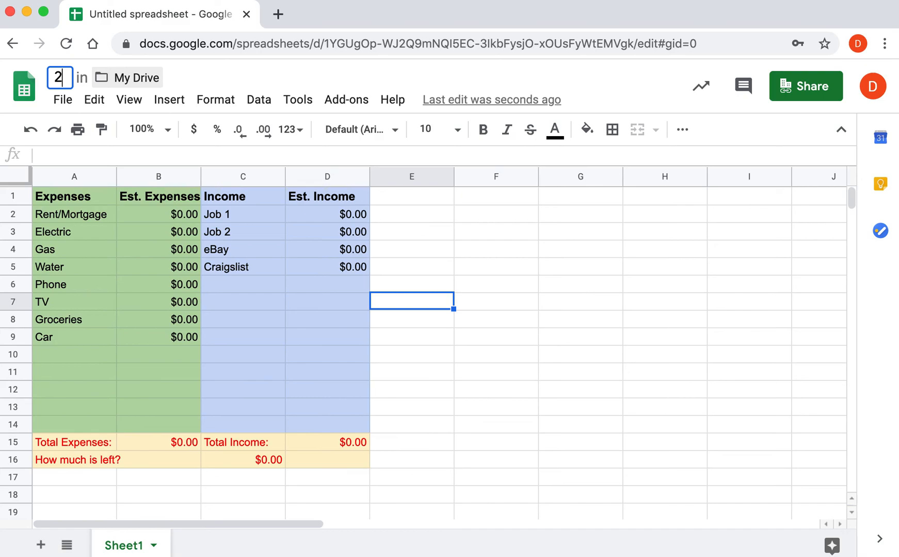
{"action": "type", "text": "020 Bu"}
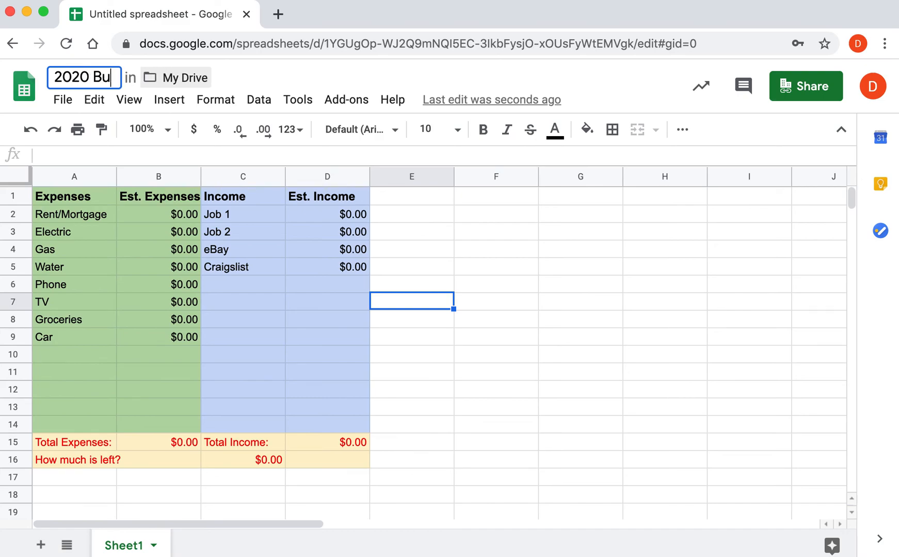
{"action": "type", "text": "dget"}
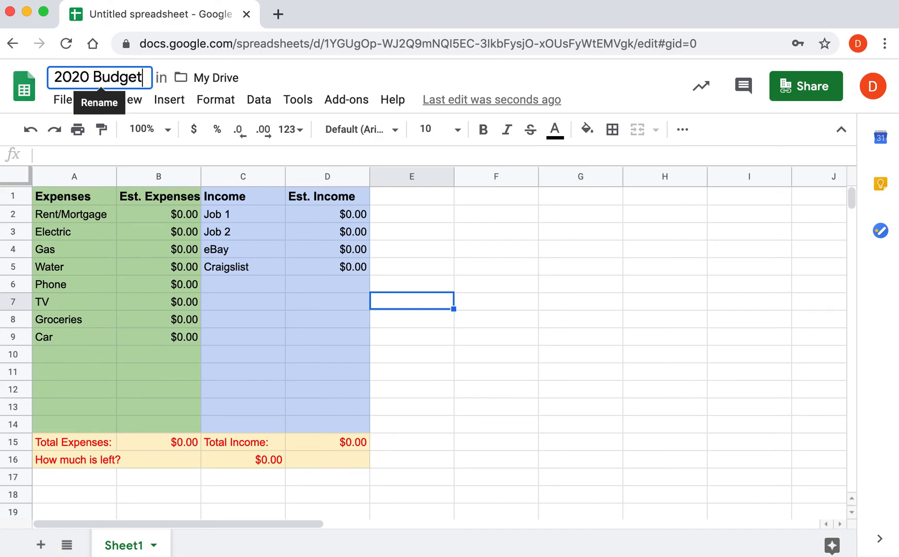
{"action": "left_click", "coordinate": [400, 245]}
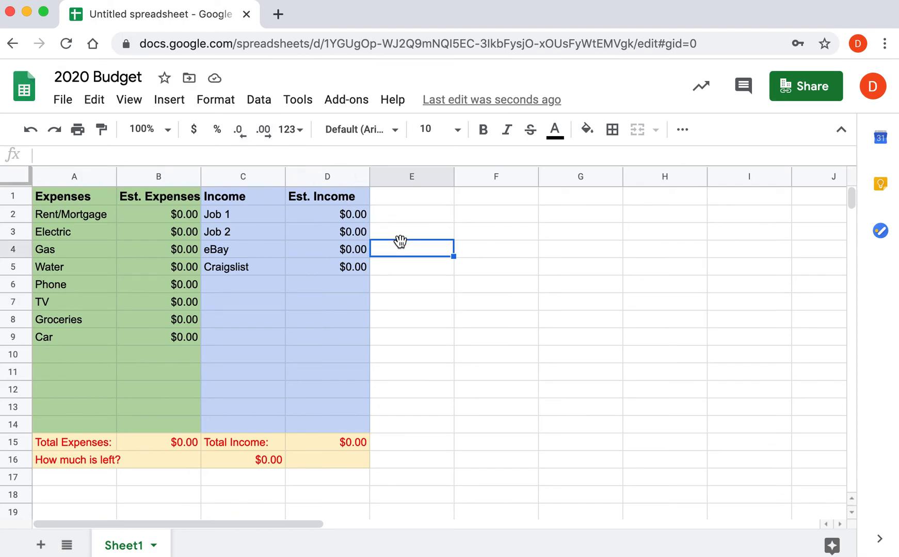
{"action": "left_click", "coordinate": [442, 323]}
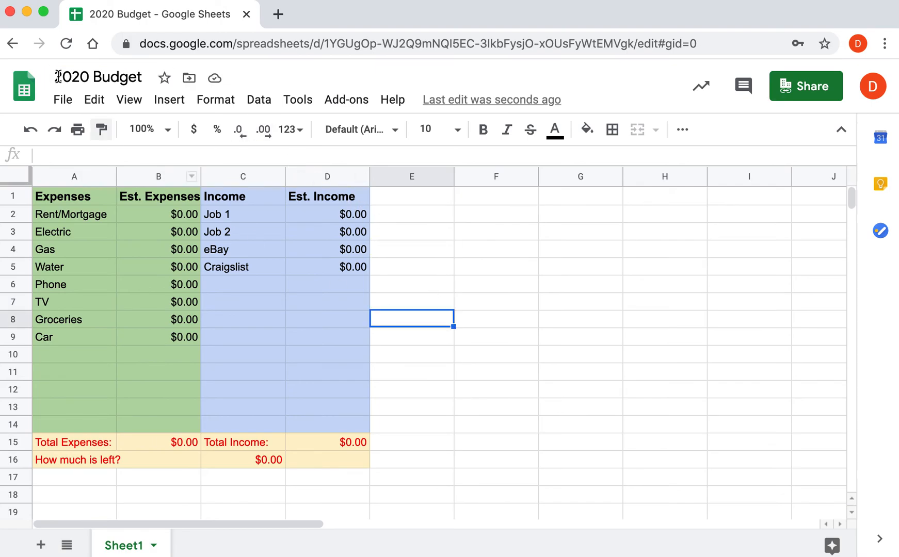
{"action": "left_click", "coordinate": [421, 396]}
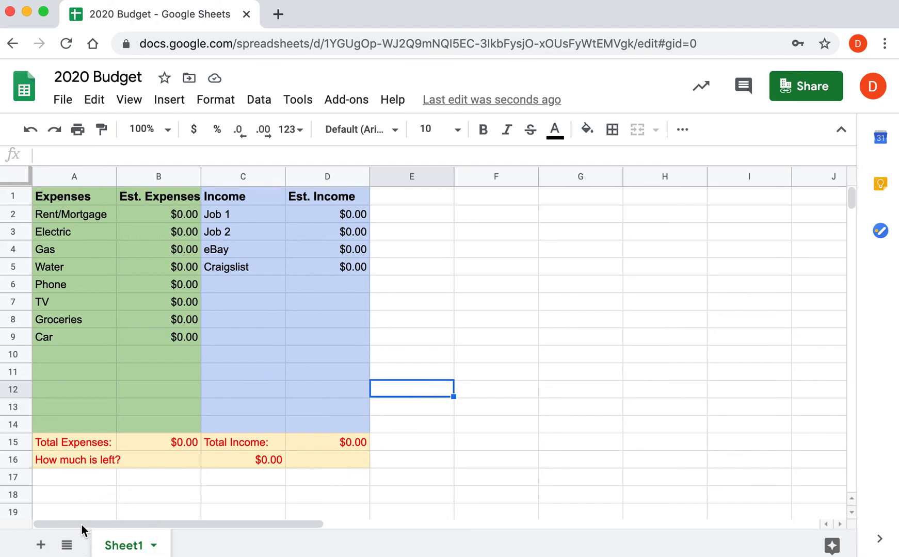
Step: Rename the budget sheet from Sheet1 to Jan
{"action": "double_click", "coordinate": [124, 548]}
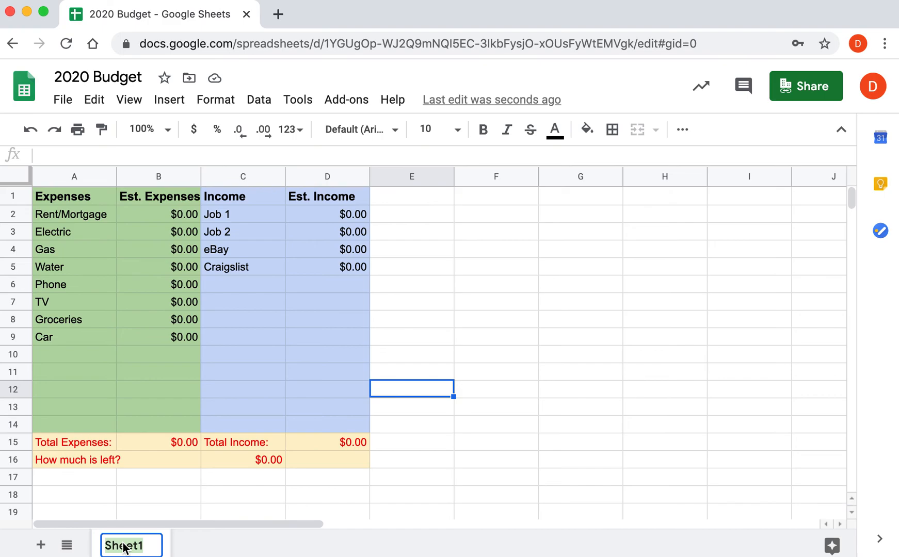
{"action": "type", "text": "Jan"}
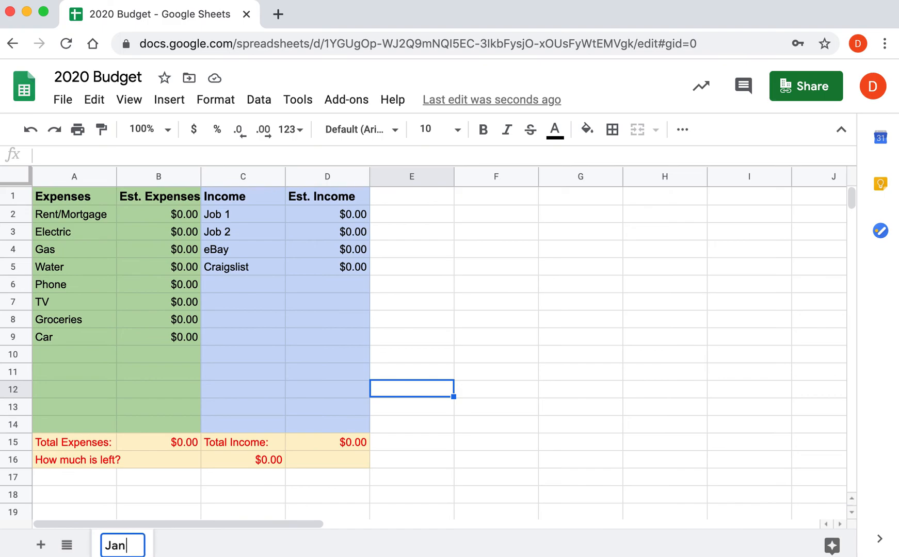
{"action": "left_click", "coordinate": [172, 494]}
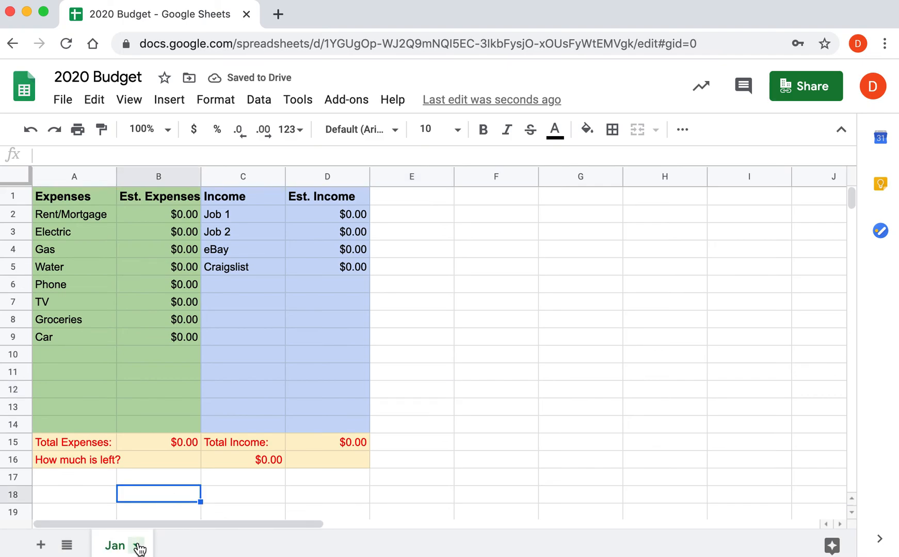
Step: Duplicate the Jan sheet and name the copy Feb
{"action": "left_click", "coordinate": [137, 546]}
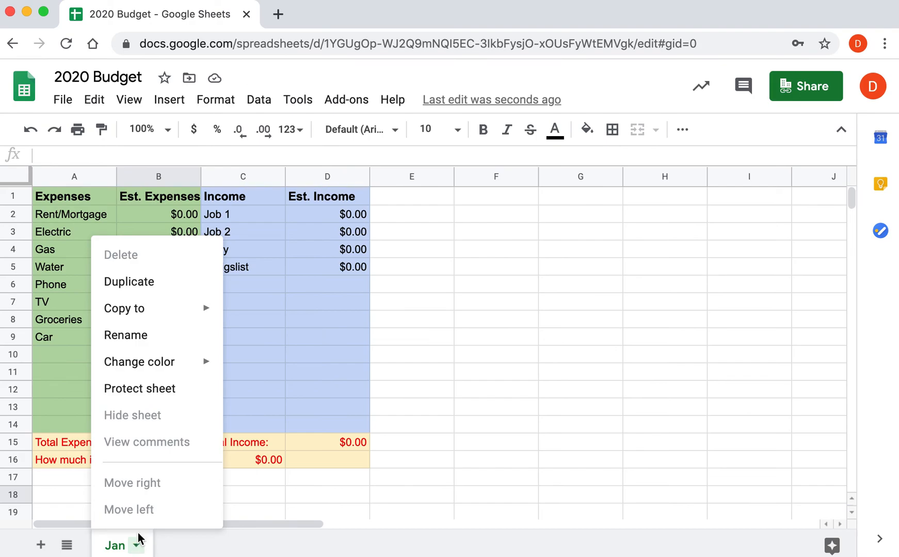
{"action": "left_click", "coordinate": [137, 283]}
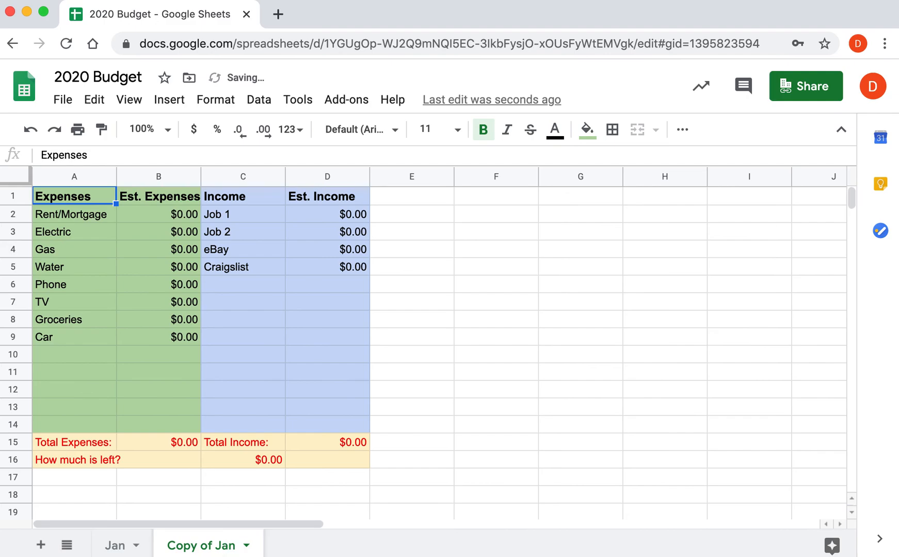
{"action": "double_click", "coordinate": [213, 546]}
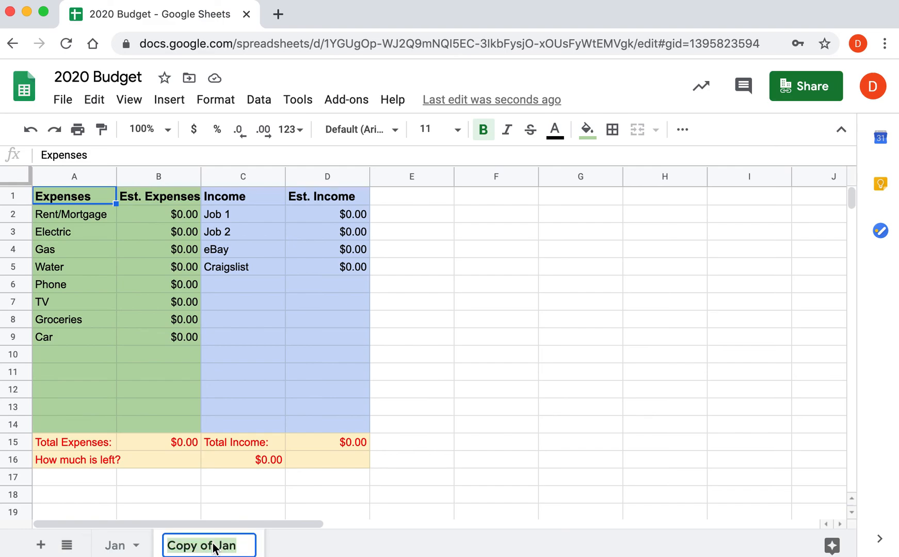
{"action": "type", "text": "Feb"}
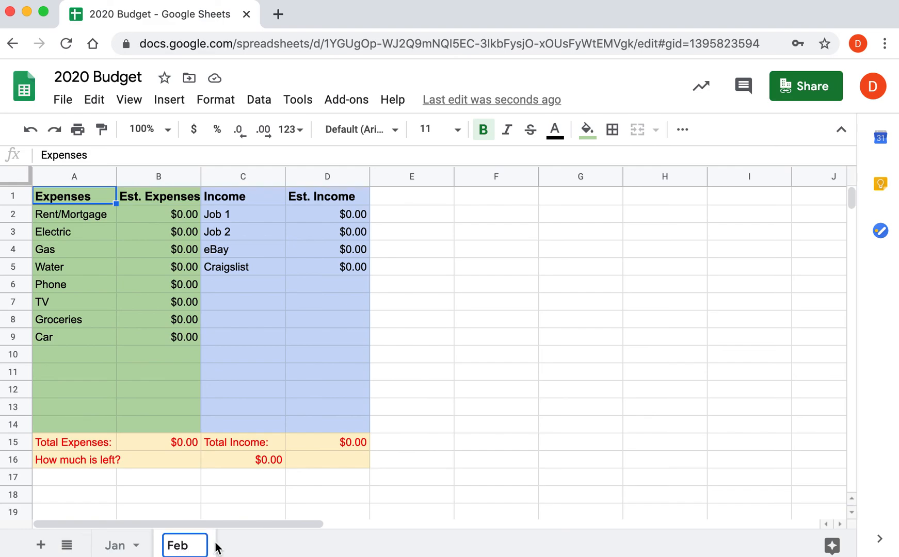
{"action": "left_click", "coordinate": [249, 491]}
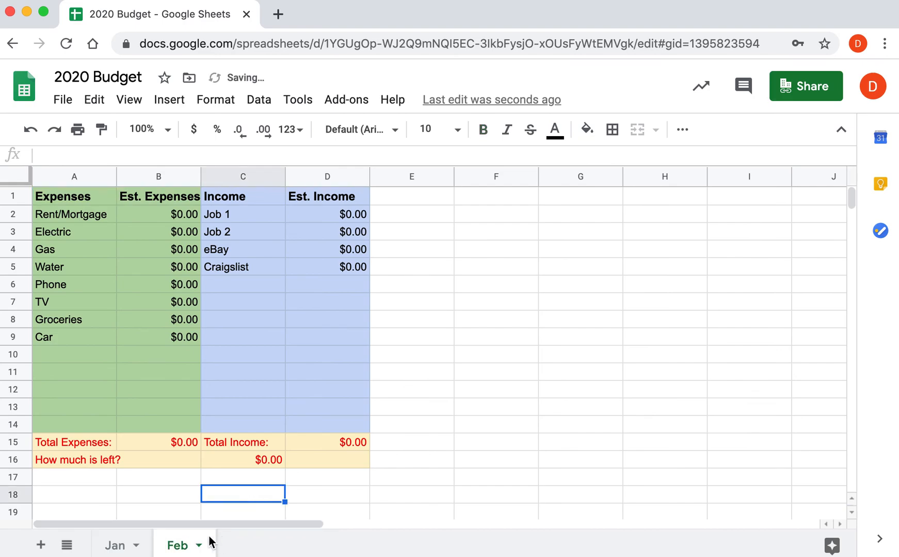
Step: Duplicate the Feb sheet and name the copy Mar
{"action": "left_click", "coordinate": [199, 547]}
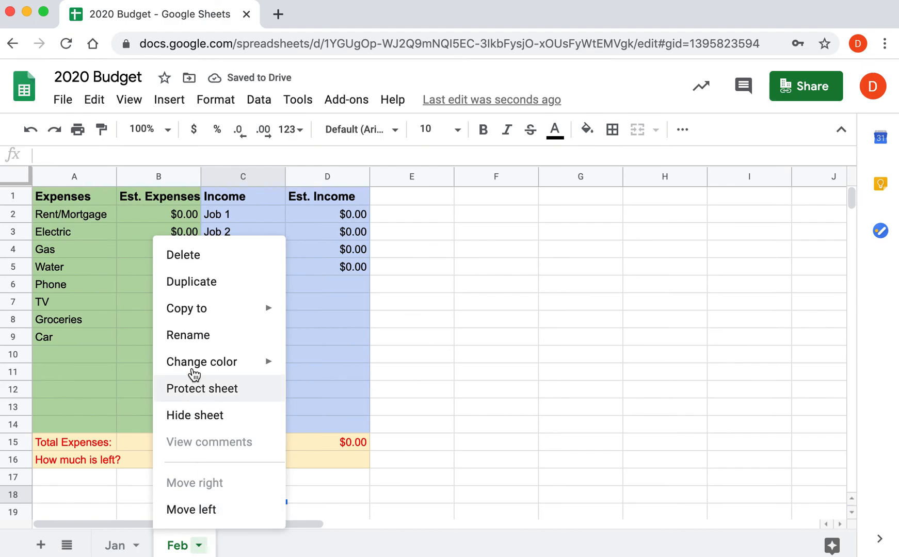
{"action": "left_click", "coordinate": [190, 285]}
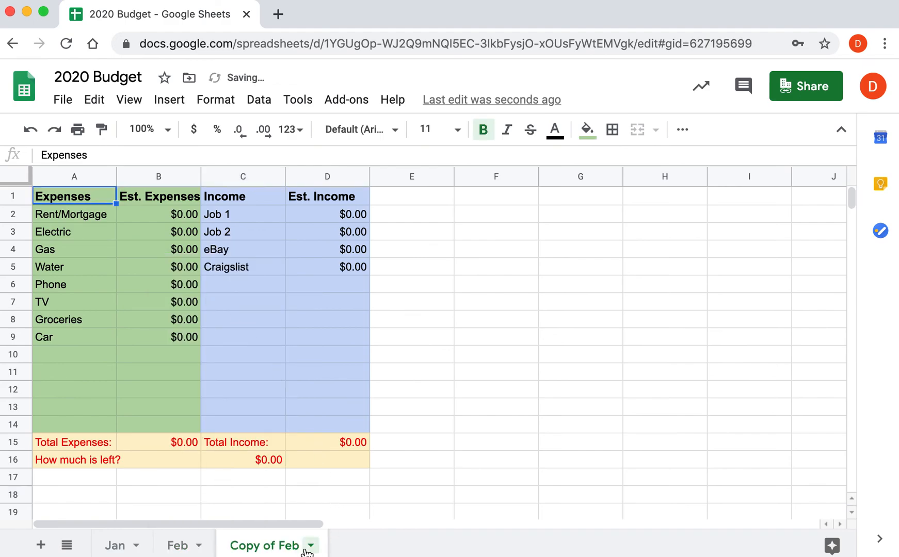
{"action": "double_click", "coordinate": [272, 546]}
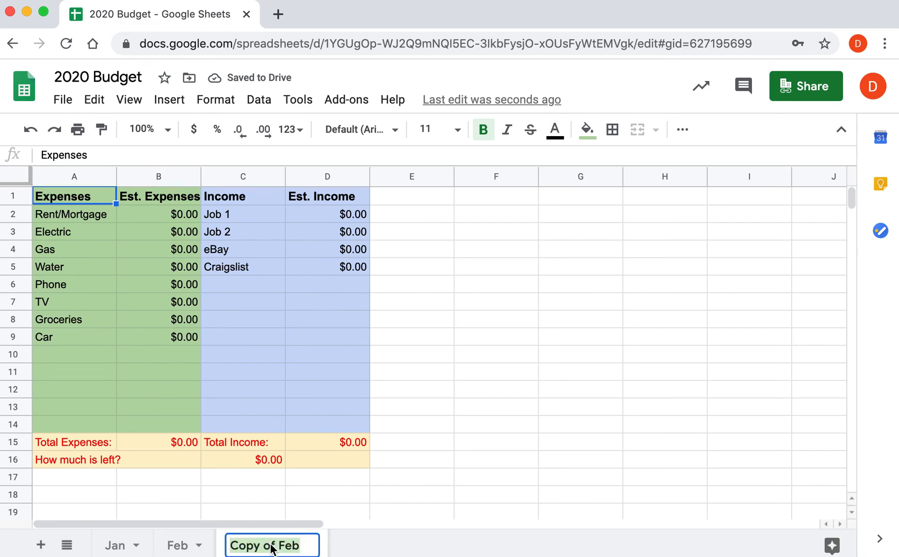
{"action": "type", "text": "Mar"}
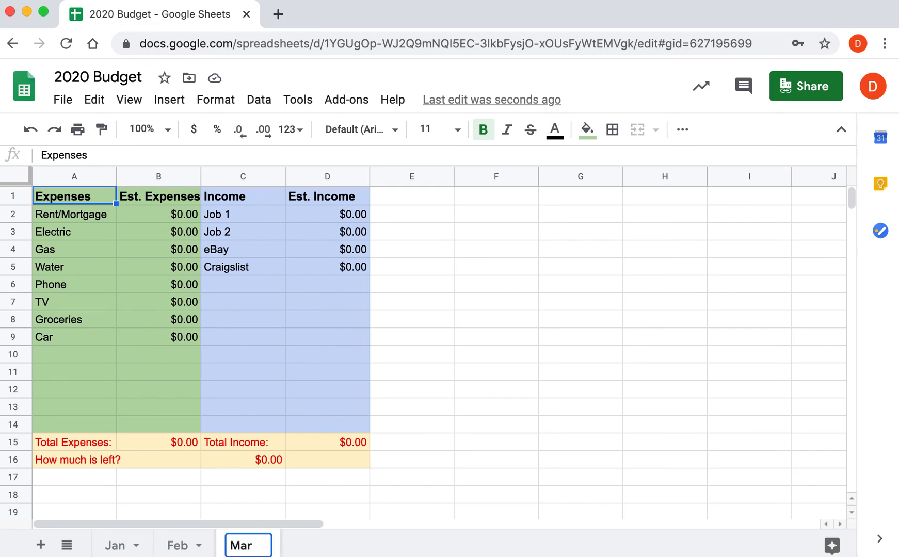
{"action": "left_click", "coordinate": [318, 495]}
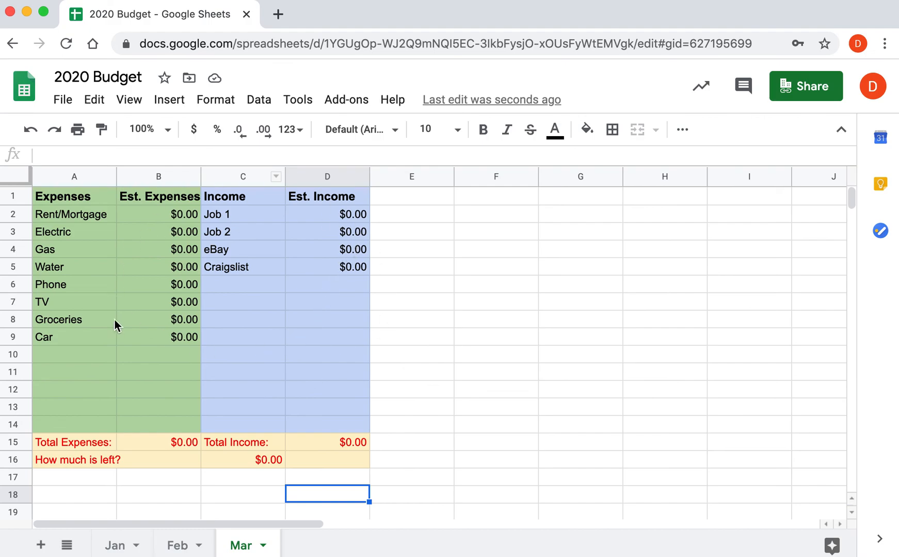
Step: Look through the Jan, Feb and Mar sheets to compare their budget layouts
{"action": "left_click", "coordinate": [177, 547]}
{"action": "left_click", "coordinate": [247, 547]}
{"action": "left_click", "coordinate": [173, 547]}
{"action": "left_click", "coordinate": [115, 545]}
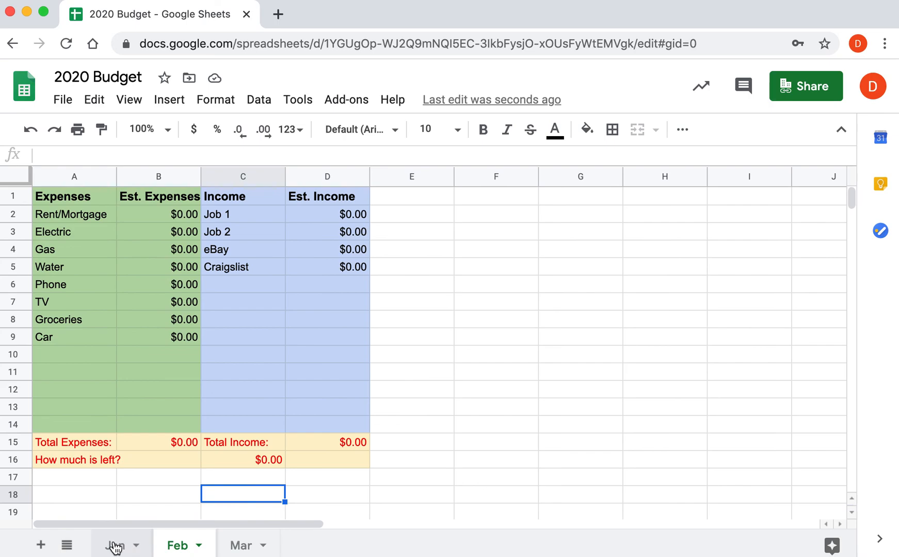
{"action": "left_click", "coordinate": [180, 547]}
{"action": "left_click", "coordinate": [241, 546]}
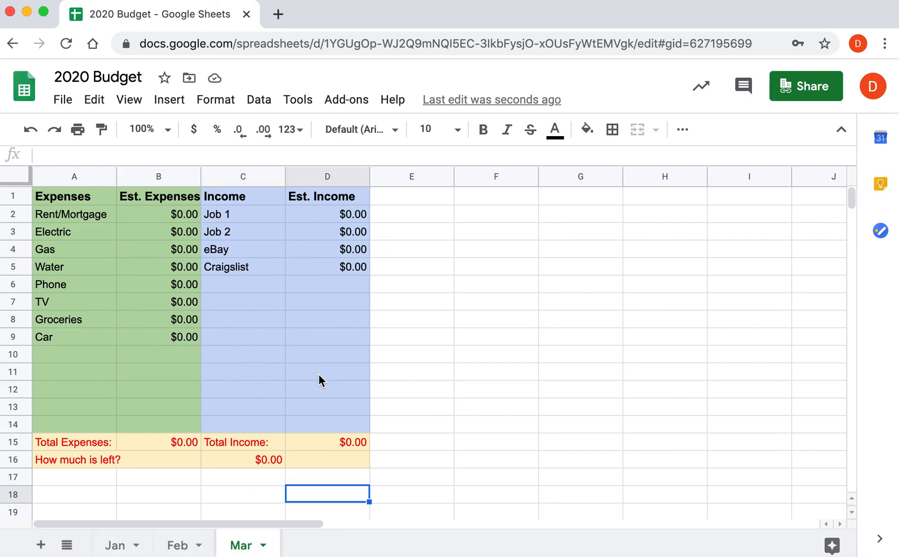
{"action": "left_click", "coordinate": [117, 545]}
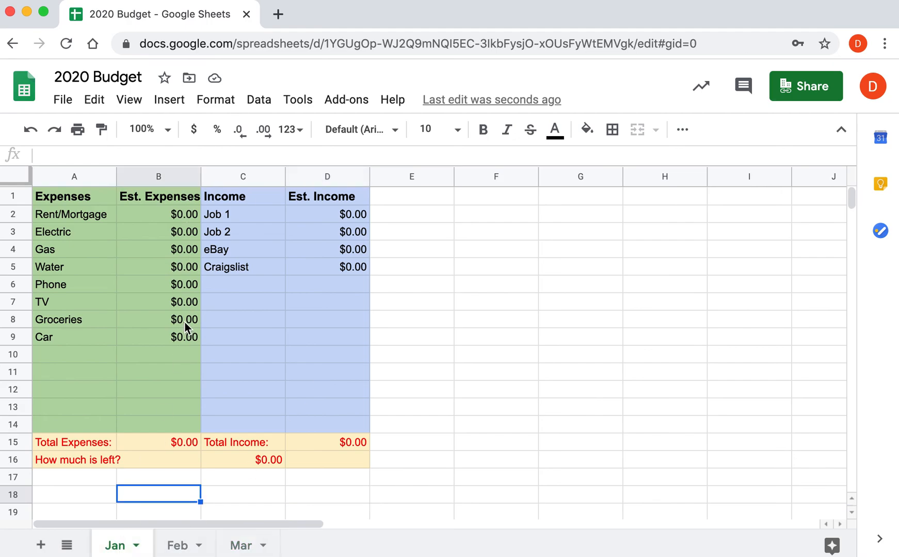
{"action": "left_click", "coordinate": [179, 545]}
{"action": "left_click", "coordinate": [239, 547]}
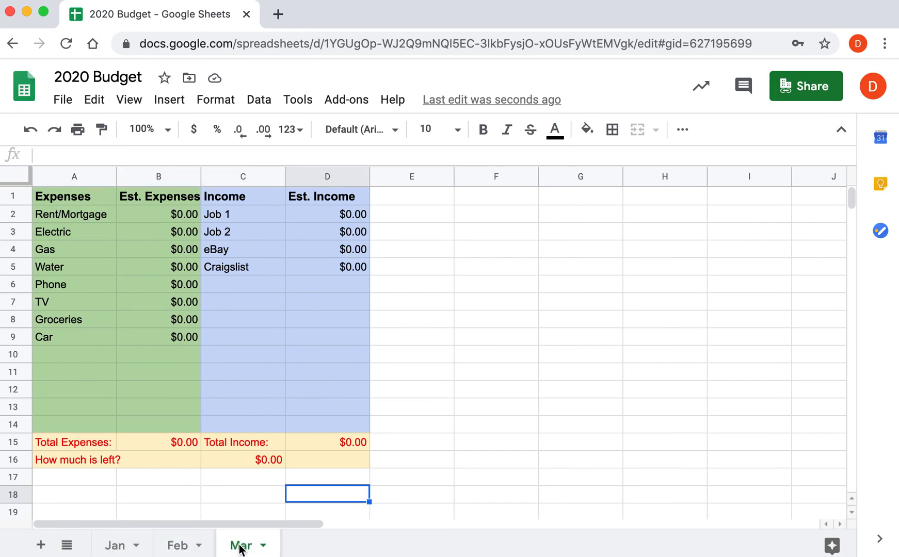
Step: Duplicate the Mar sheet and name the copy Apr
{"action": "left_click", "coordinate": [263, 546]}
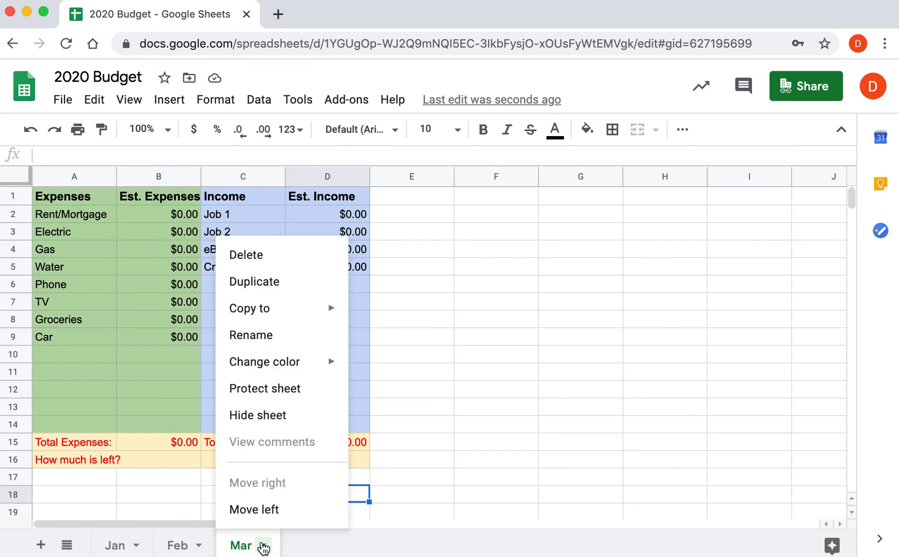
{"action": "left_click", "coordinate": [260, 282]}
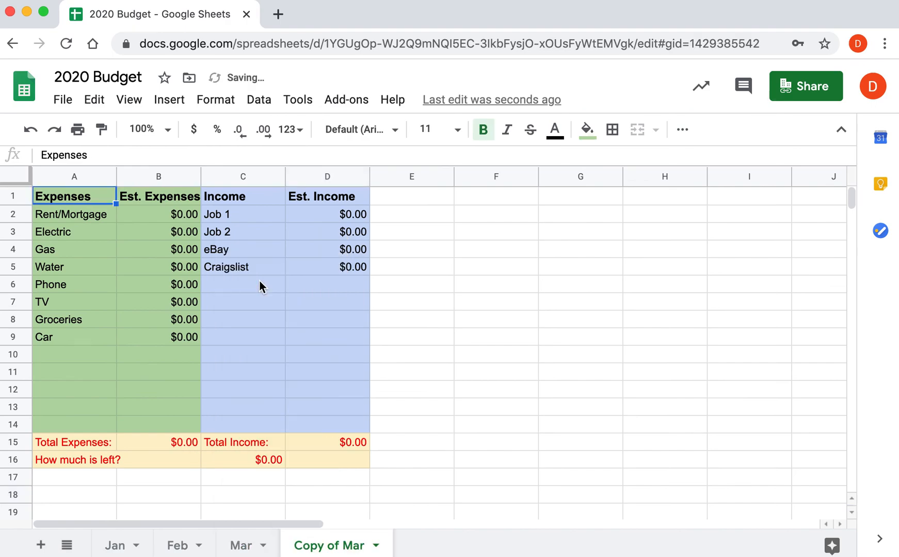
{"action": "double_click", "coordinate": [337, 545]}
{"action": "type", "text": "Apr"}
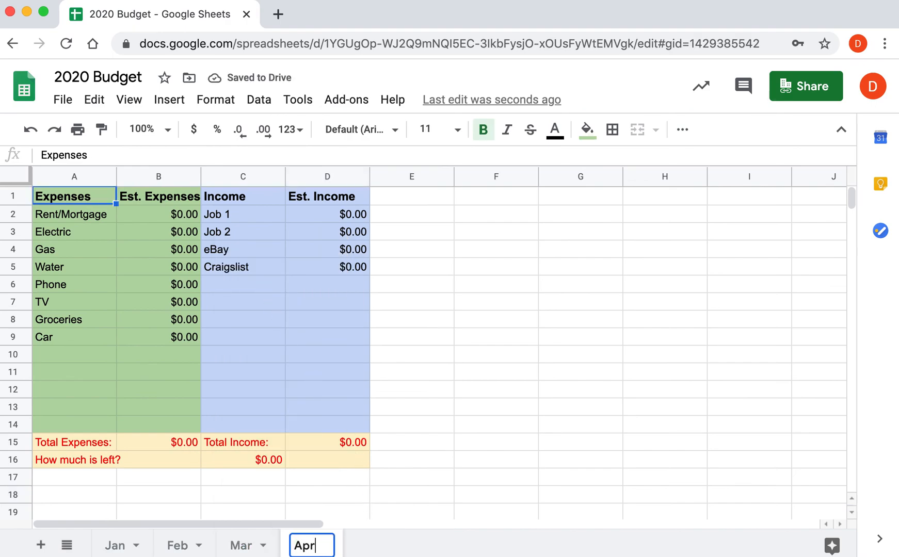
{"action": "left_click", "coordinate": [444, 456]}
Step: Duplicate the Apr sheet and name the copy May
{"action": "left_click", "coordinate": [325, 545]}
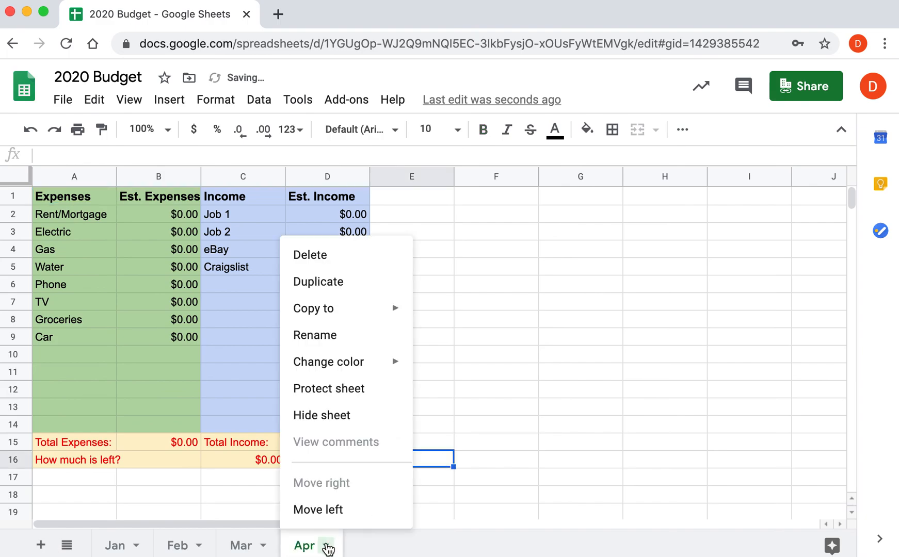
{"action": "left_click", "coordinate": [332, 285]}
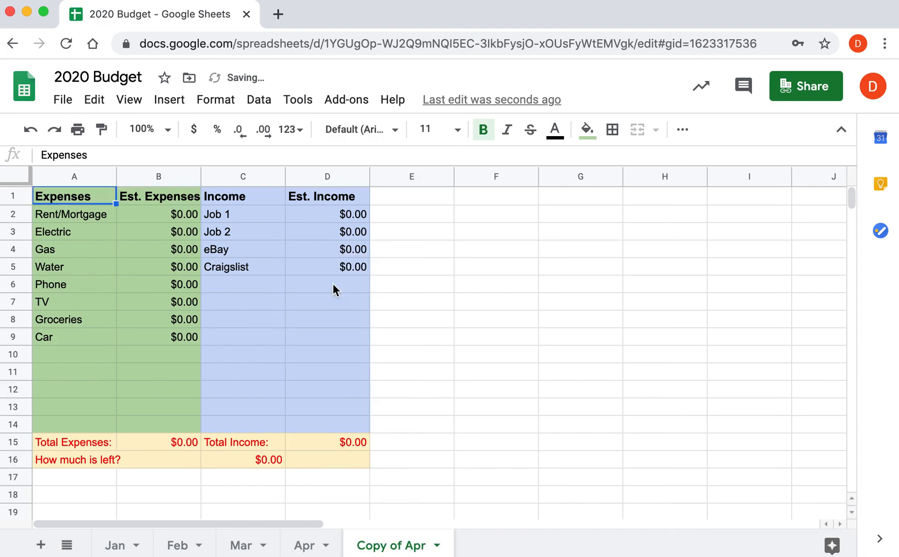
{"action": "double_click", "coordinate": [394, 546]}
{"action": "type", "text": "May"}
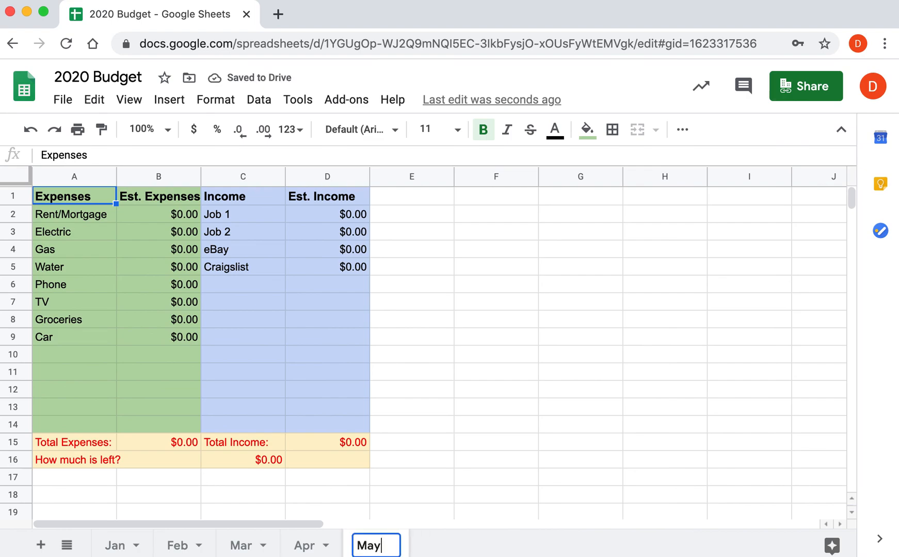
{"action": "left_click", "coordinate": [441, 429]}
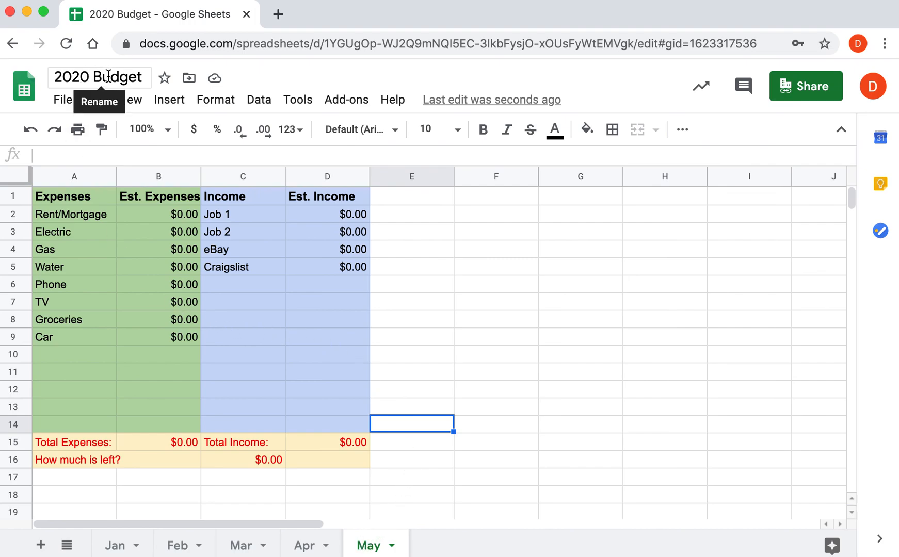
Step: Return to the Jan sheet and select the empty cell E1 beside the Est. Income header
{"action": "left_click", "coordinate": [433, 355]}
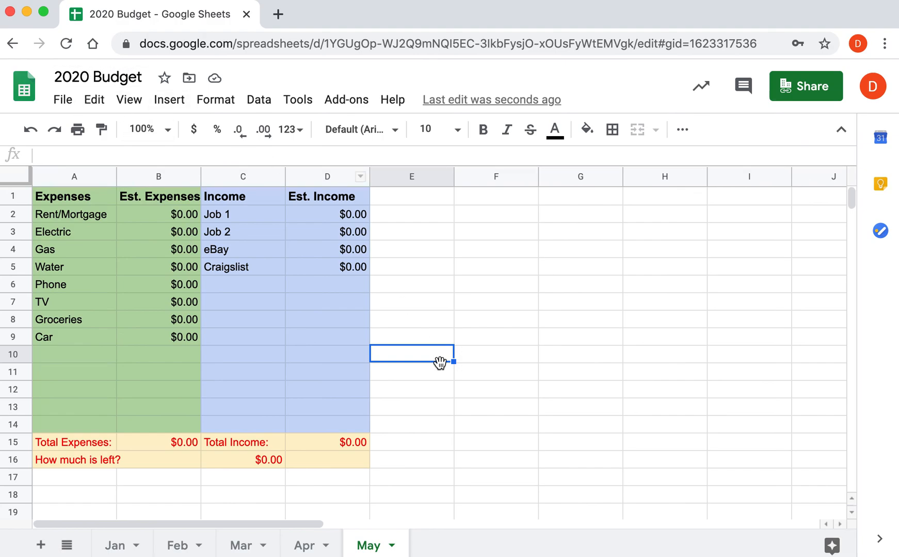
{"action": "left_click", "coordinate": [116, 549]}
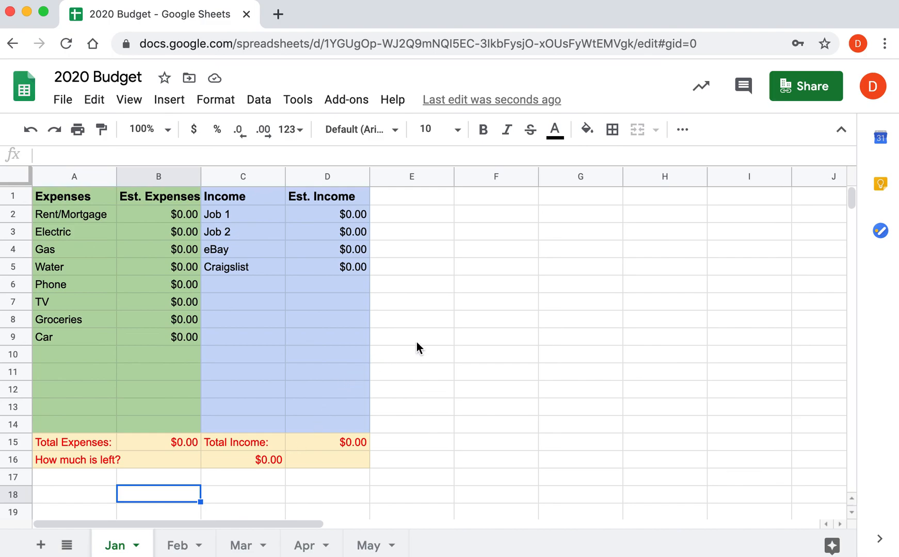
{"action": "left_click", "coordinate": [399, 339]}
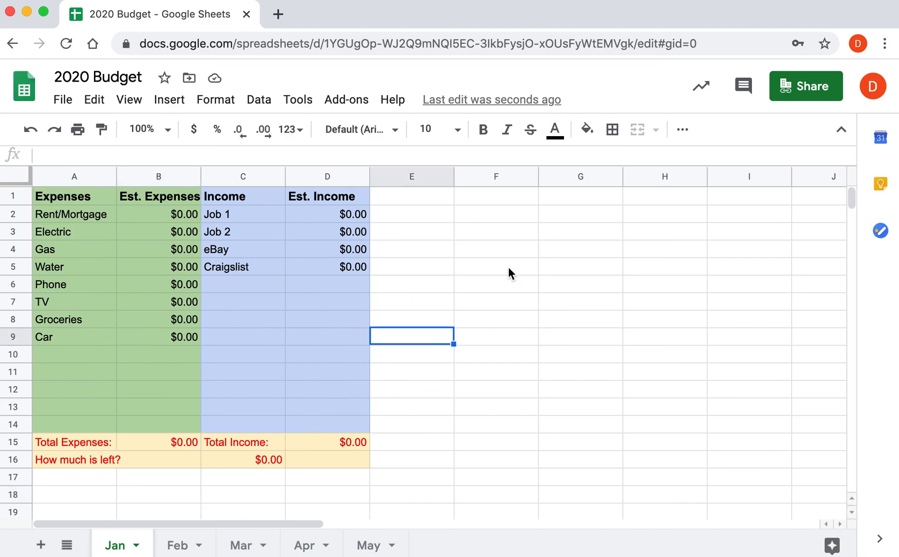
{"action": "left_click", "coordinate": [484, 267]}
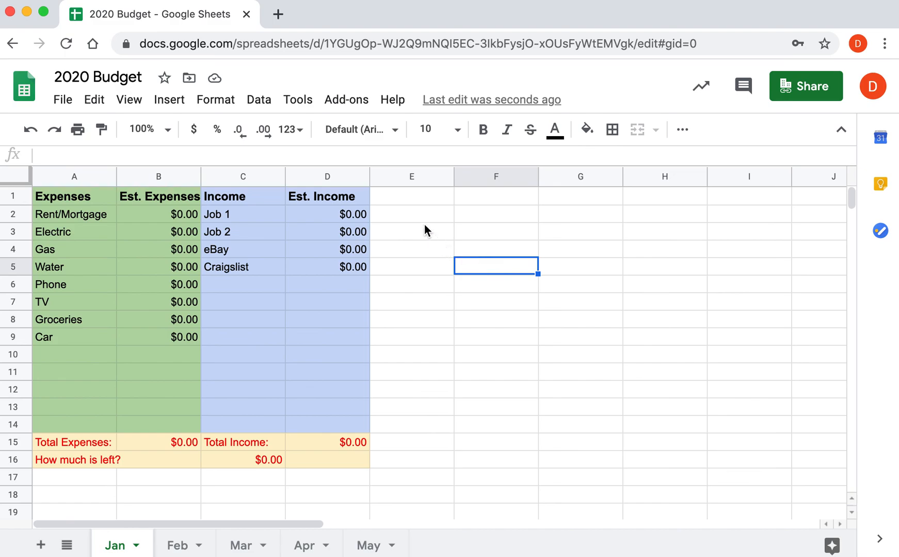
{"action": "left_click", "coordinate": [409, 203]}
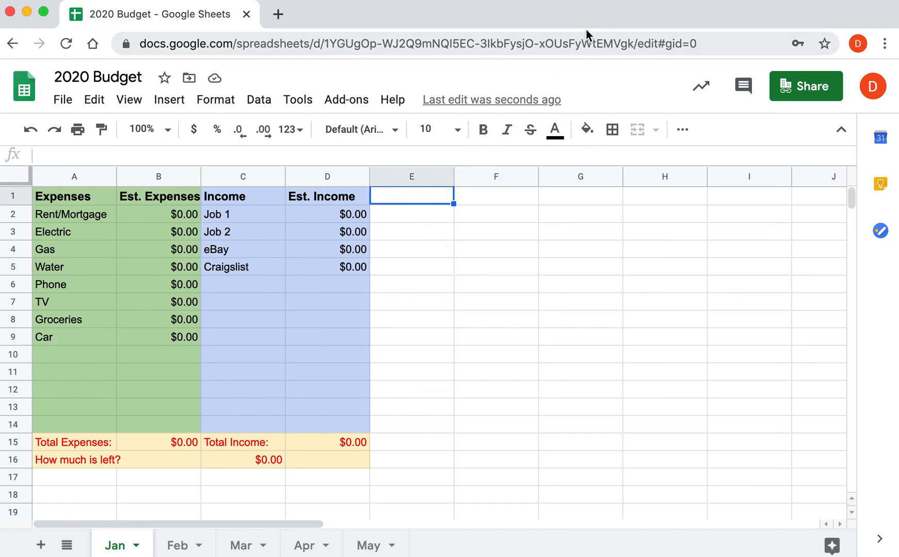